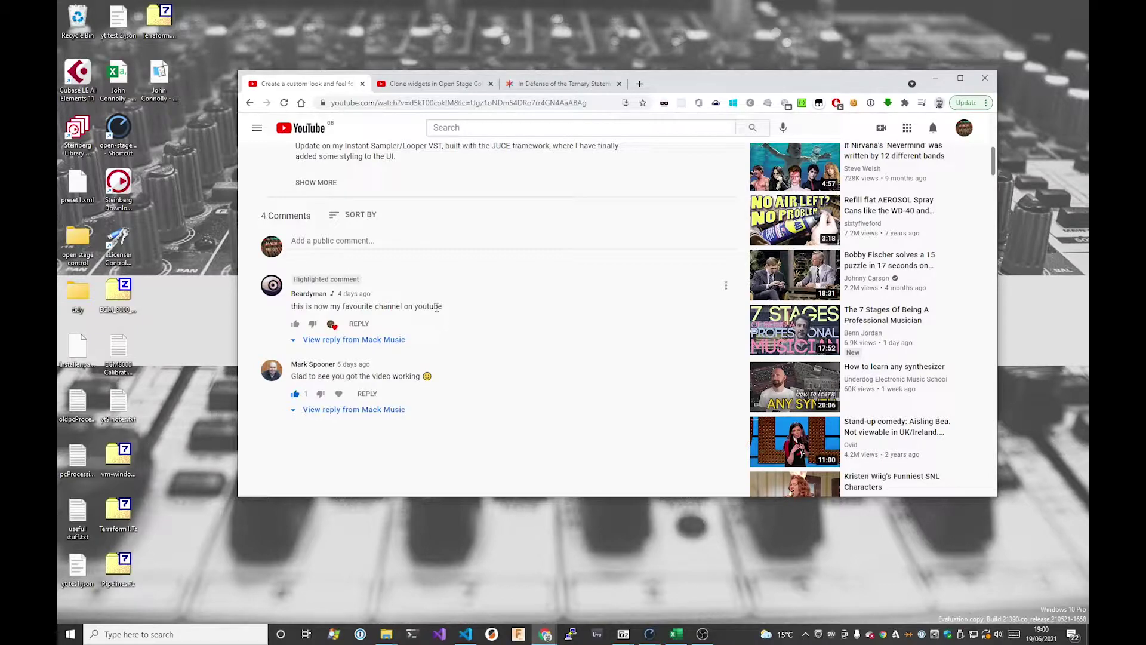
Read the viewer's comment about ternary operators and scripting under the Clone widgets in Open Stage Control video.
click(436, 84)
scroll(465, 262, down, 1)
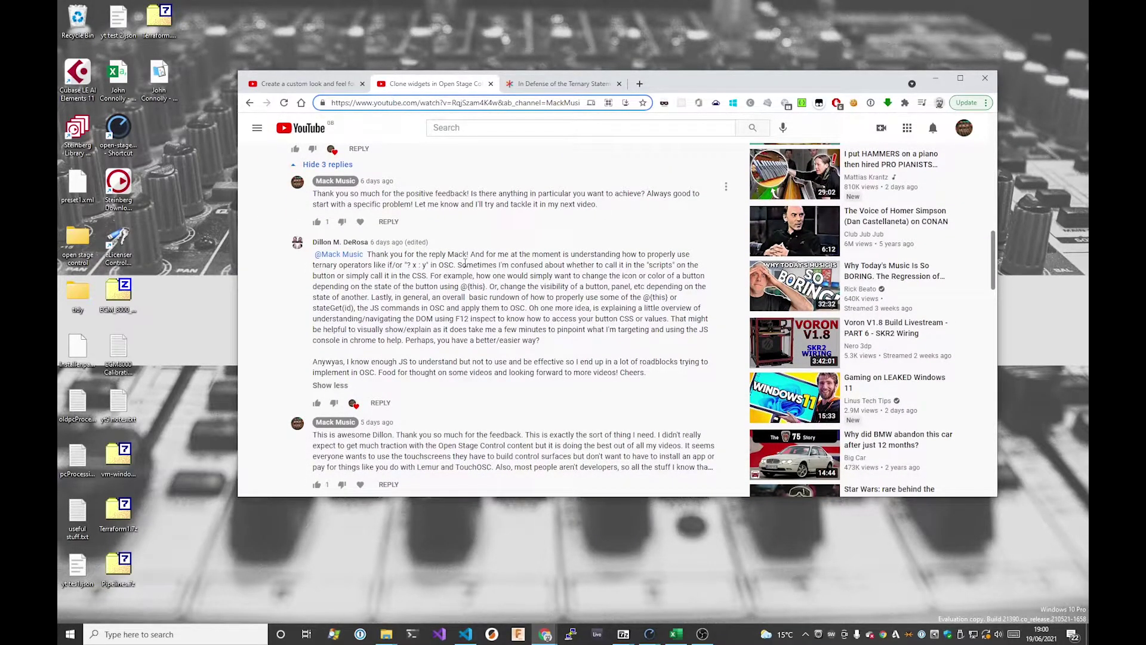
scroll(466, 263, up, 15)
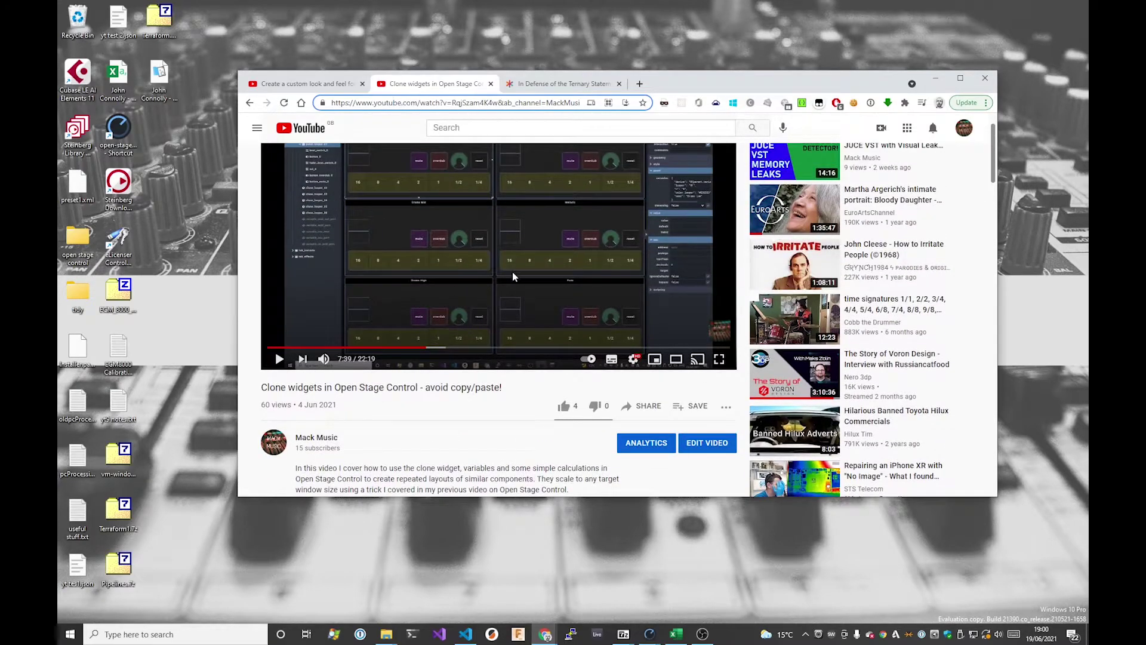
scroll(513, 276, down, 15)
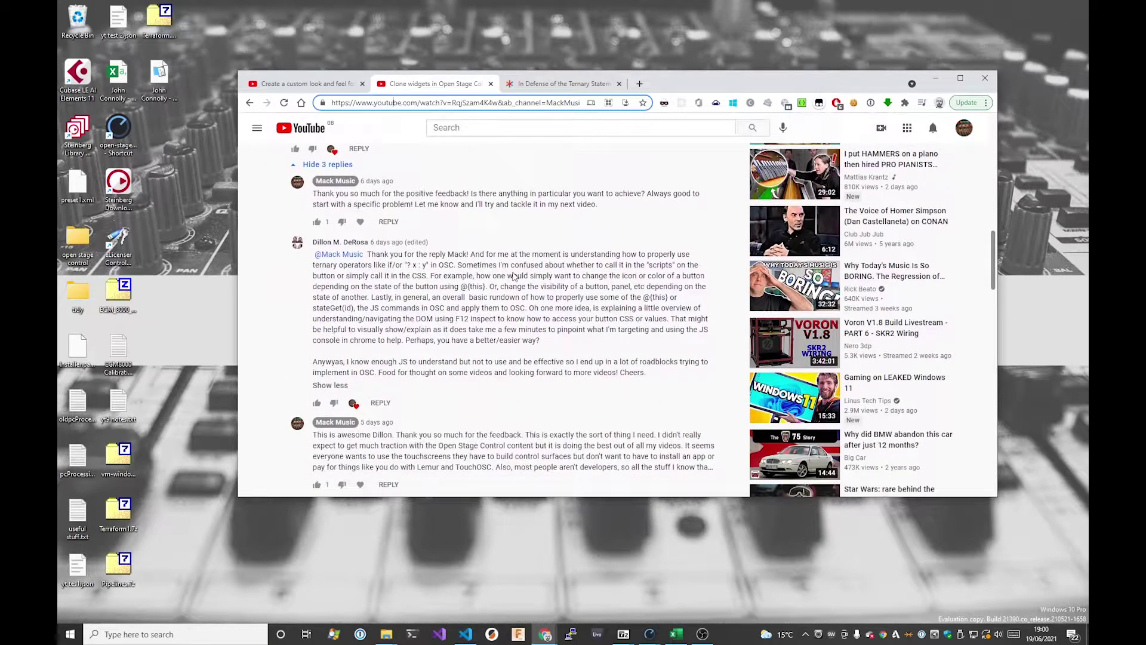
scroll(552, 234, down, 1)
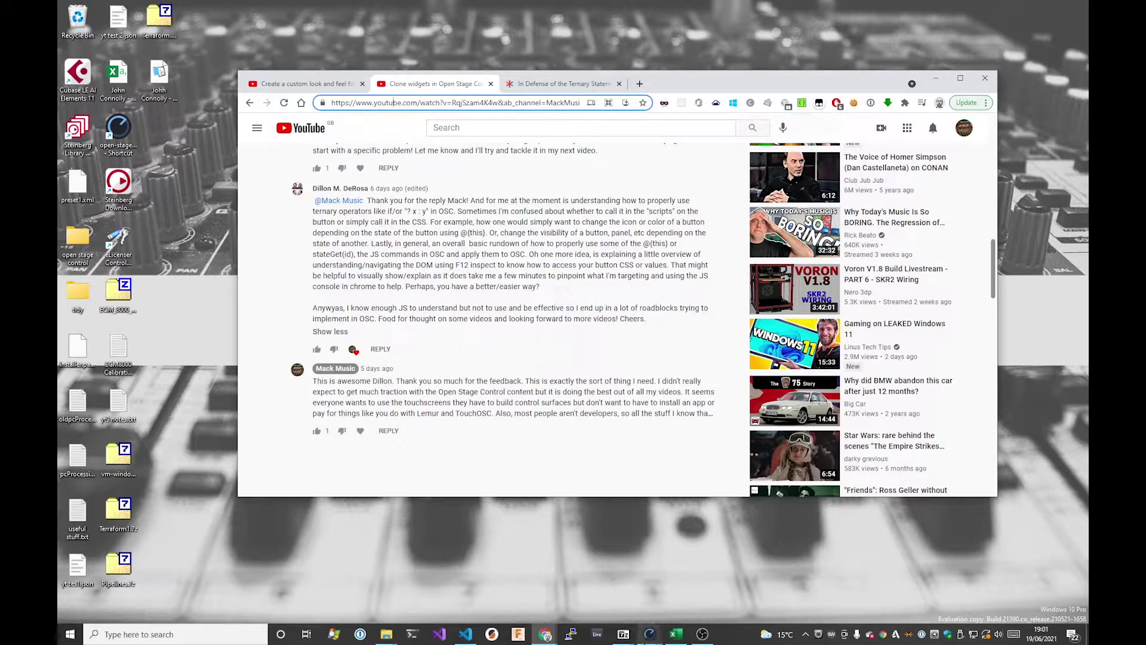
Switch to Open Stage Control, enable its editor, maximise the window and narrow the inspector to enlarge the canvas.
click(650, 634)
click(682, 583)
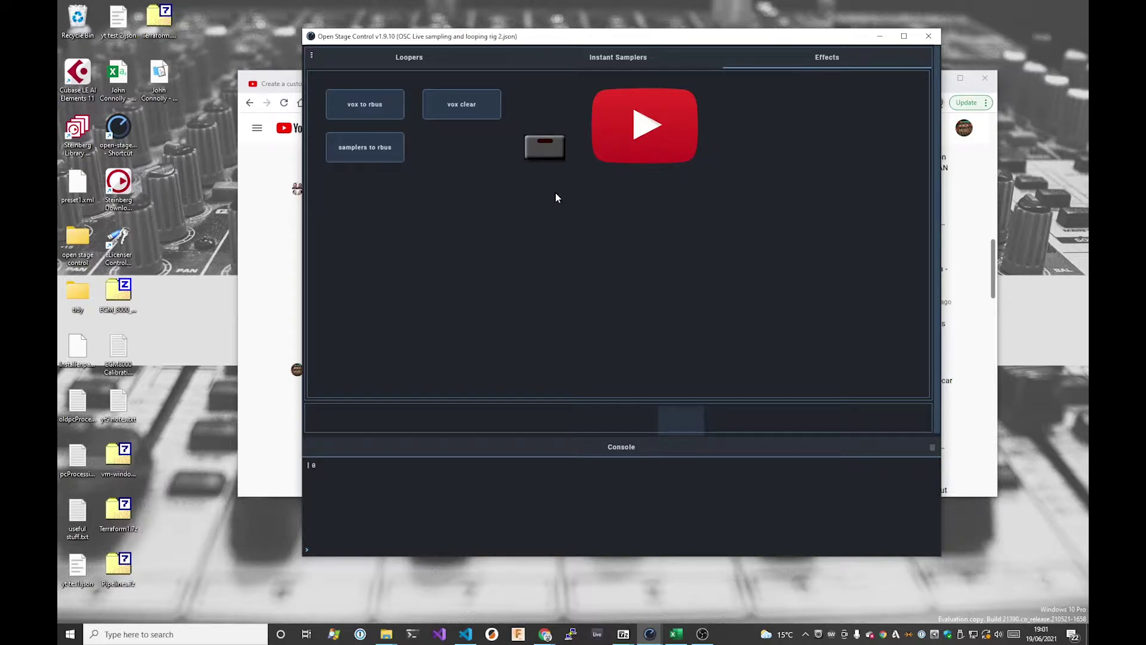
click(390, 114)
key(ctrl+e)
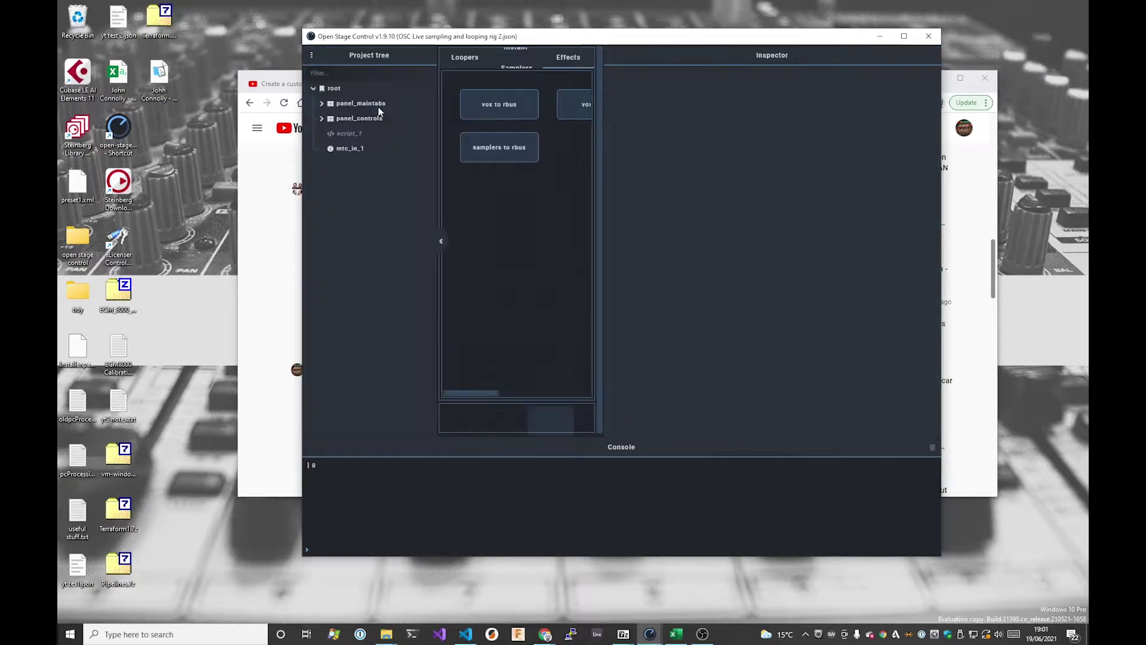
double_click(550, 44)
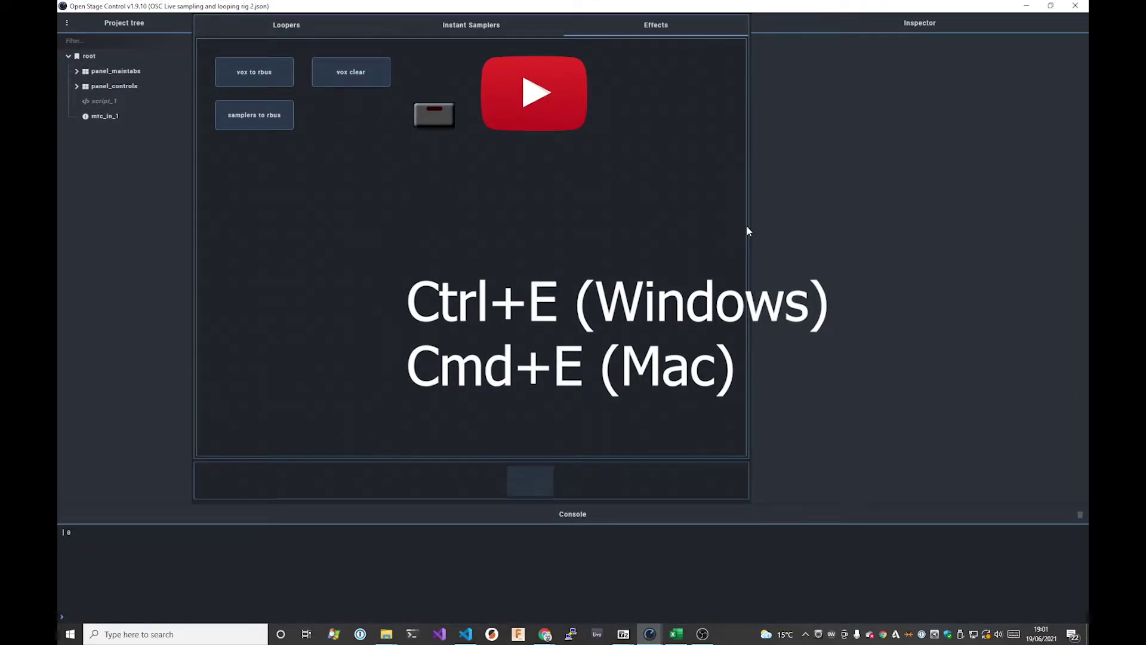
drag(751, 226, 810, 225)
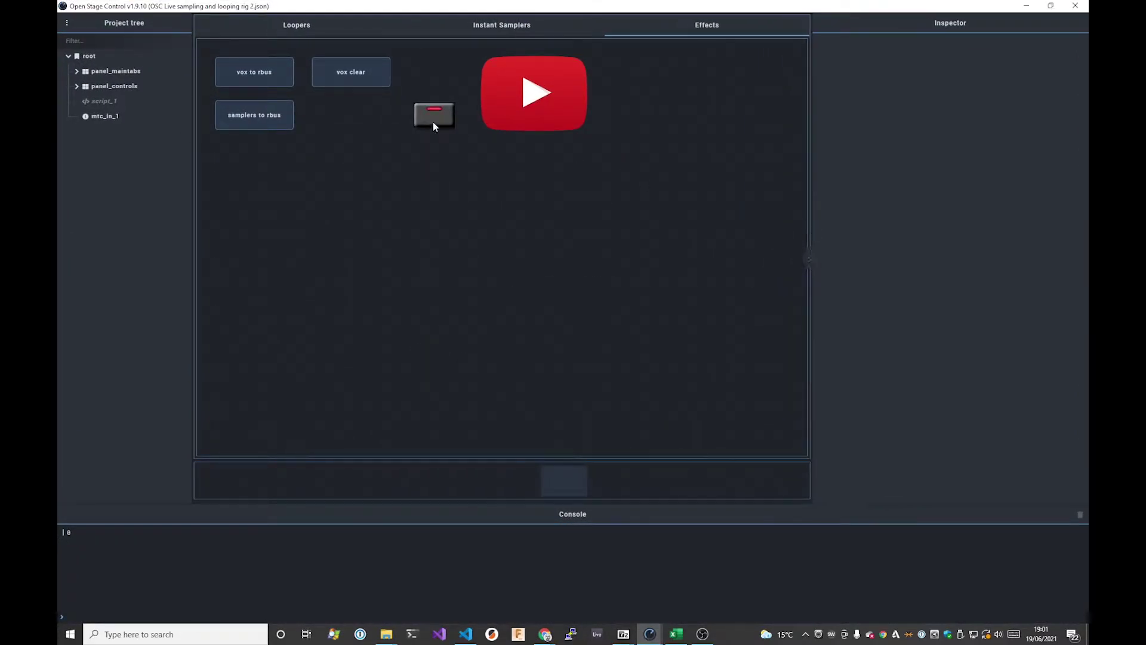
Select the vox to rbus button, toggle it and inspect its on, off and mode properties.
click(263, 80)
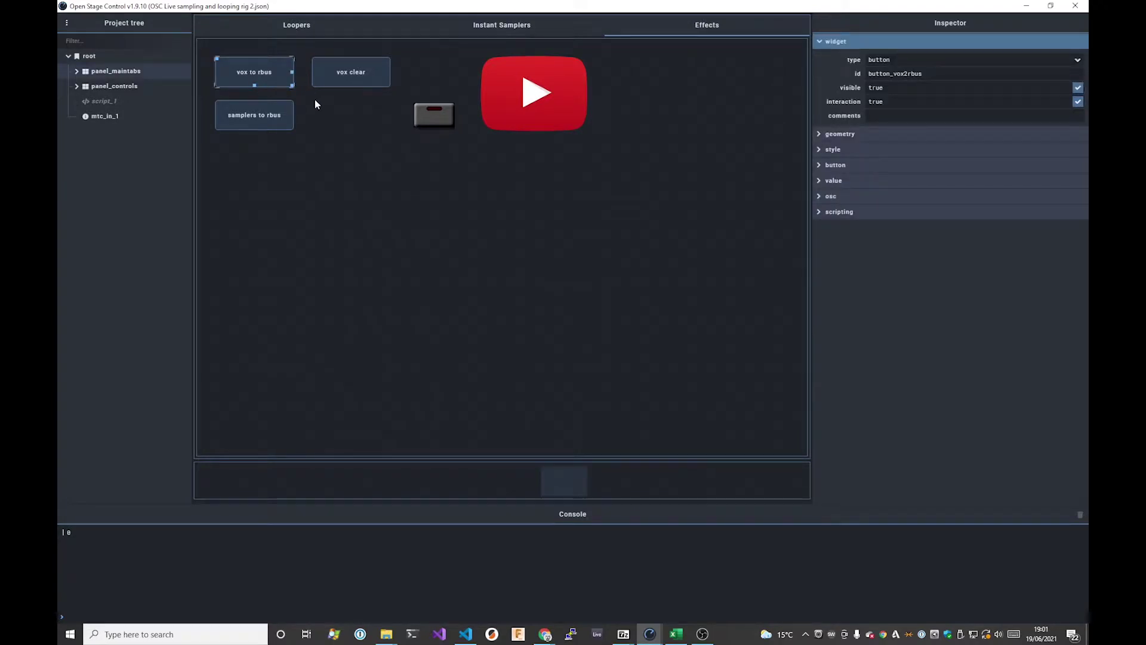
click(266, 74)
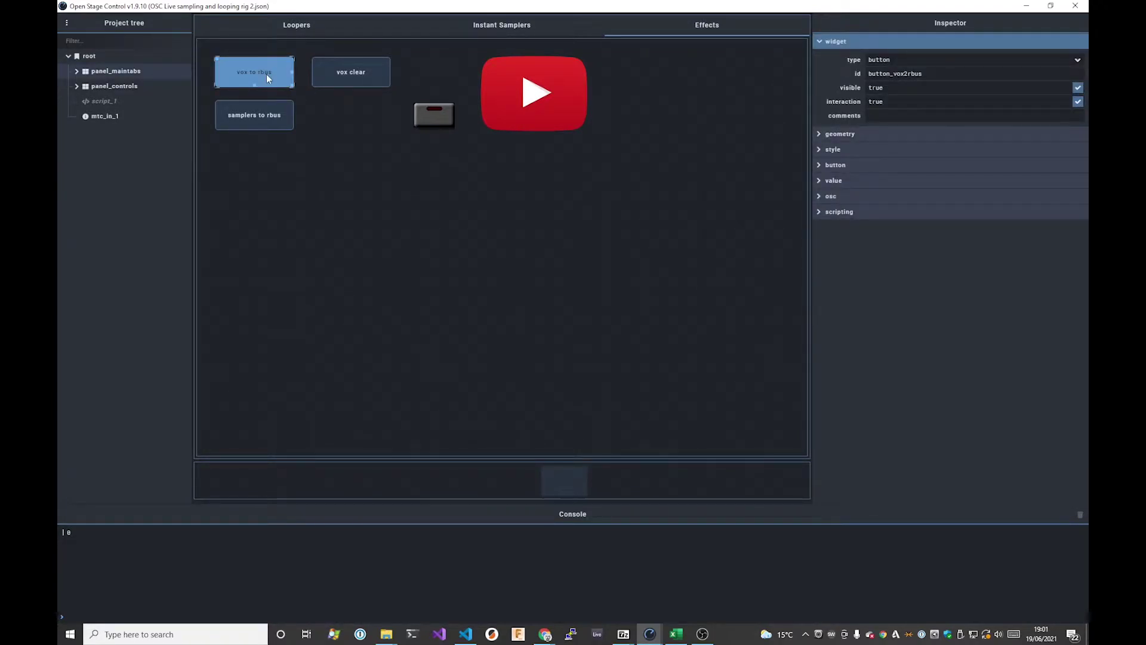
click(843, 168)
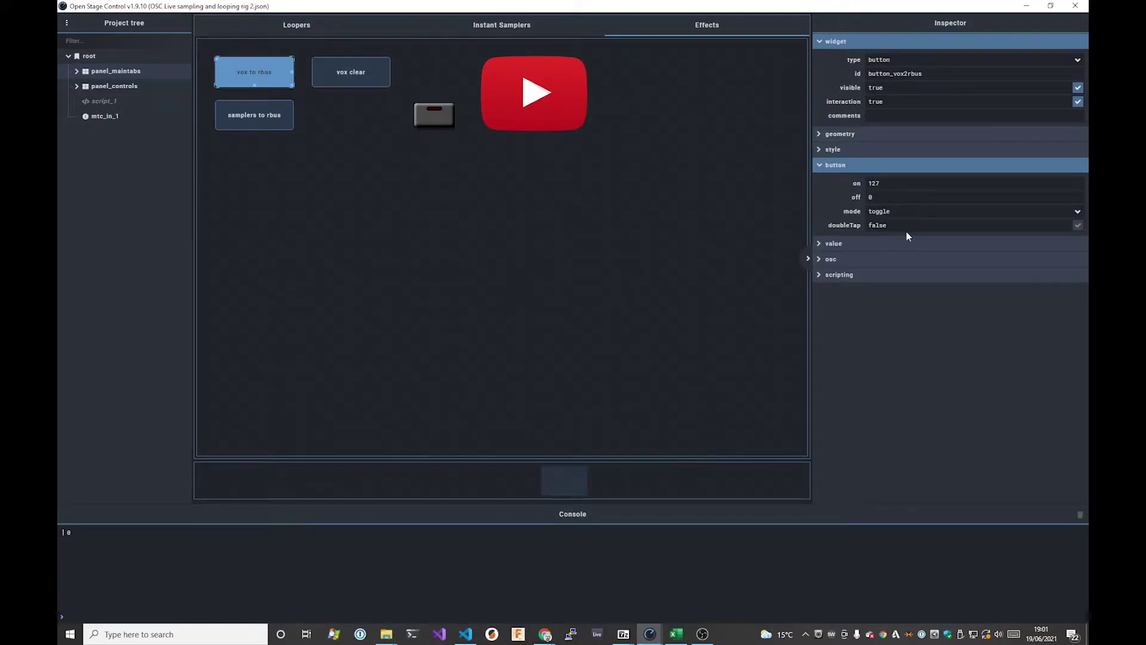
click(891, 211)
click(267, 77)
Hide the red play button and the small grey button by setting their visible property to false.
click(519, 129)
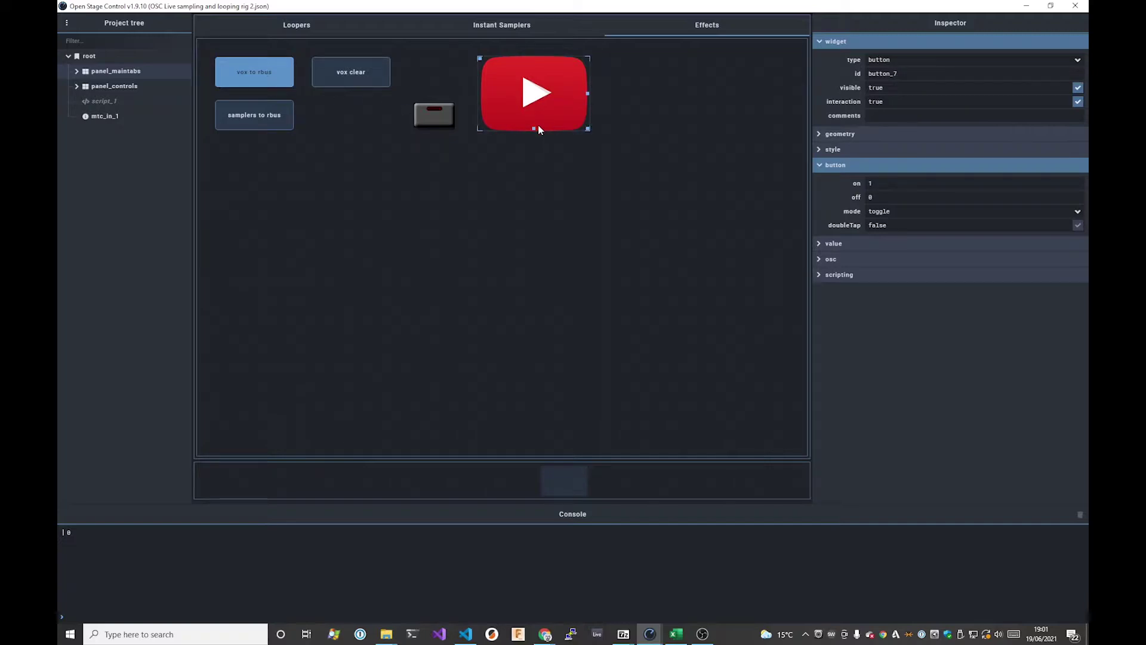
click(1078, 88)
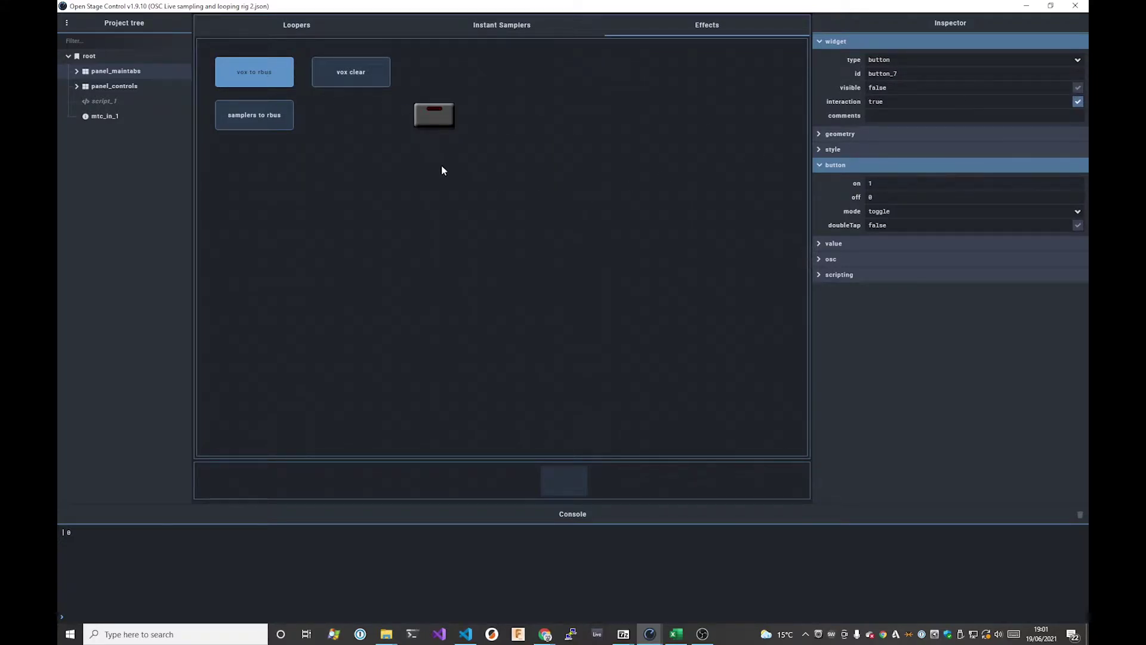
click(434, 115)
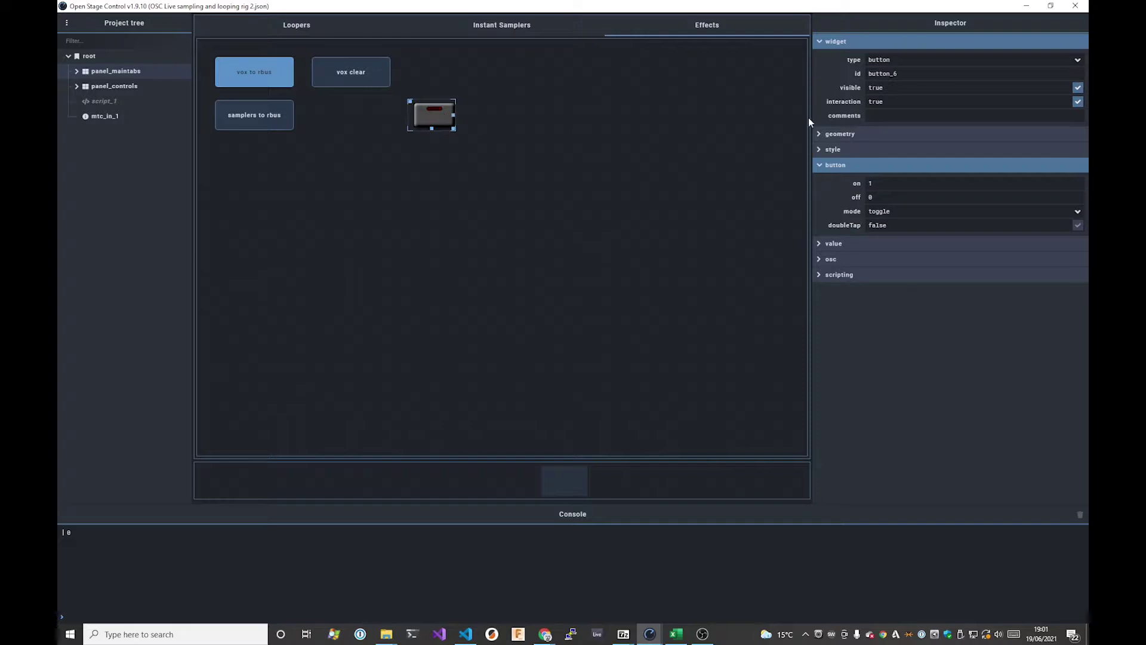
click(1077, 88)
click(660, 206)
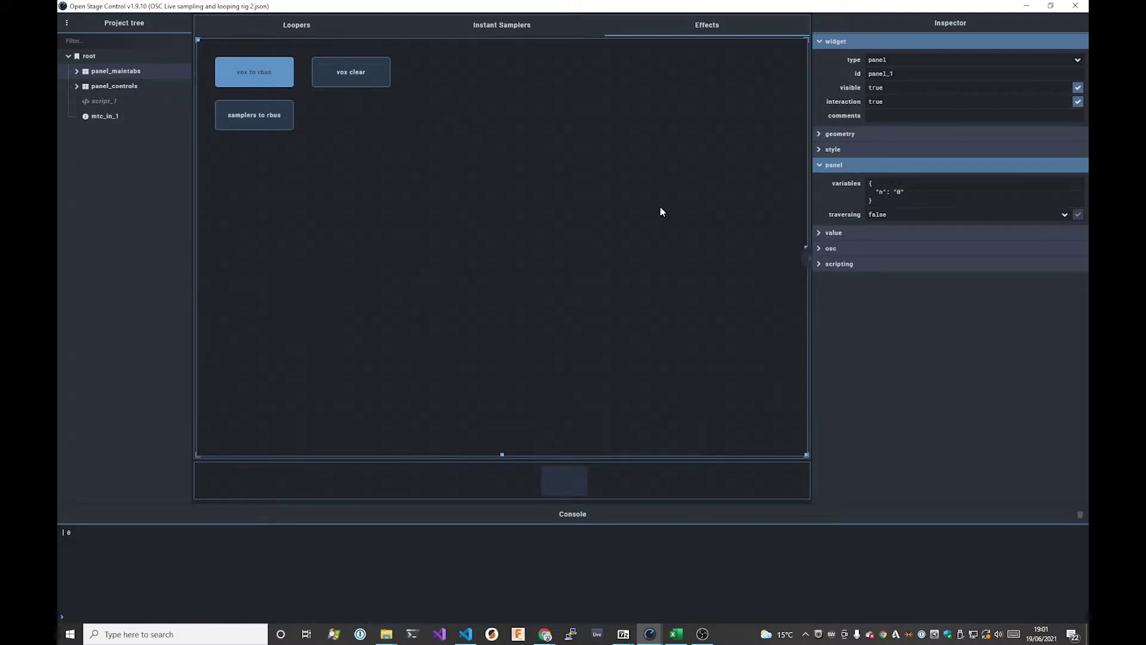
Toggle the vox to rbus button, expand its style properties and read the help for colorText.
click(274, 74)
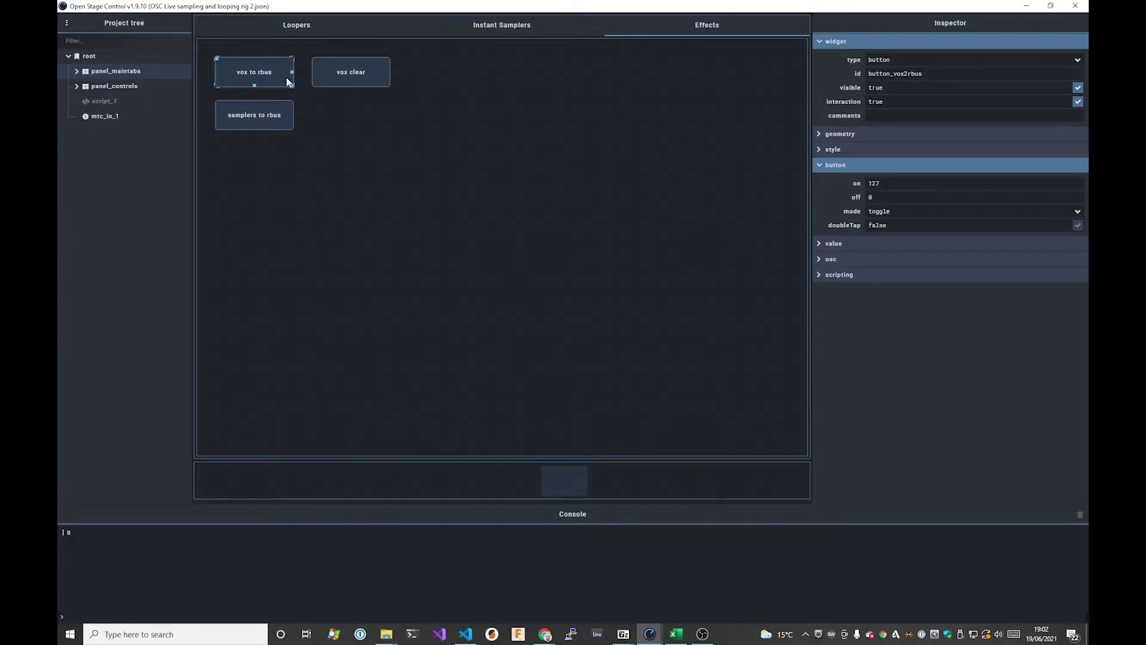
click(285, 77)
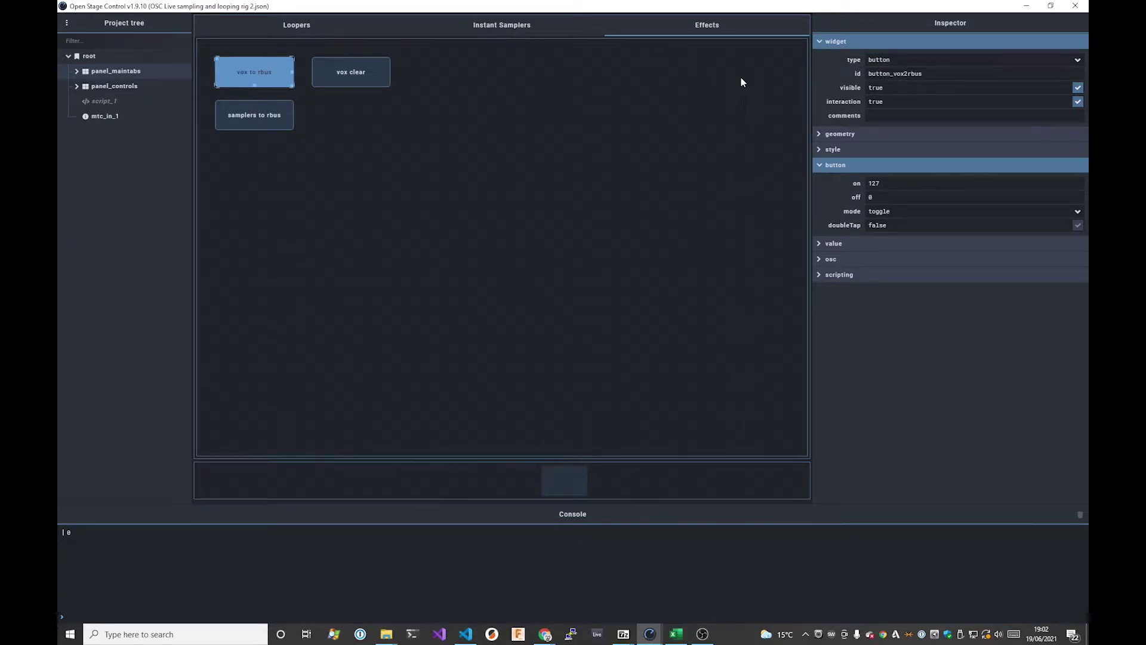
click(831, 150)
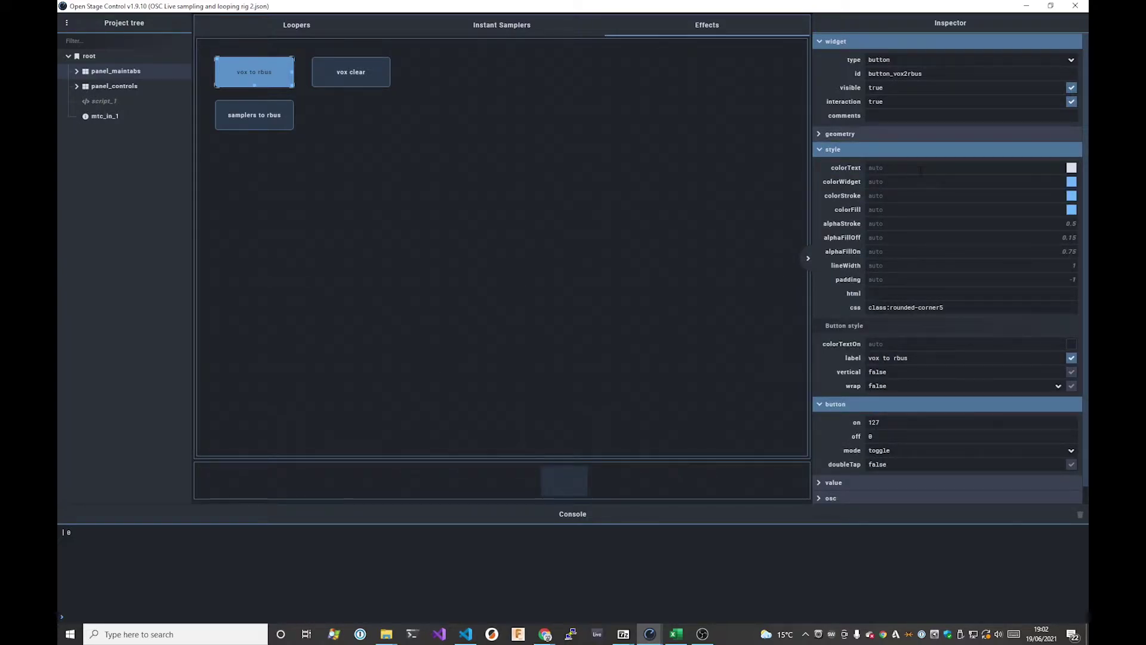
click(855, 170)
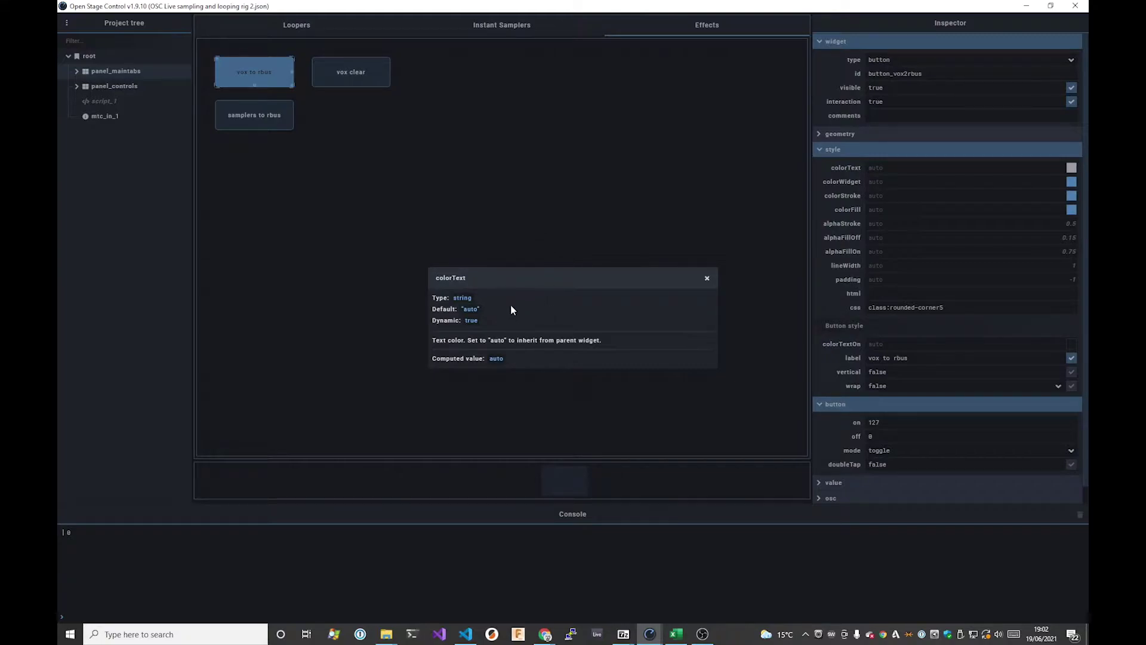
click(707, 279)
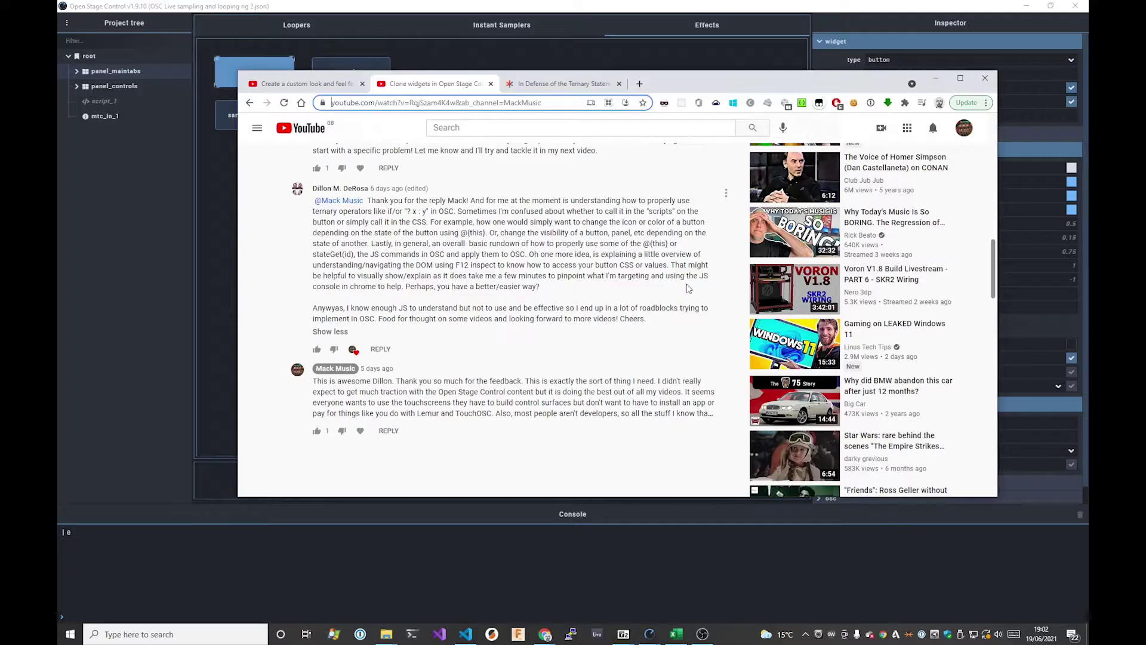
Open openstagecontrol.ammd.net in a new browser tab and go to the Properties reference in the Widgets documentation.
key(ctrl+t)
text(openstagecontrol.discourse.group)
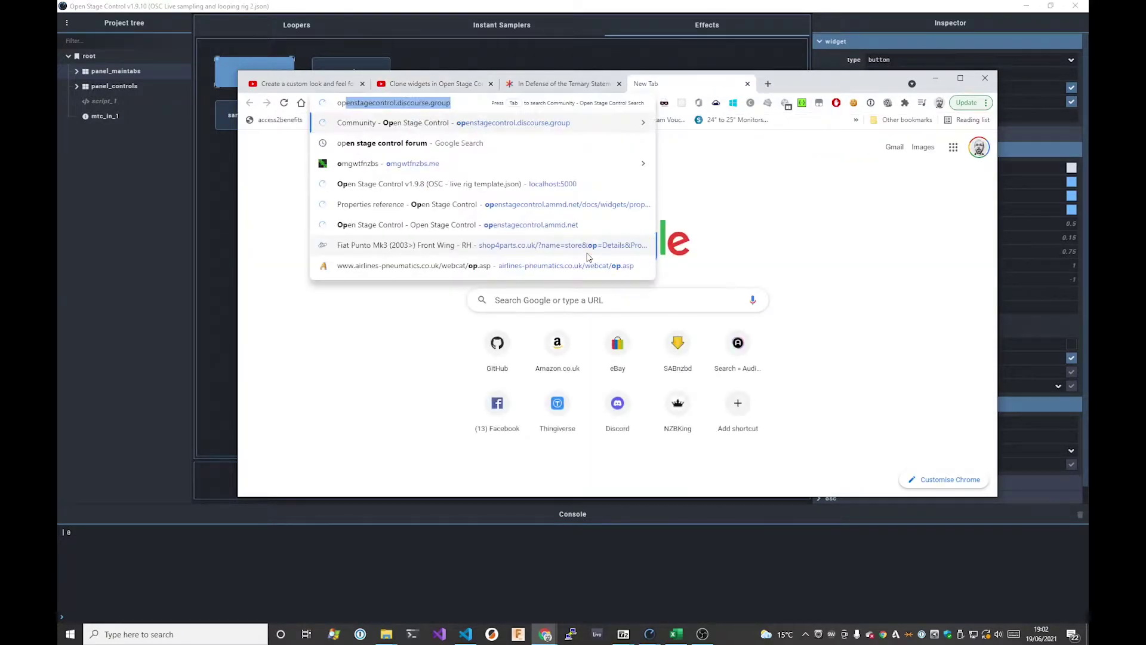
key(Down)
key(Down)
key(Down)
key(Down)
key(Return)
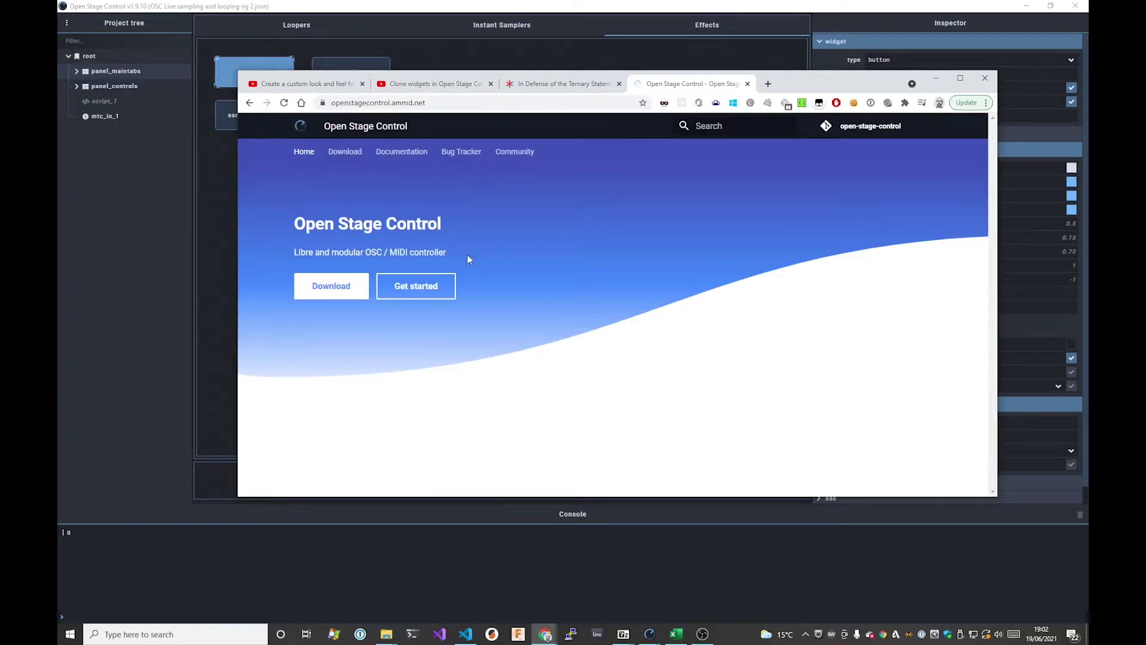
click(404, 155)
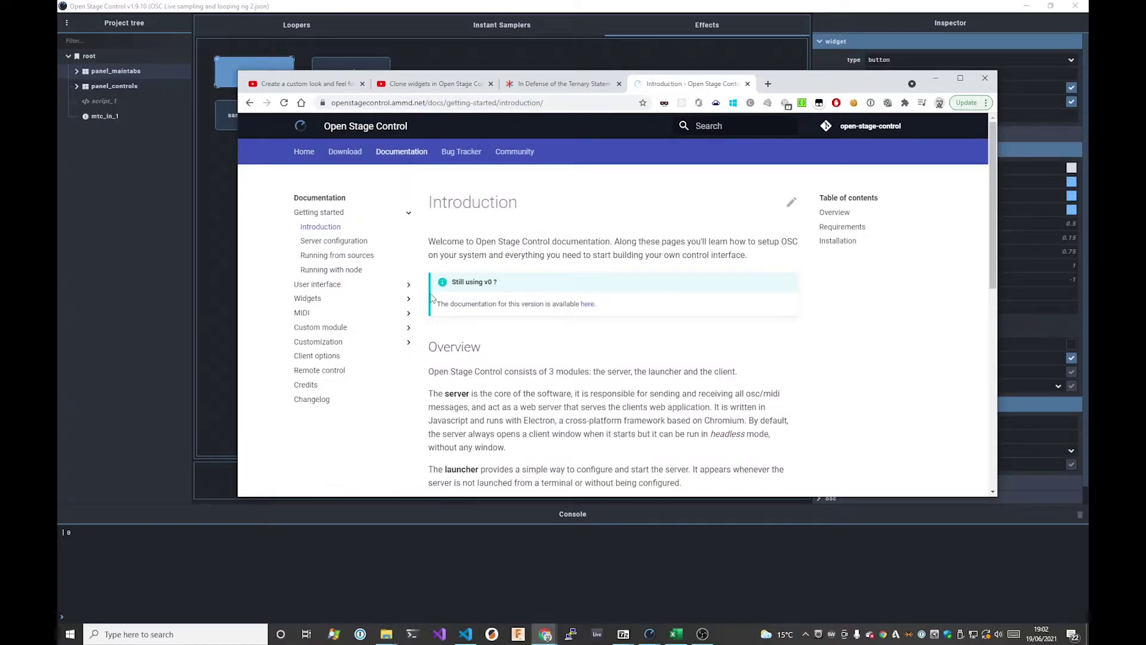
click(321, 299)
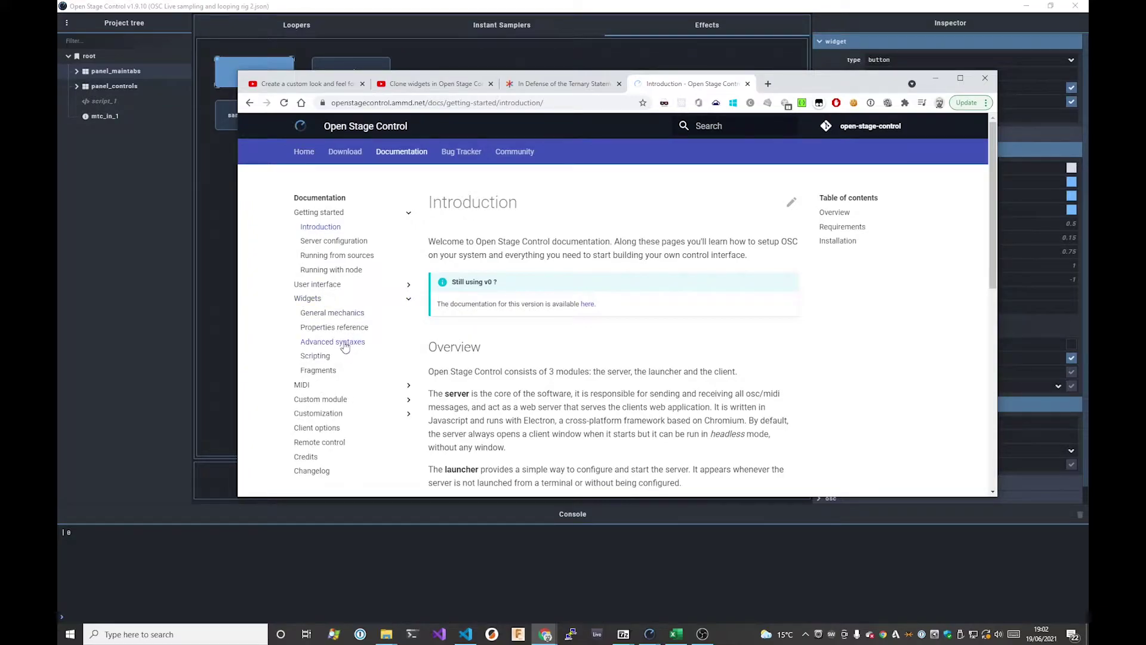
click(334, 327)
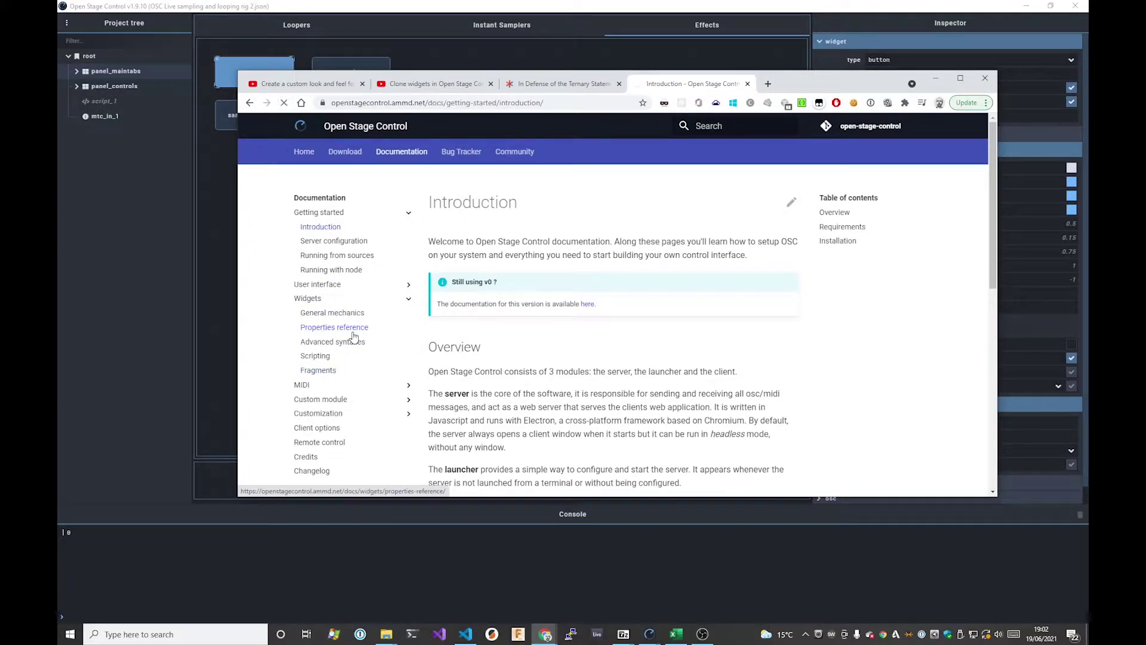
Examine the style properties documented for the button widget, including css, colorTextOn, label, vertical and wrap.
scroll(584, 295, down, 3)
scroll(583, 295, up, 1)
scroll(583, 296, up, 1)
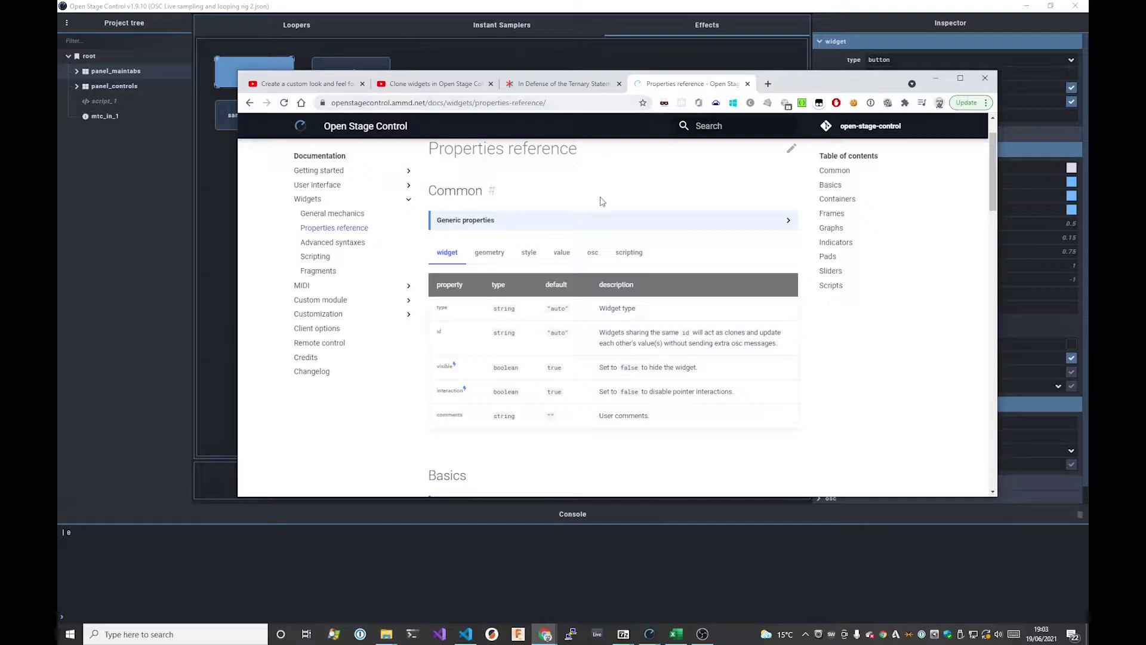
scroll(501, 292, down, 1)
scroll(502, 296, down, 3)
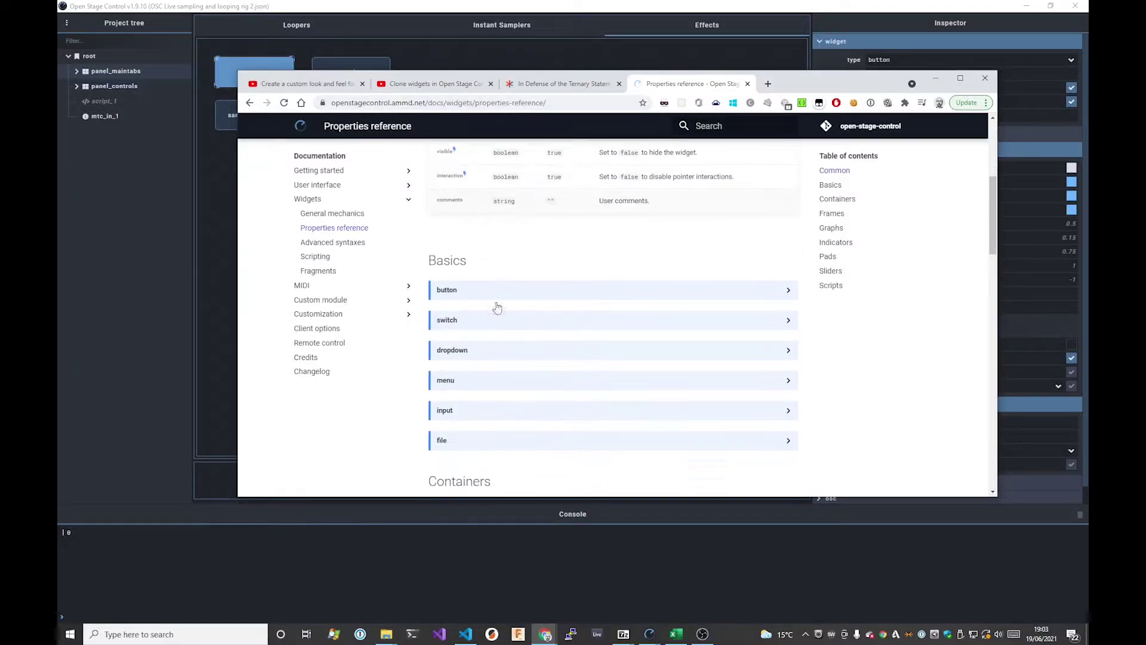
click(474, 289)
scroll(528, 299, down, 3)
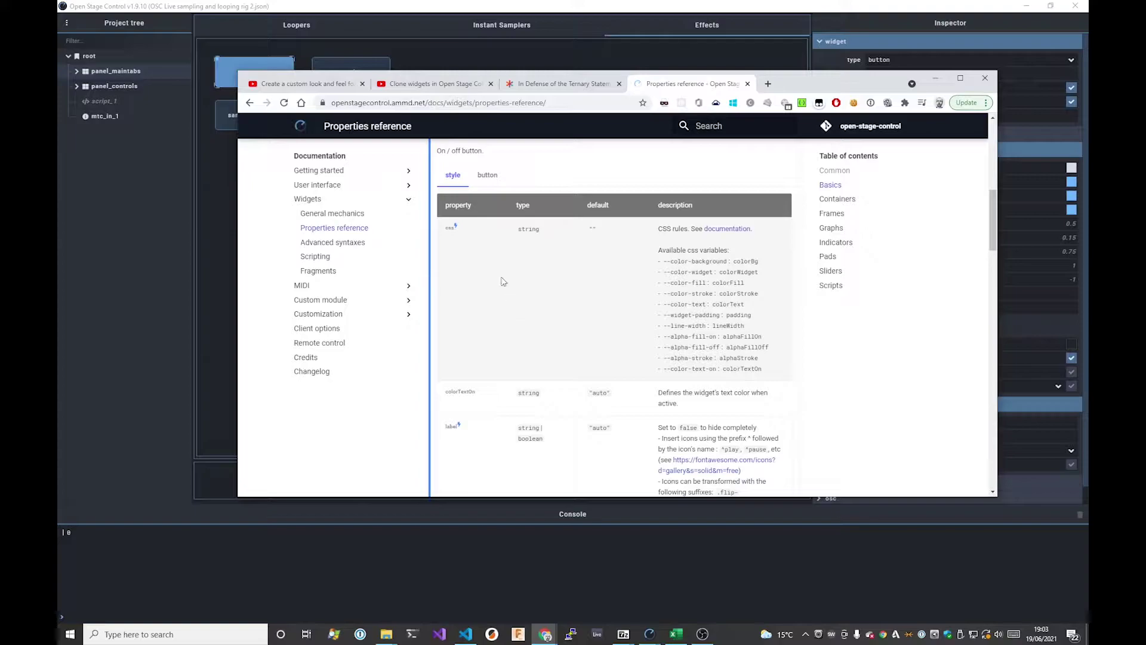
scroll(473, 233, down, 1)
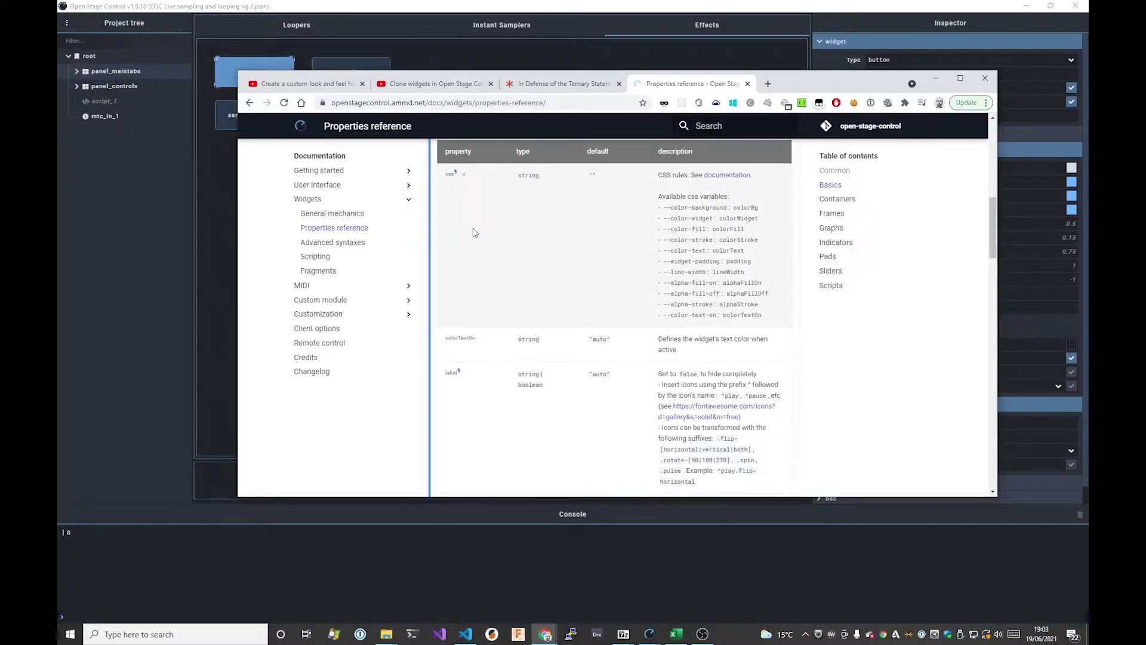
scroll(493, 388, down, 3)
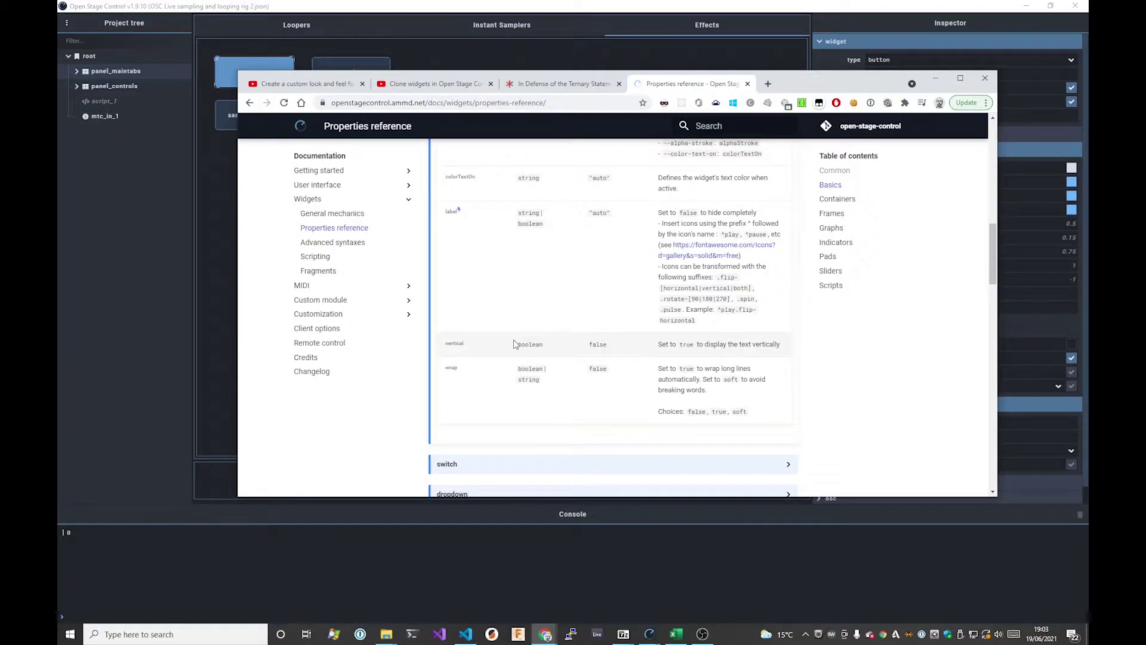
scroll(512, 342, up, 3)
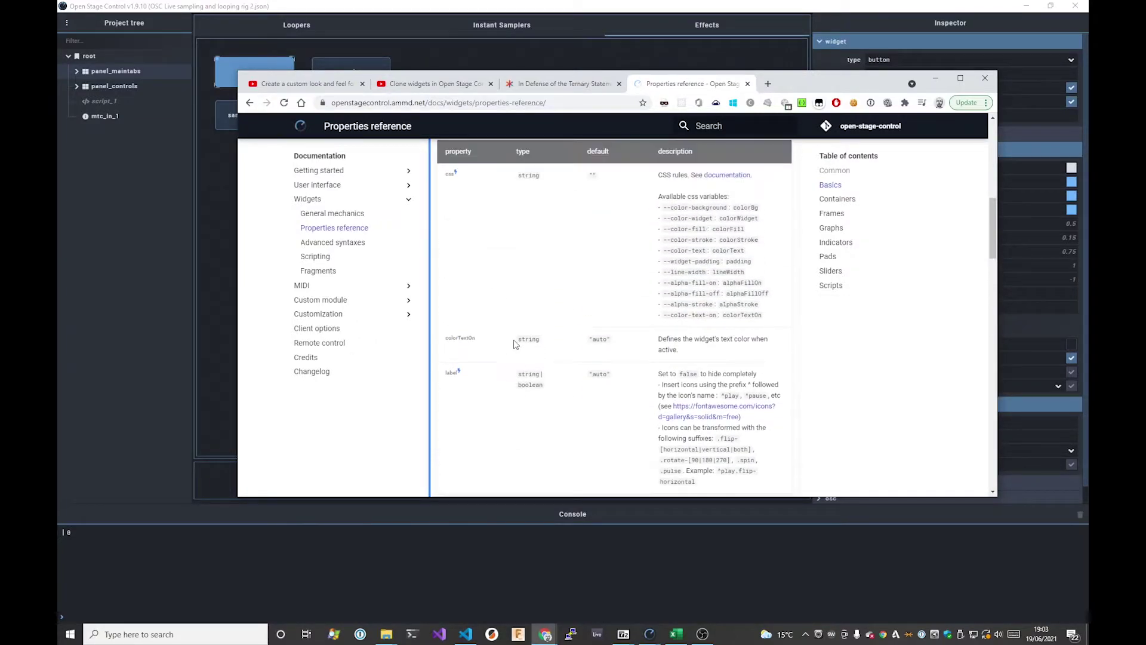
Back in Open Stage Control, try <p>hello</p> as the vox to rbus button's html and clear it again.
click(653, 49)
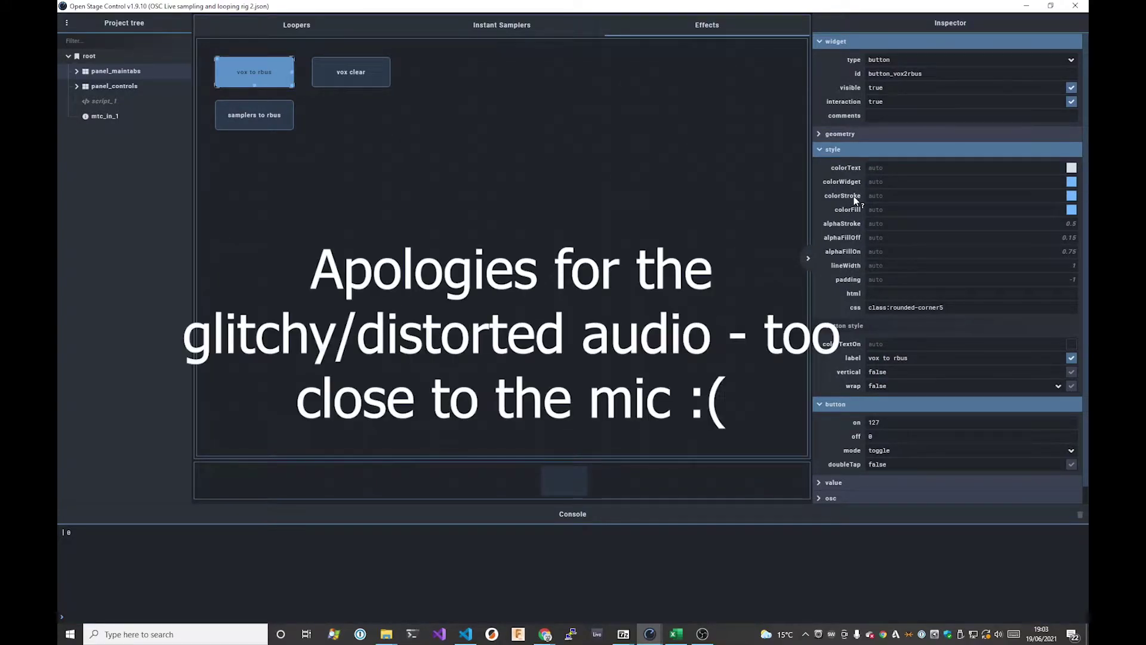
click(873, 292)
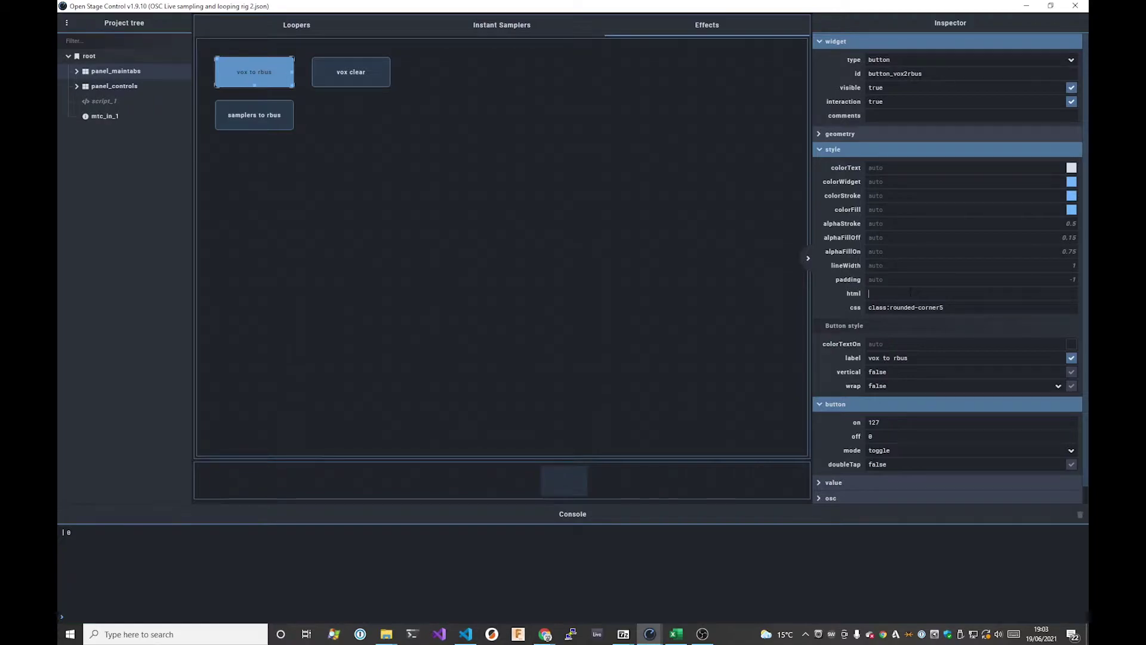
text(p>hello</p>)
key(ctrl+s)
drag(926, 294, 811, 295)
key(BackSpace)
Look through the value and osc properties of the vox to rbus button.
scroll(946, 356, down, 1)
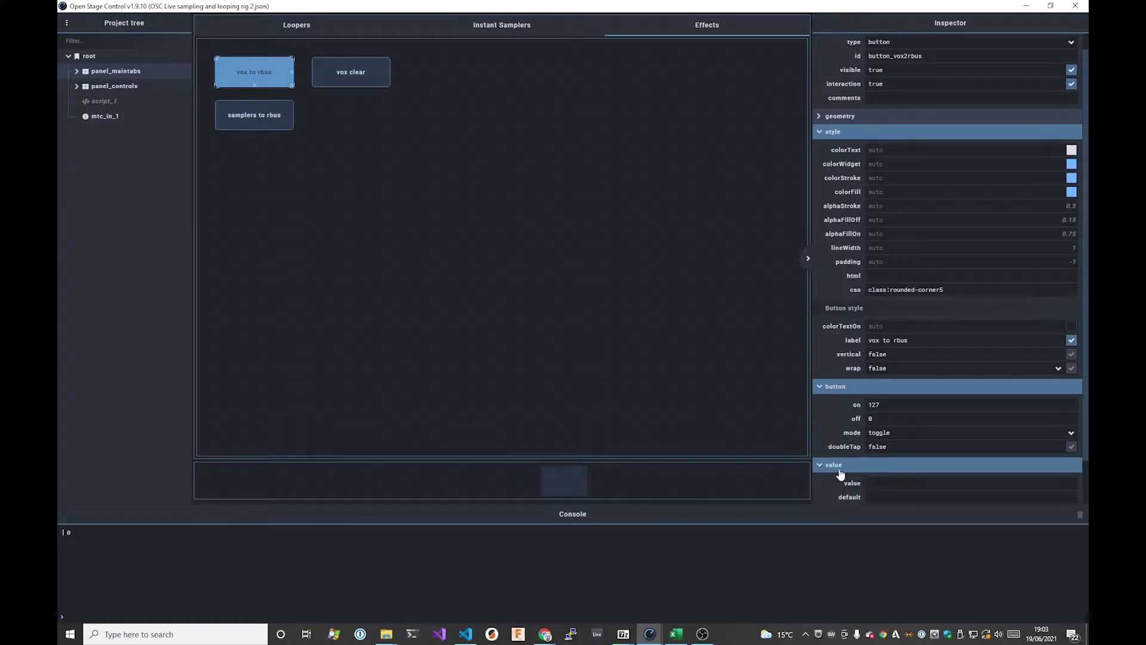
click(836, 481)
scroll(836, 480, down, 4)
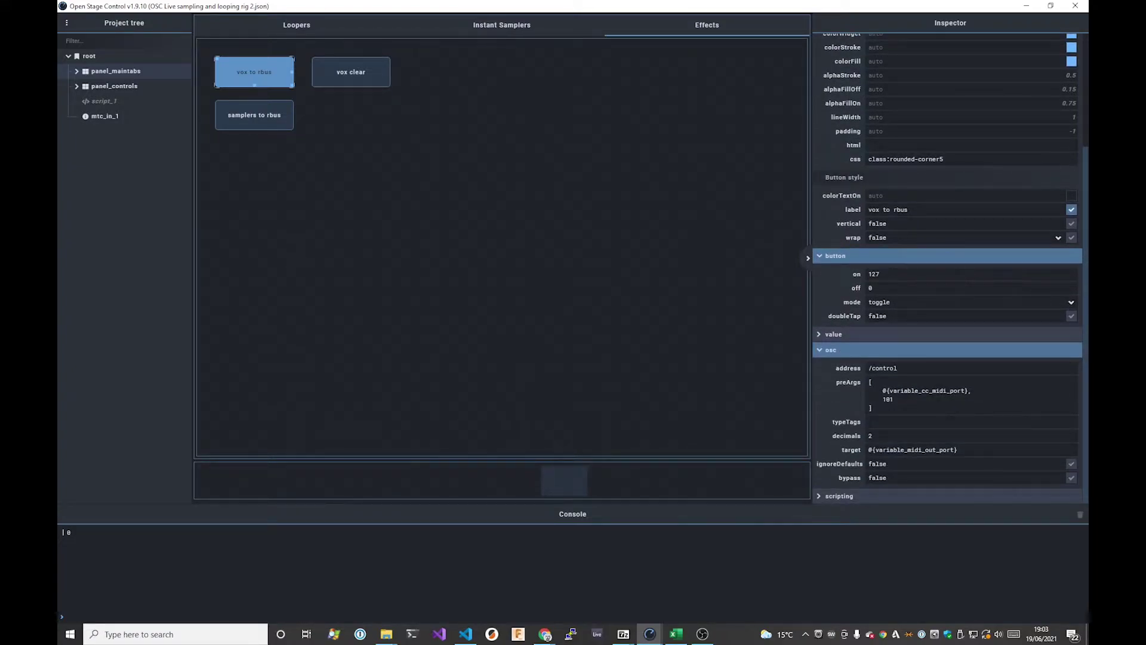
Try clearing the css of the vox to rbus button and restore class:rounded-corner5.
click(972, 390)
scroll(949, 269, up, 3)
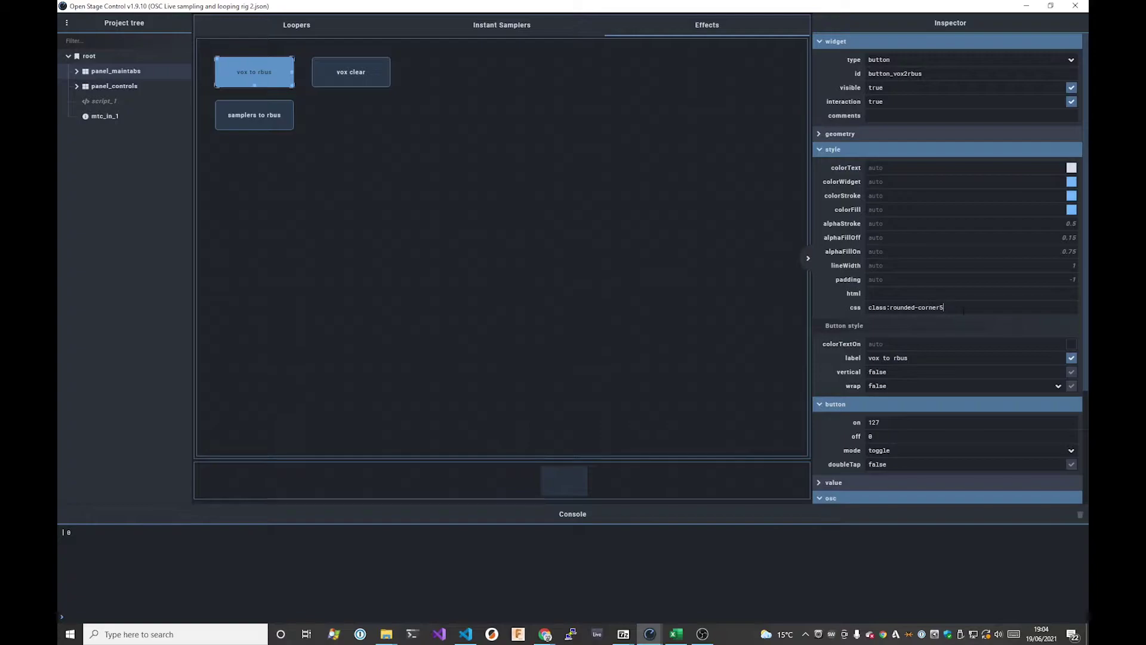
triple_click(963, 310)
key(BackSpace)
key(ctrl+z)
click(963, 310)
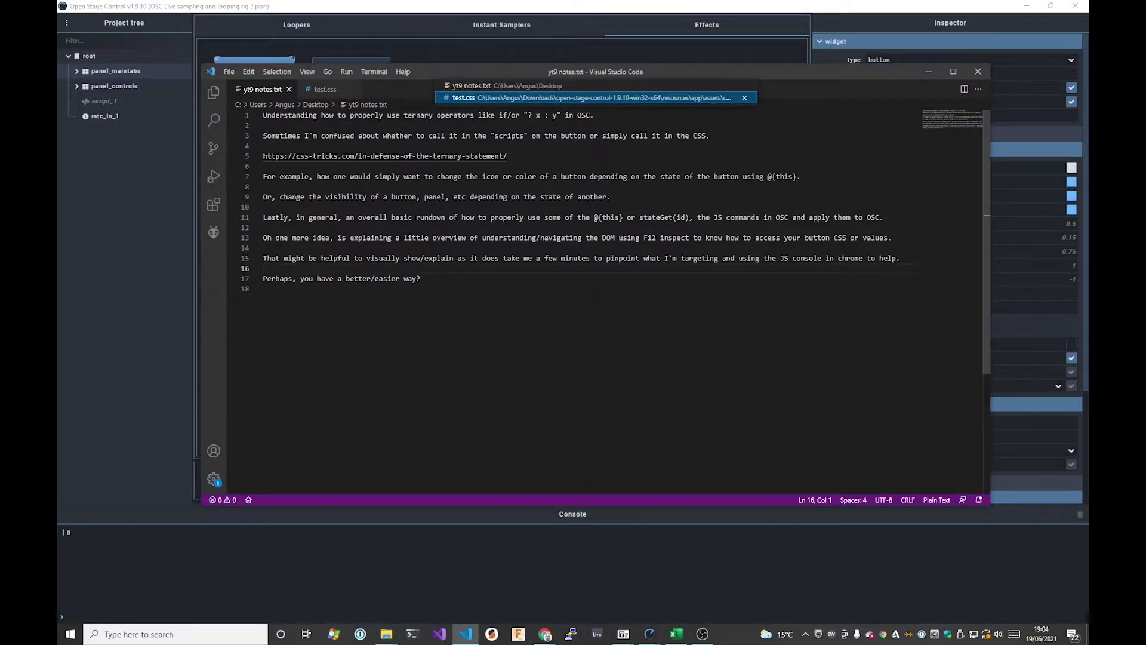
Copy the border-radius: 5px; rule from .rounded-corner5 in test.css in Visual Studio Code and return to Open Stage Control.
scroll(597, 299, down, 8)
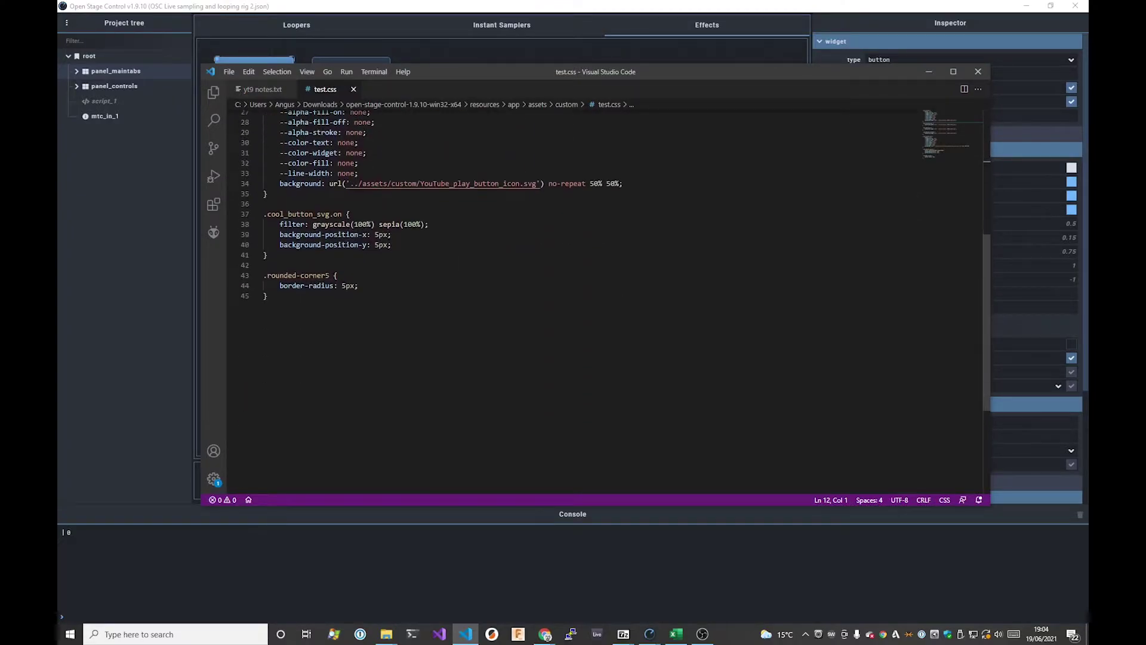
drag(278, 286, 360, 285)
key(ctrl+c)
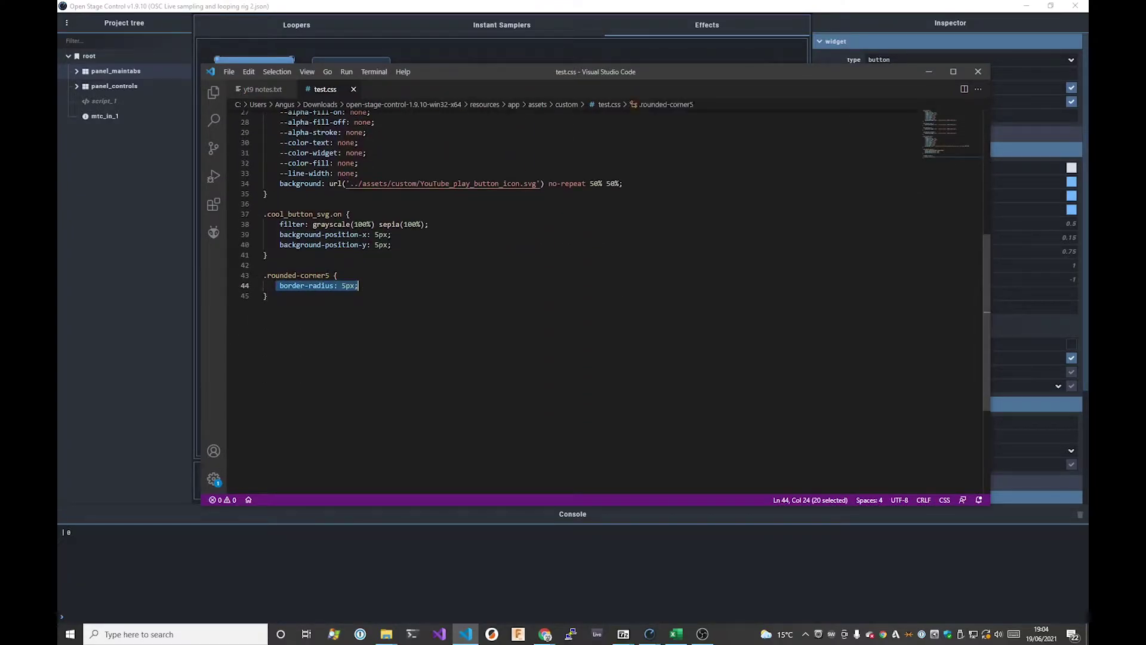
key(alt+Tab)
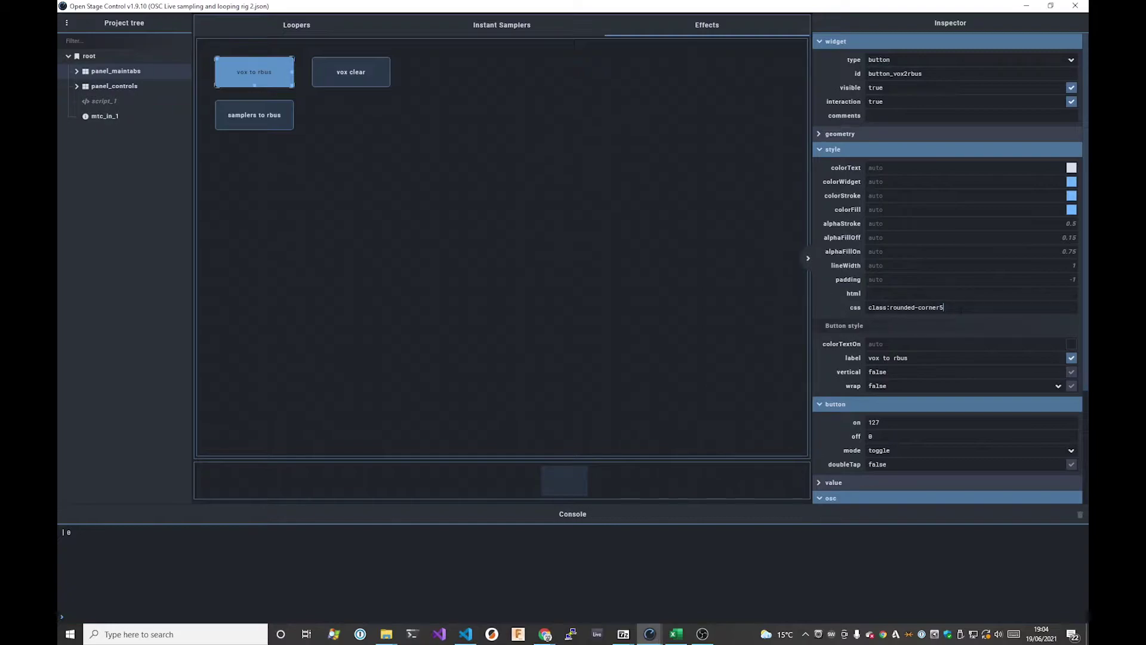
Replace the vox to rbus button's css with the copied border-radius: 5px; rule and save the session.
key(ctrl+a)
key(ctrl+v)
key(Delete)
key(ctrl+s)
click(740, 251)
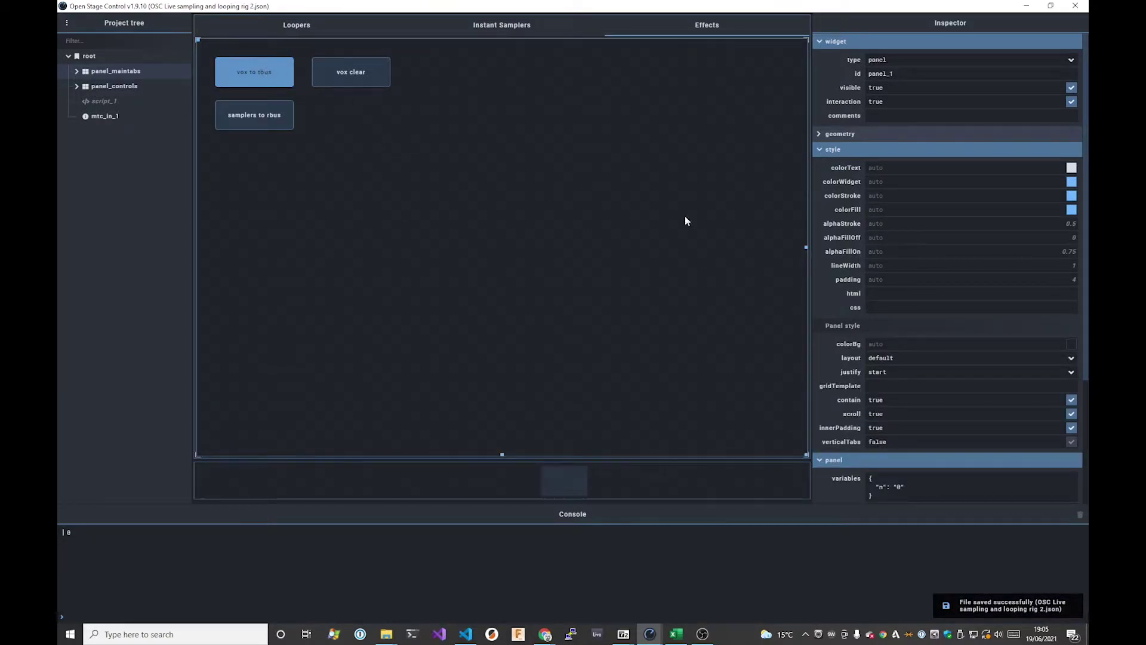
Set the border-radius in the vox to rbus button's css to 25px and save the session.
click(277, 83)
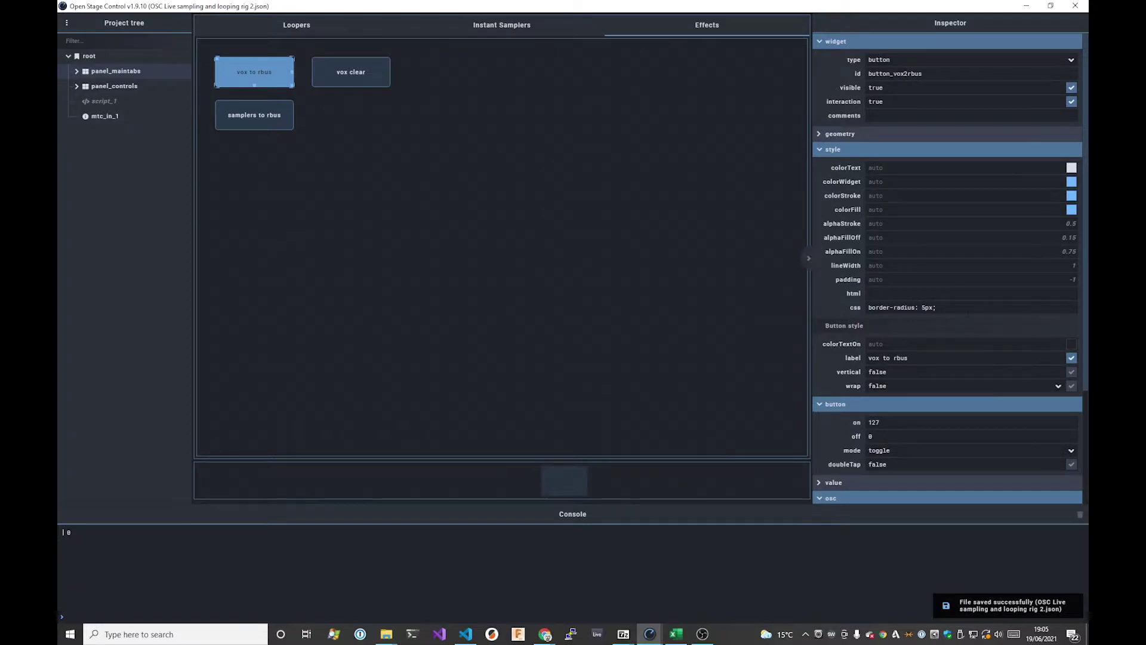
click(967, 312)
key(Left)
key(Left)
key(Left)
key(Left)
text(2)
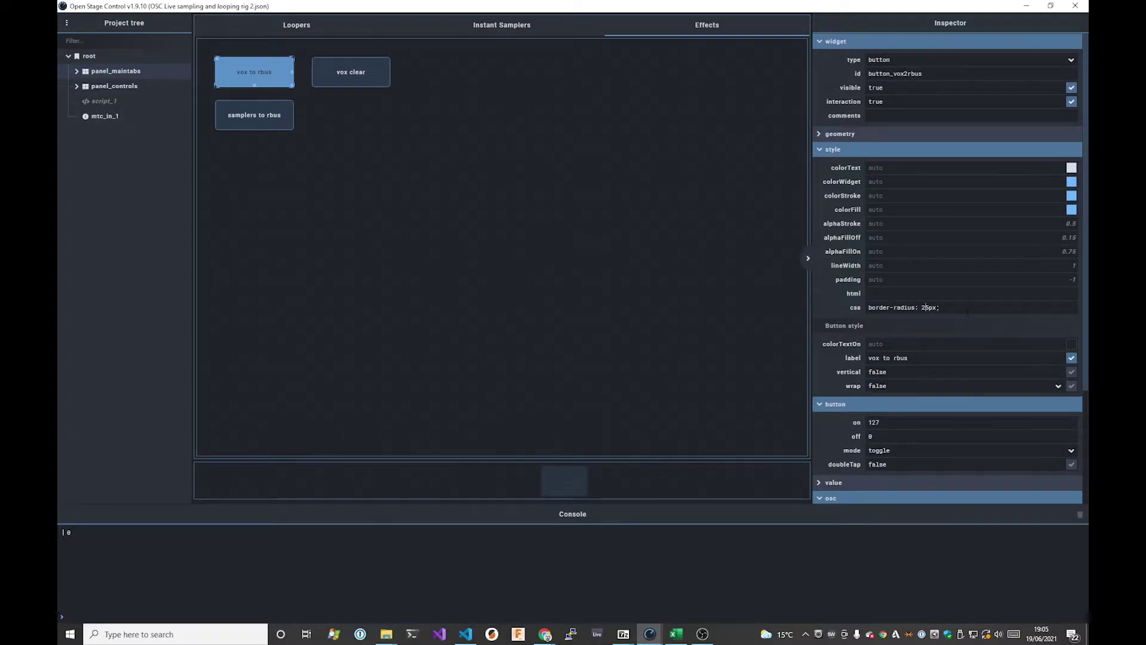
key(ctrl+s)
click(529, 343)
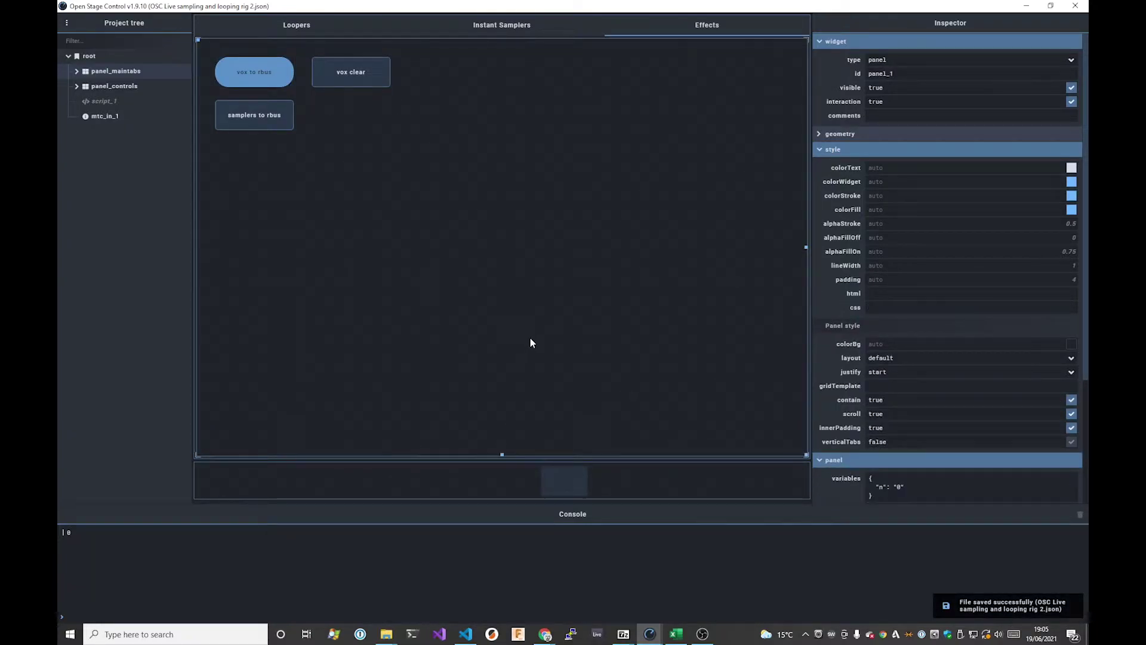
Compare the css properties of the vox to rbus and vox clear buttons.
click(256, 78)
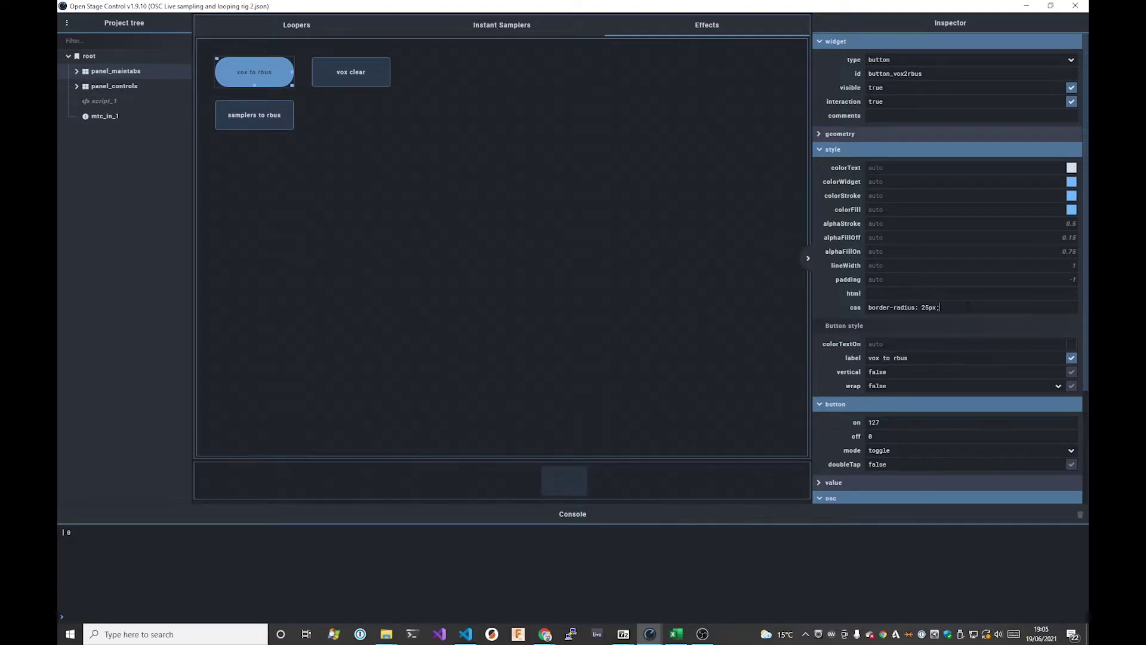
click(387, 82)
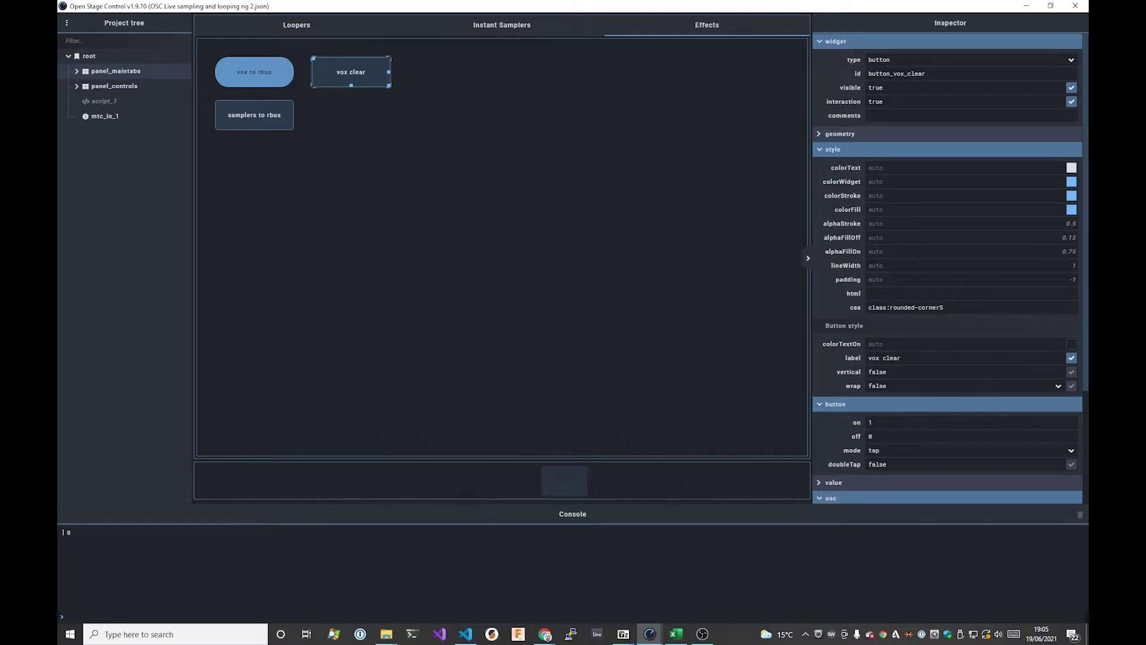
click(241, 64)
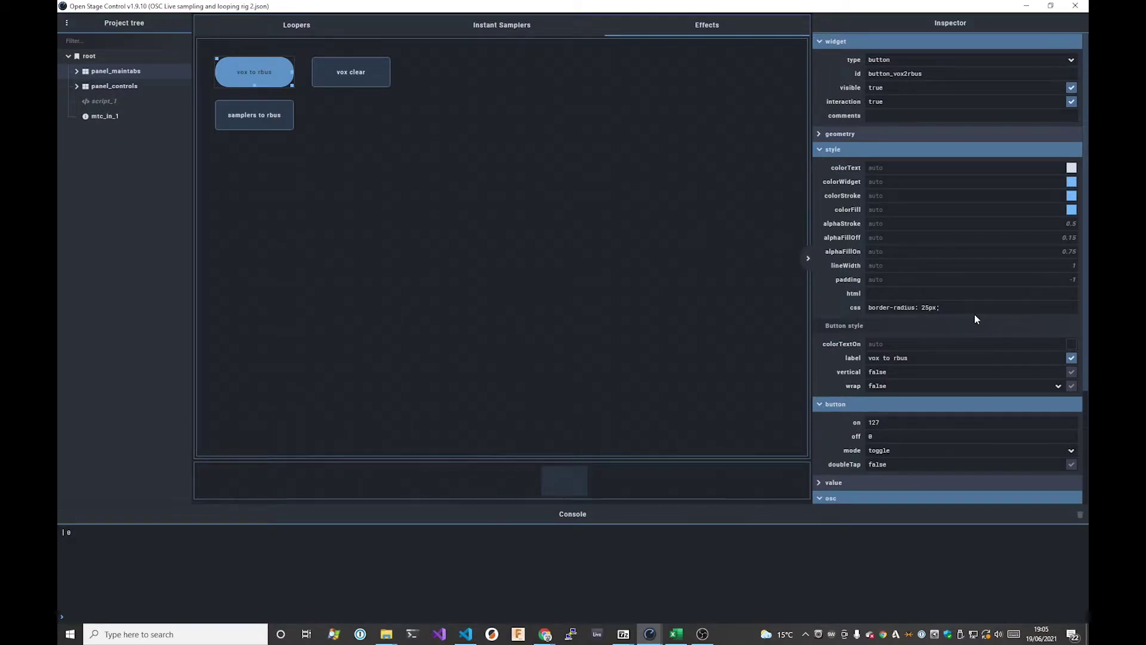
triple_click(954, 309)
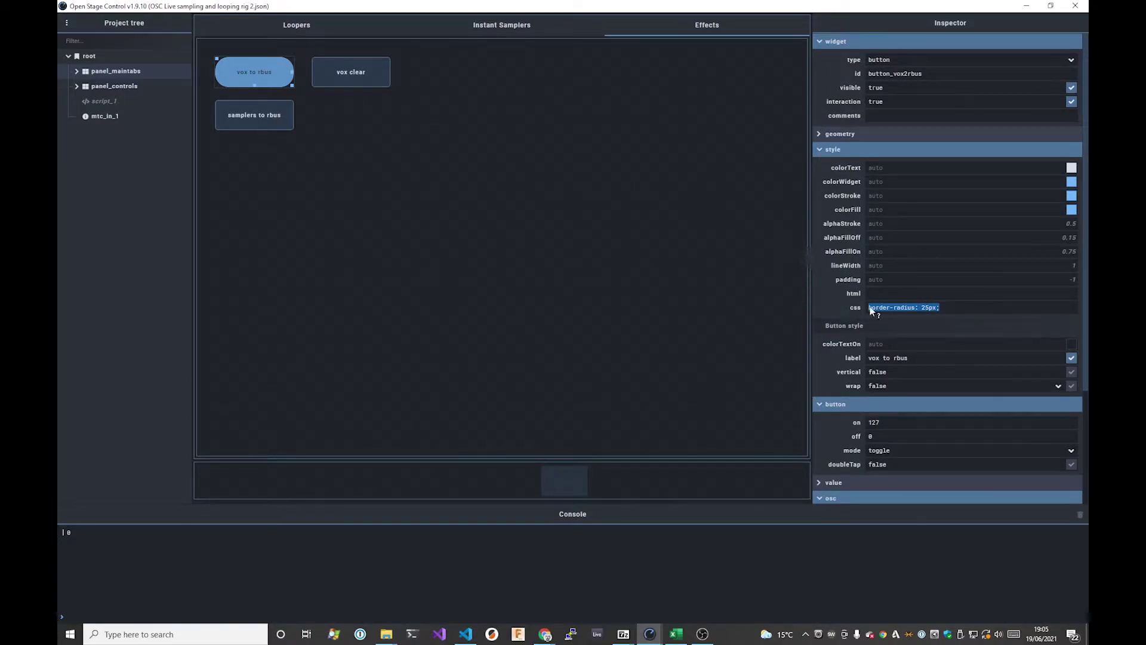
Copy class:rounded-corner5 from the vox clear button's css to the vox to rbus button's css and save the session.
click(381, 80)
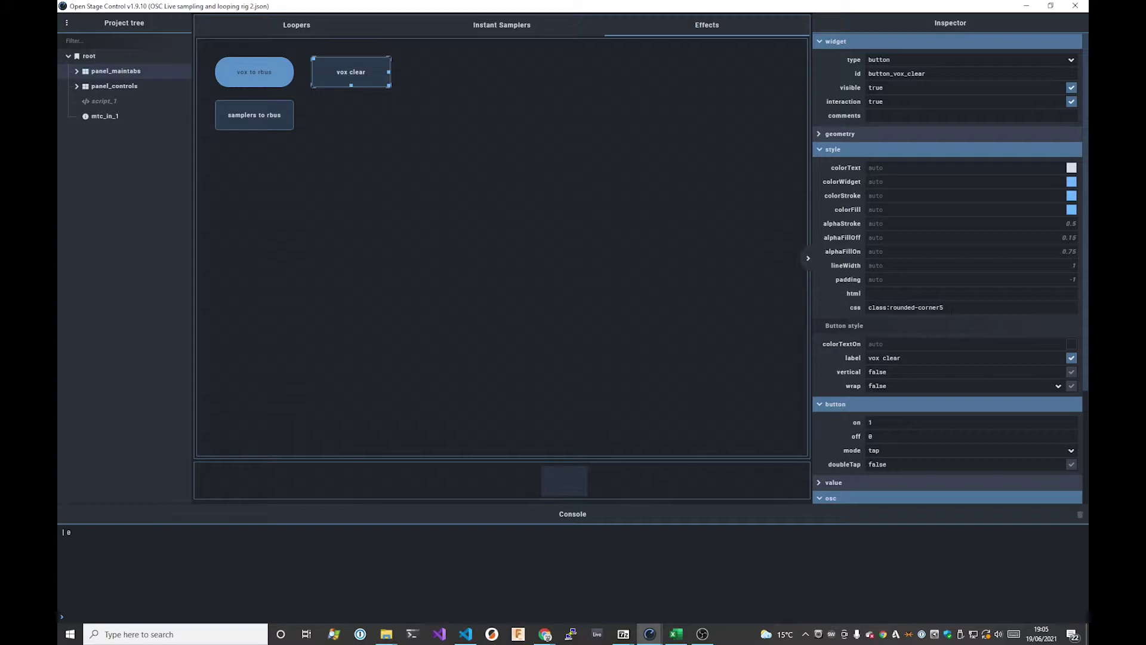
triple_click(906, 308)
key(ctrl+c)
click(257, 74)
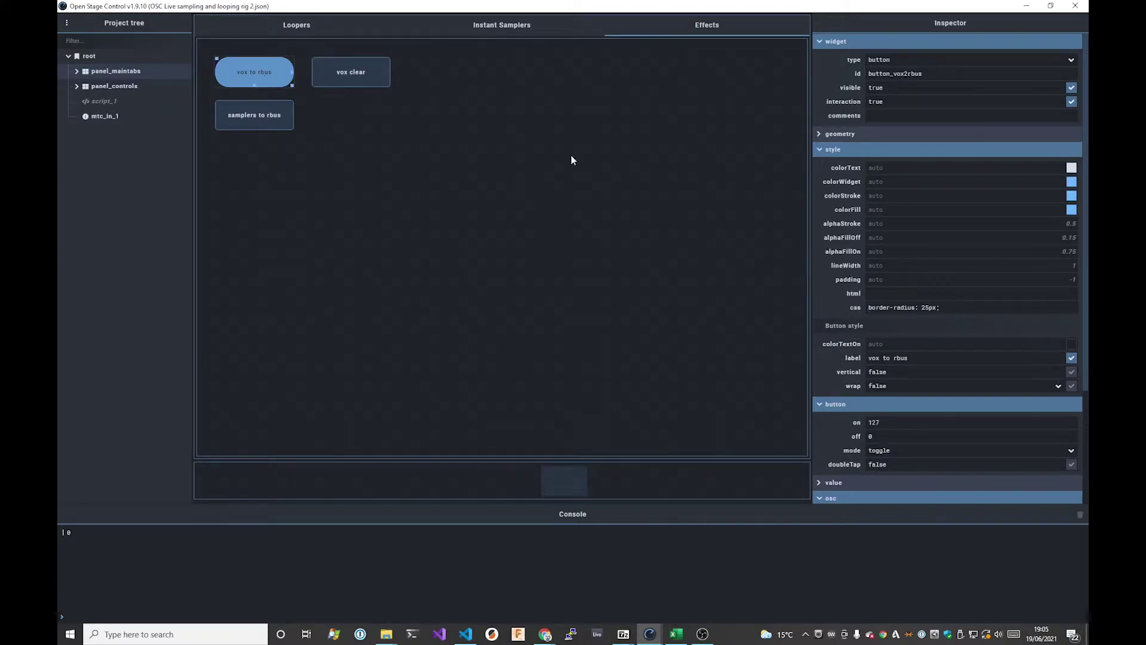
triple_click(977, 308)
key(ctrl+v)
key(Return)
key(ctrl+s)
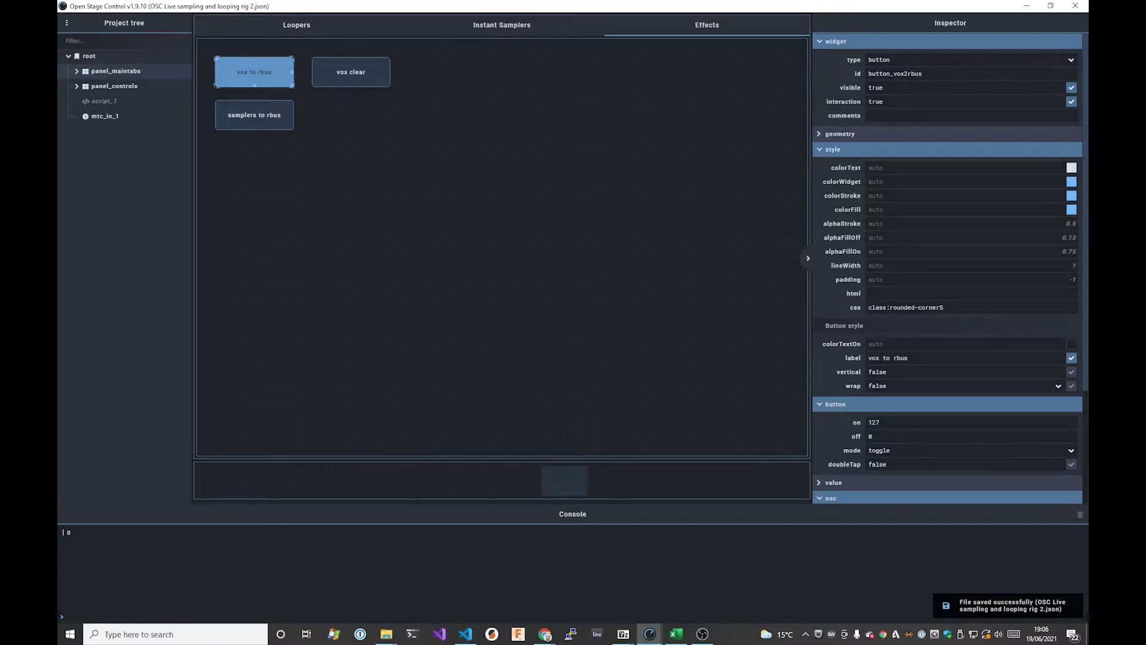
Read the built-in help for the css property, including its available css variables, and close it.
click(848, 304)
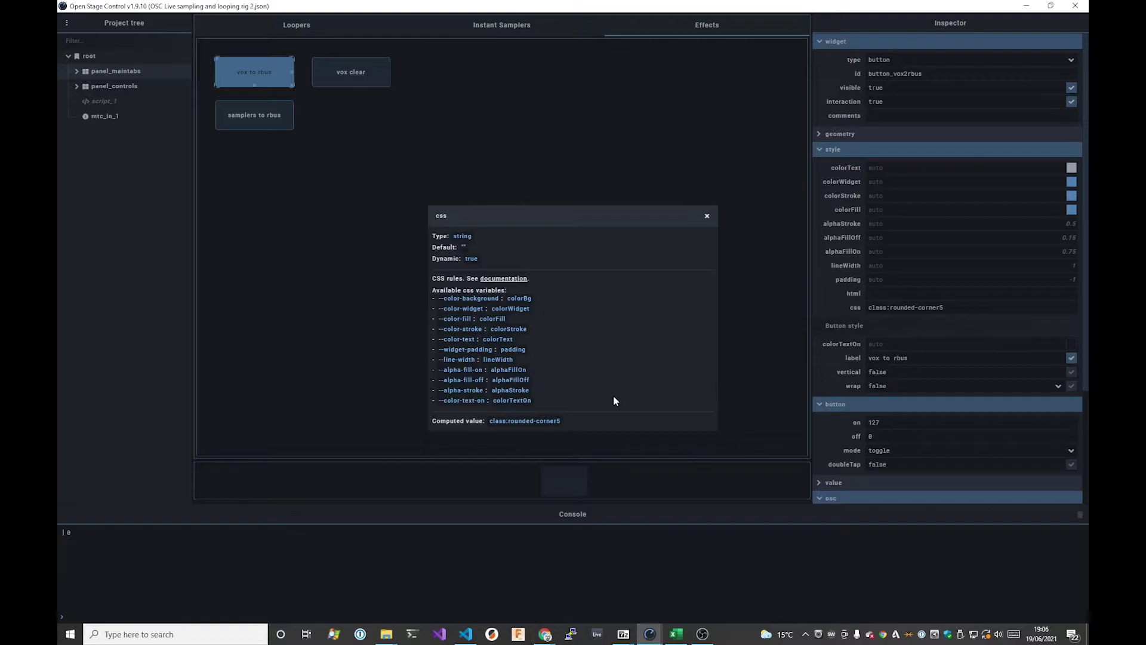
click(707, 216)
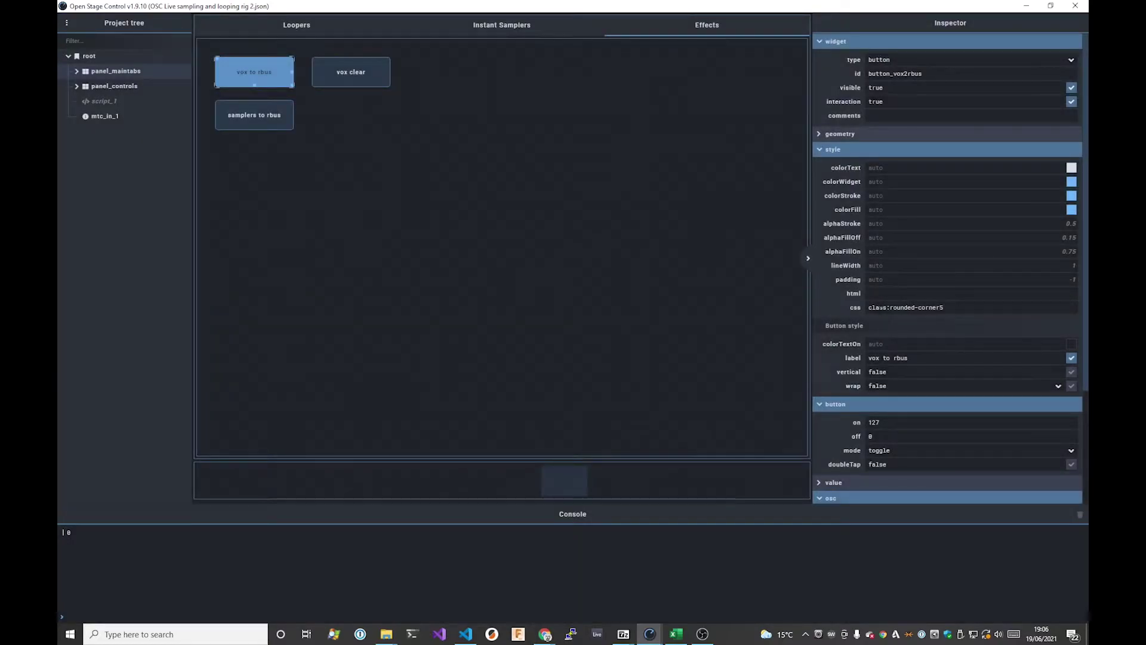
click(956, 308)
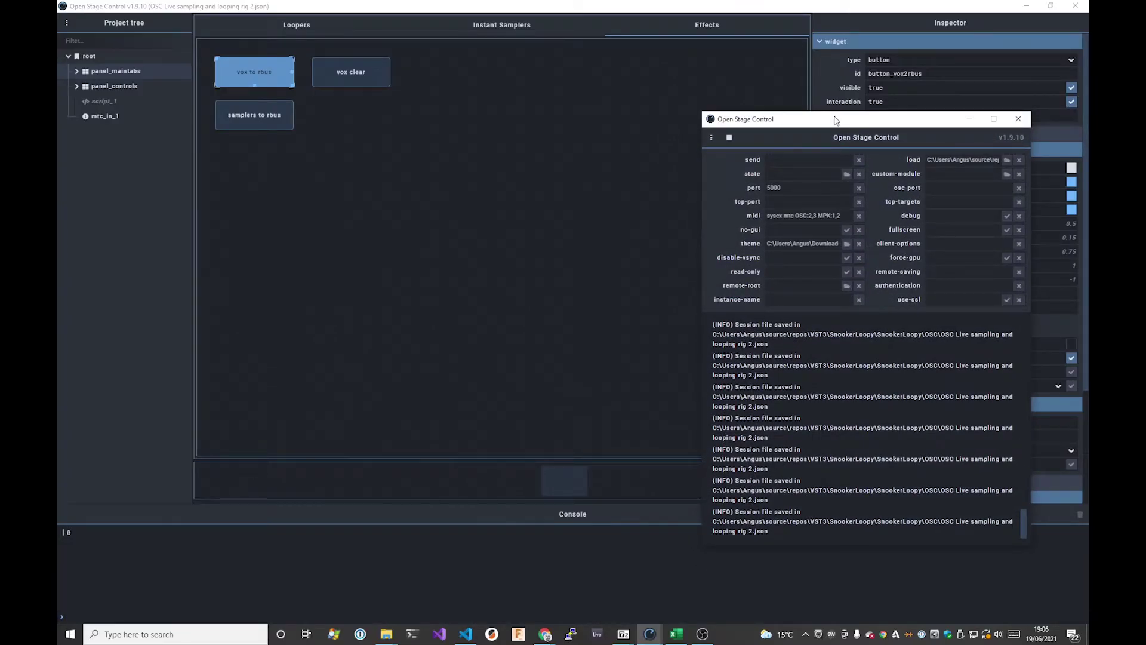
Save the session and stop the server from the Open Stage Control launcher window.
drag(836, 121, 608, 88)
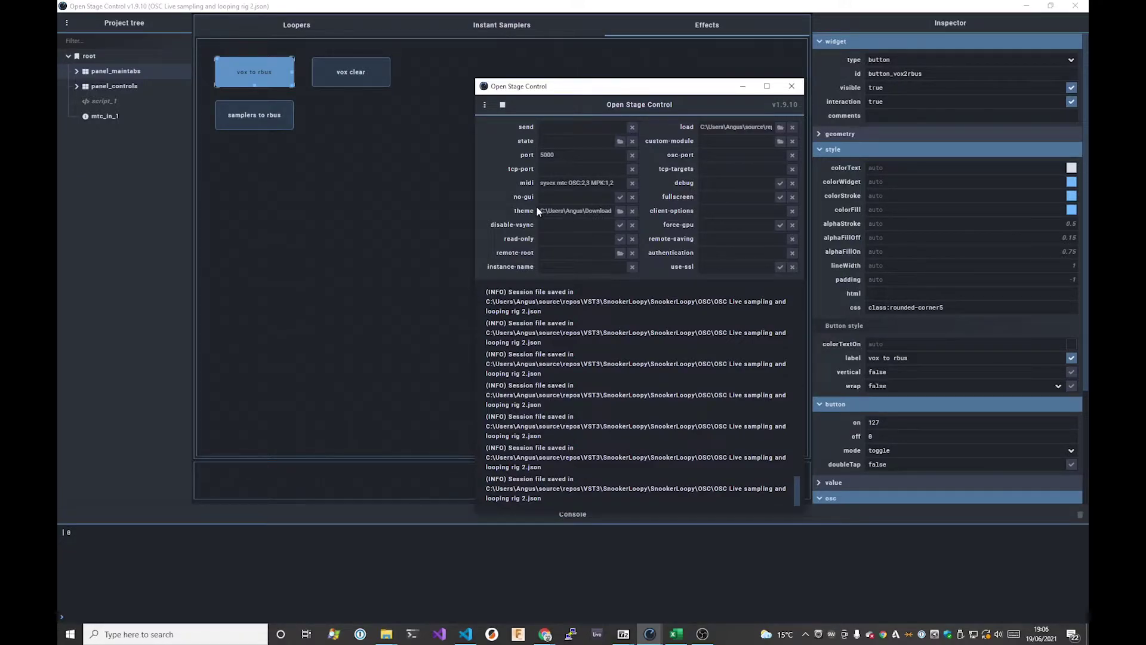
click(405, 235)
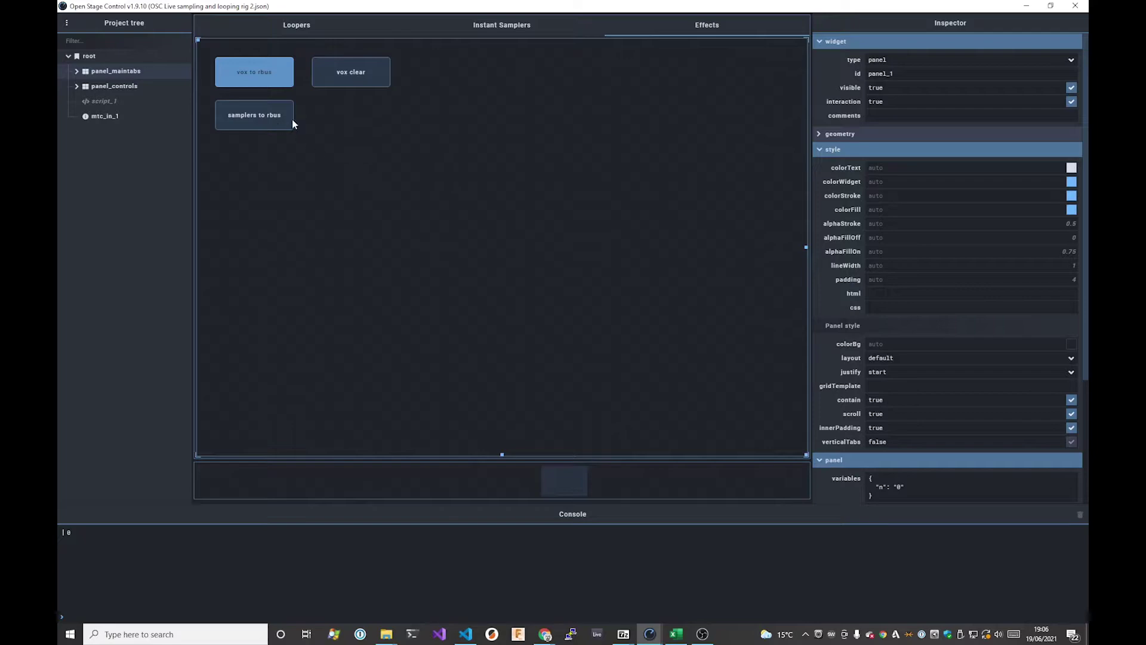
key(ctrl+s)
key(alt+Tab)
key(alt+z)
key(alt+z)
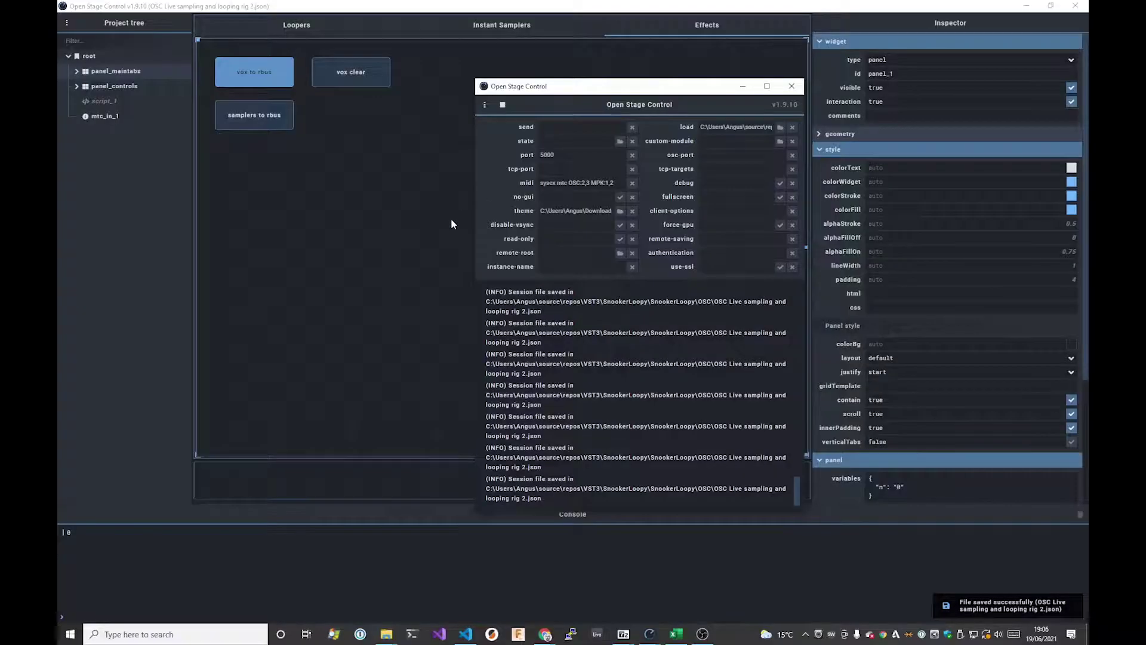
click(503, 106)
Set the launcher's theme to test.css from the resources\app\assets\custom folder of open-stage-control-1.9.10-win32-x64.
click(620, 211)
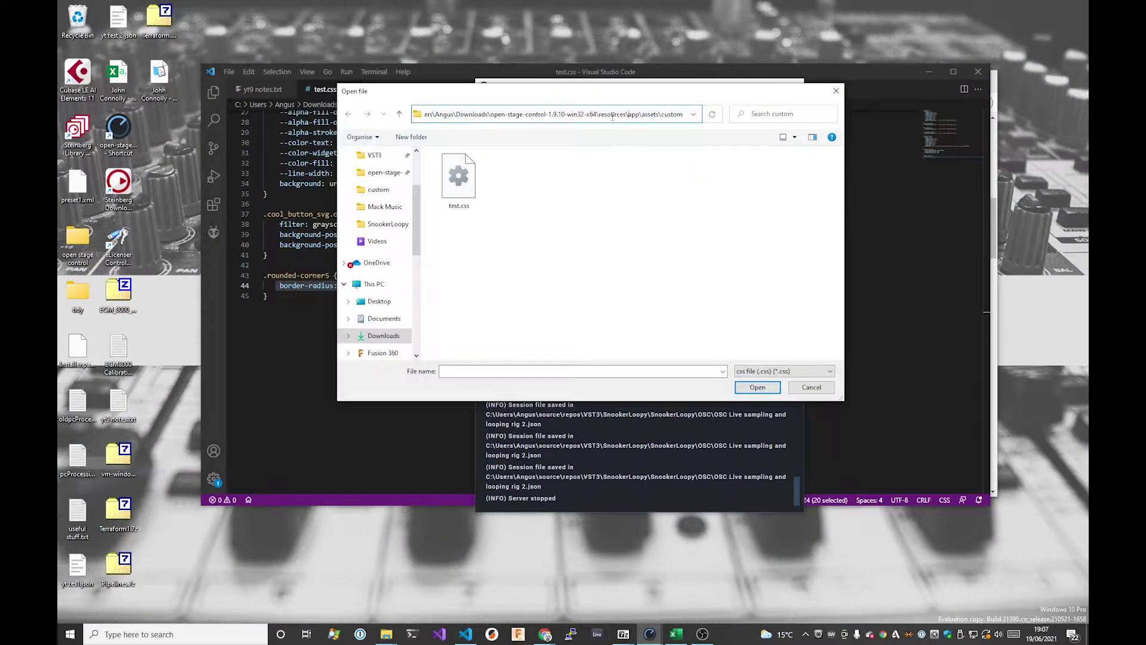
key(shift+End)
key(BackSpace)
key(Return)
double_click(474, 186)
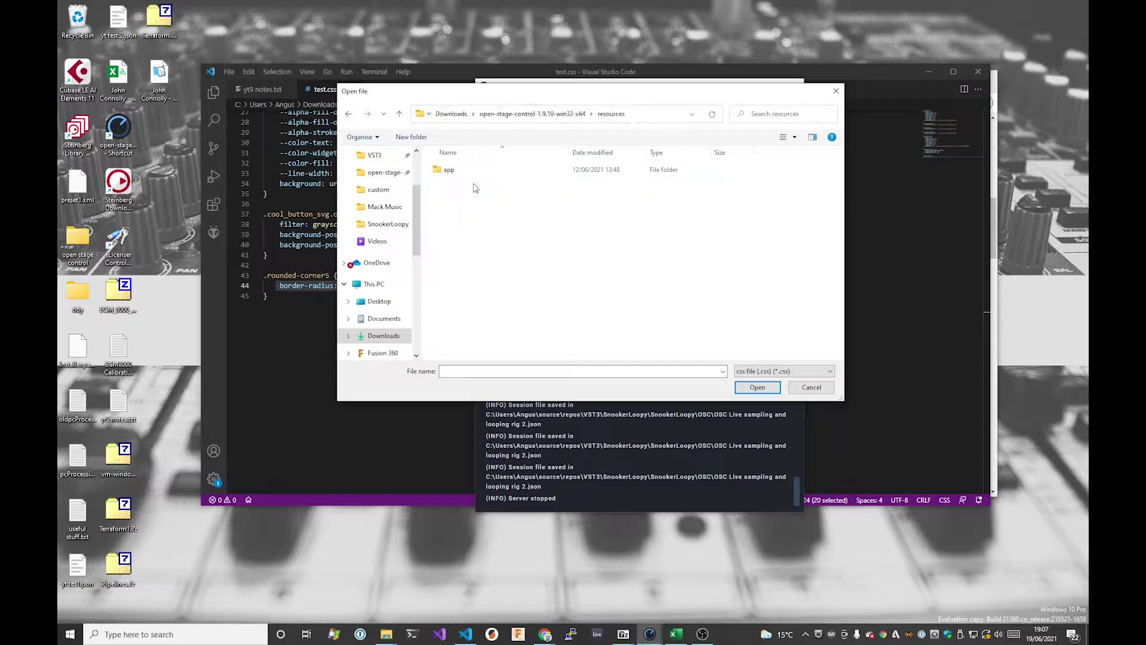
double_click(472, 172)
double_click(477, 171)
double_click(476, 173)
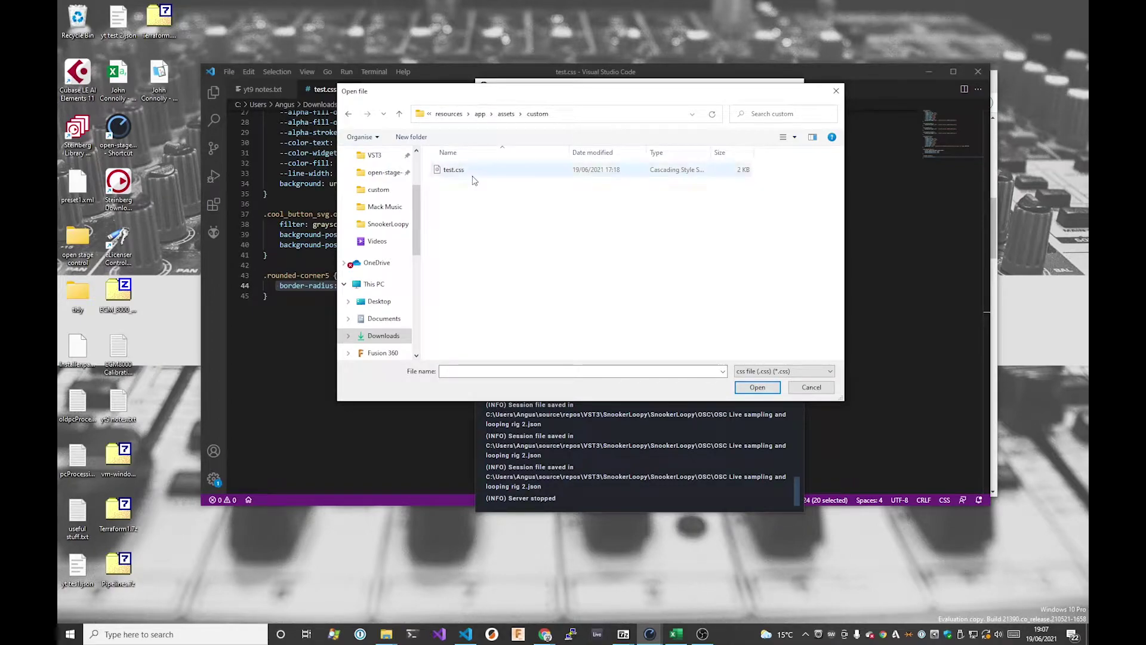
click(475, 172)
double_click(475, 172)
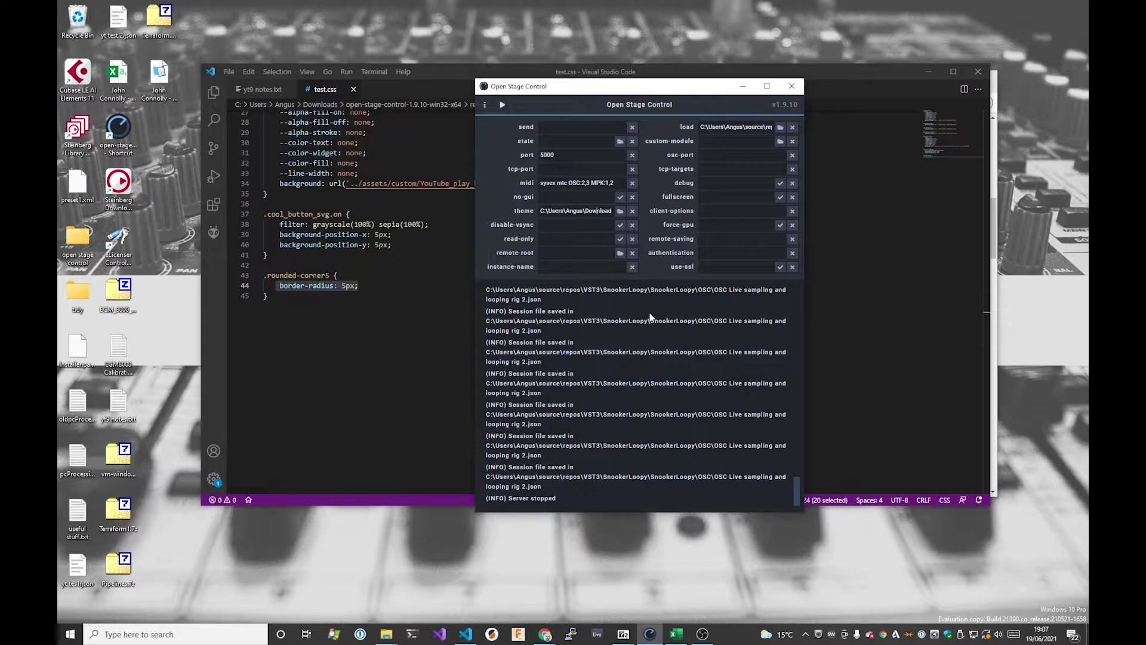
Start the server again, show the Effects tab and enable the editor.
click(502, 106)
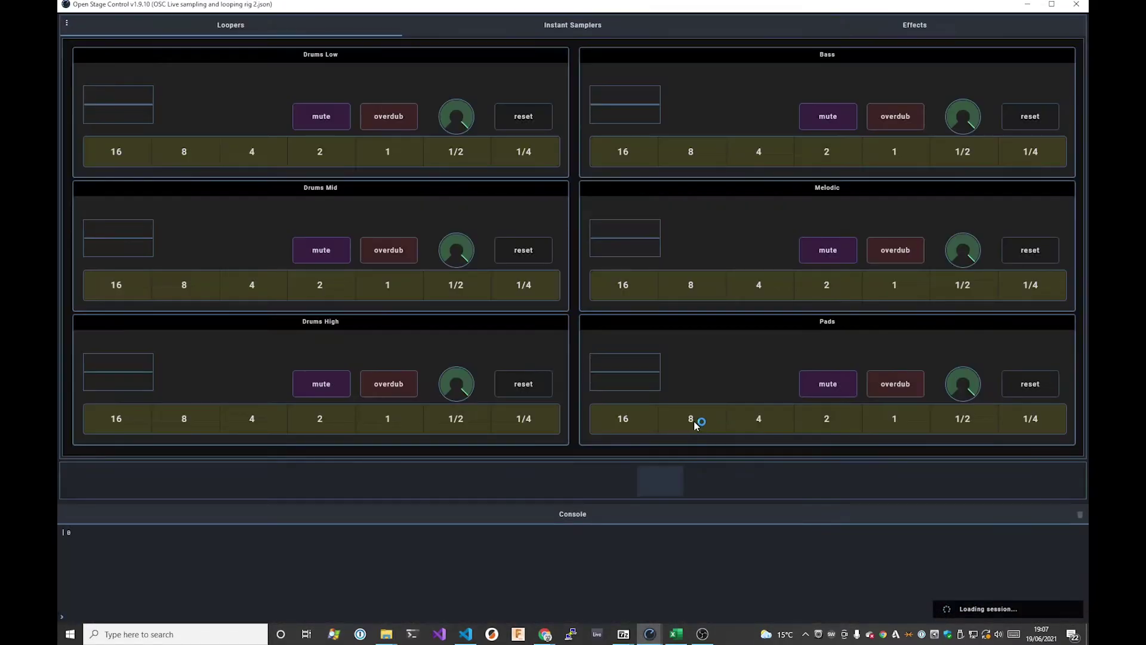
click(952, 34)
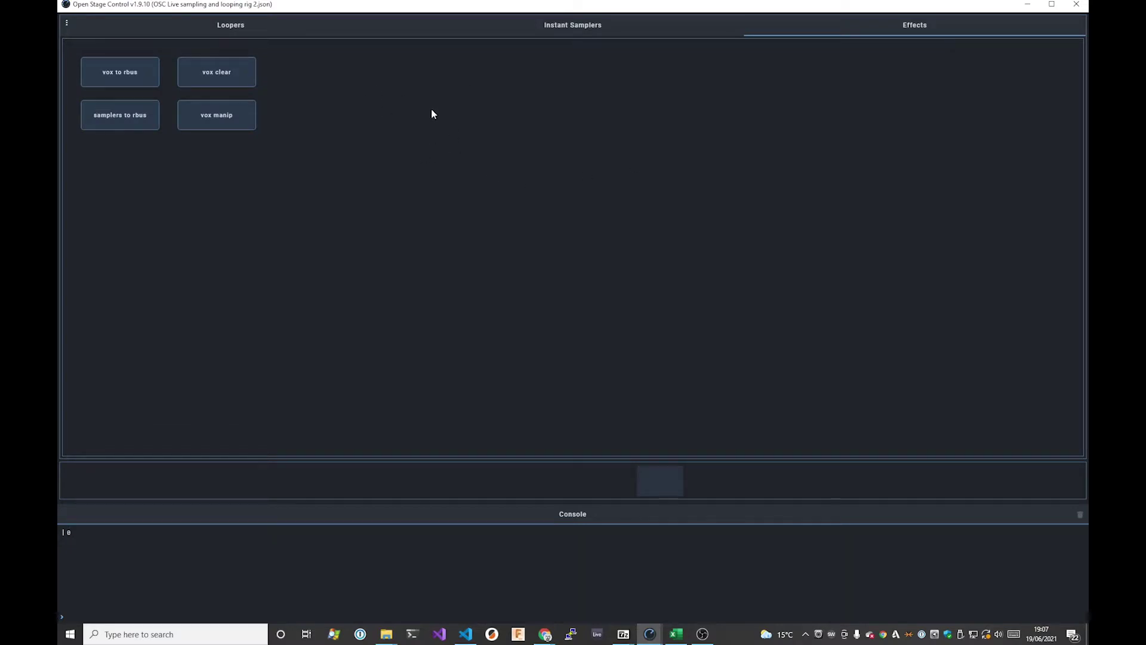
key(ctrl+e)
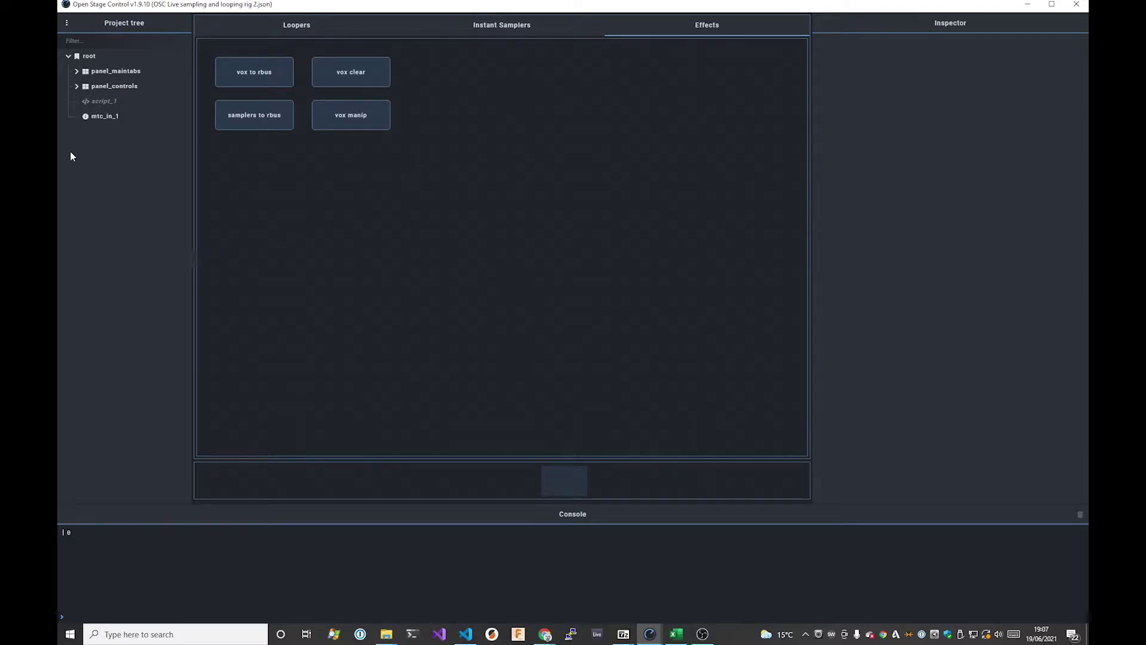
Expand panel_maintabs down to panel_1 under tab_effects and inspect the hidden widgets button_7 and button_6.
click(77, 71)
click(85, 116)
click(94, 131)
click(134, 236)
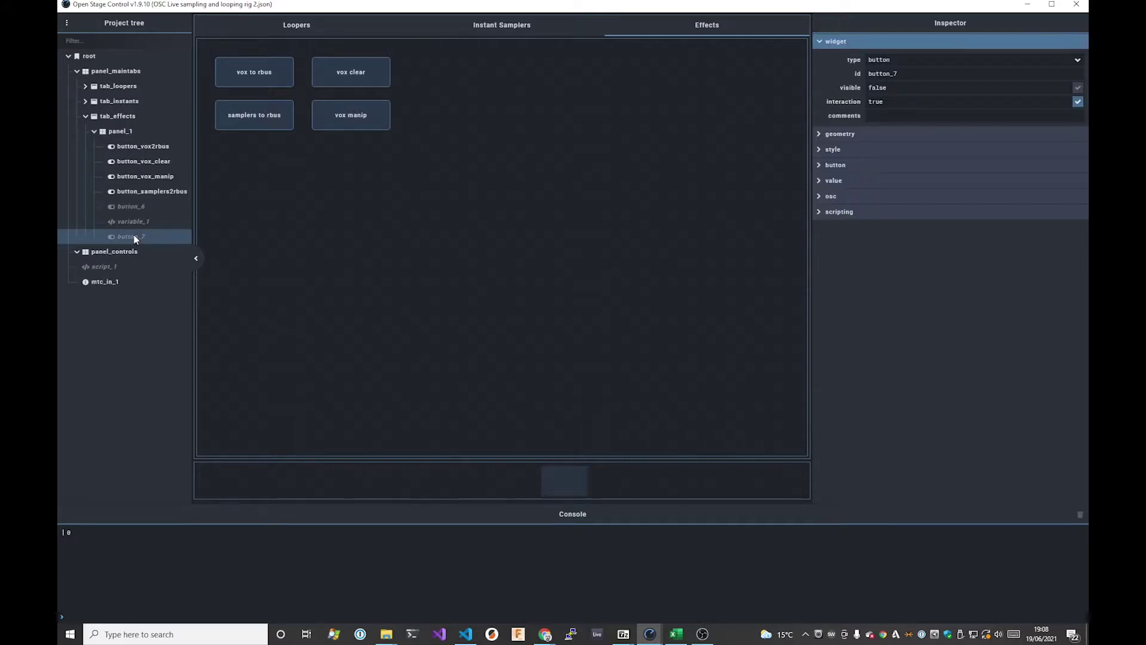
click(141, 209)
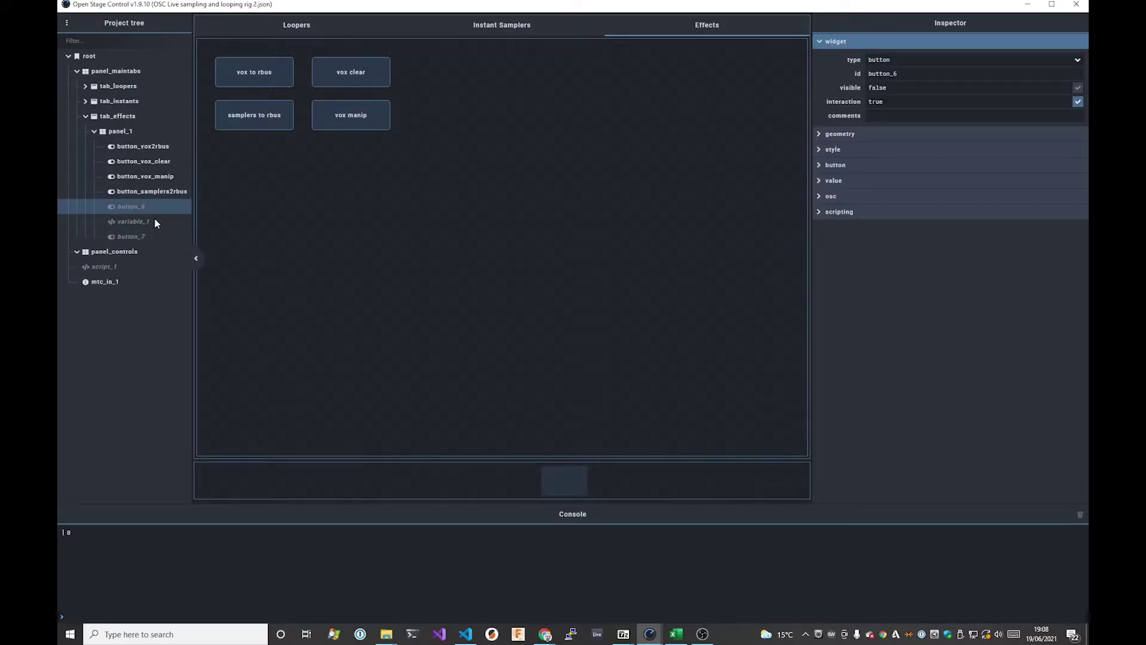
Make button_6 visible to show its custom styling and hide it again.
click(1078, 87)
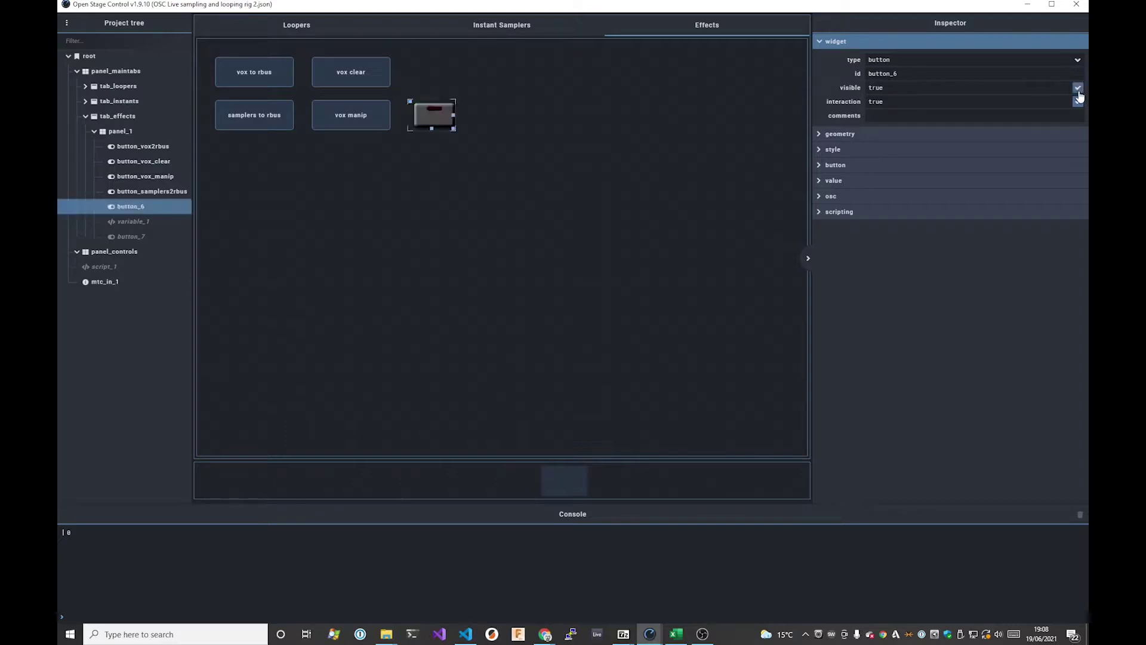
click(510, 164)
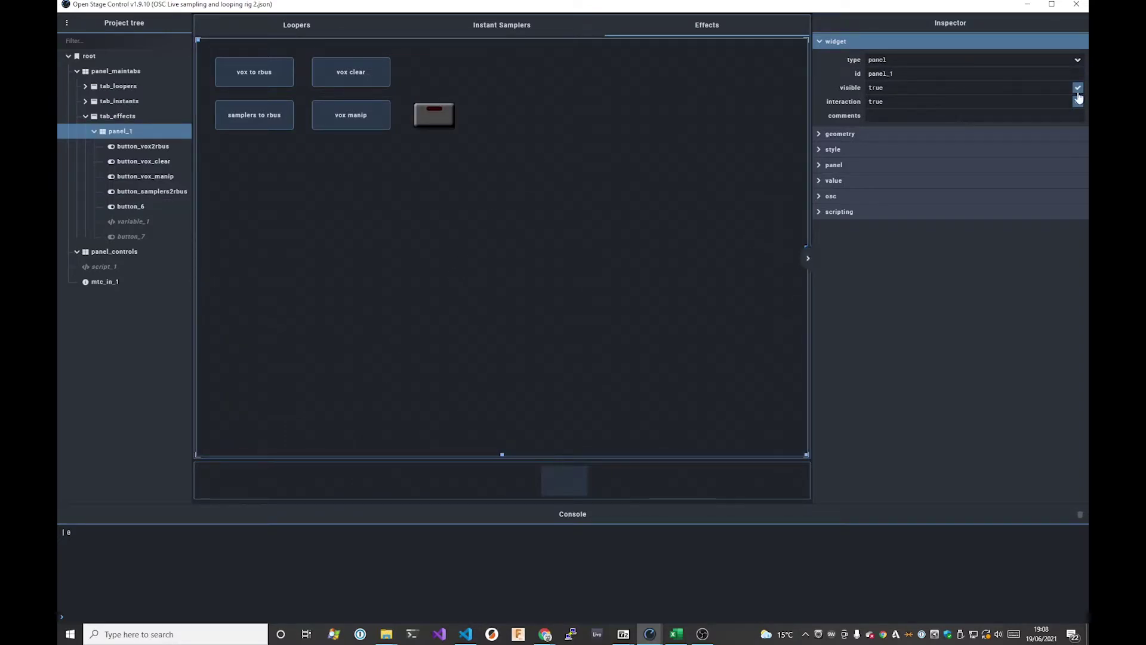
click(148, 208)
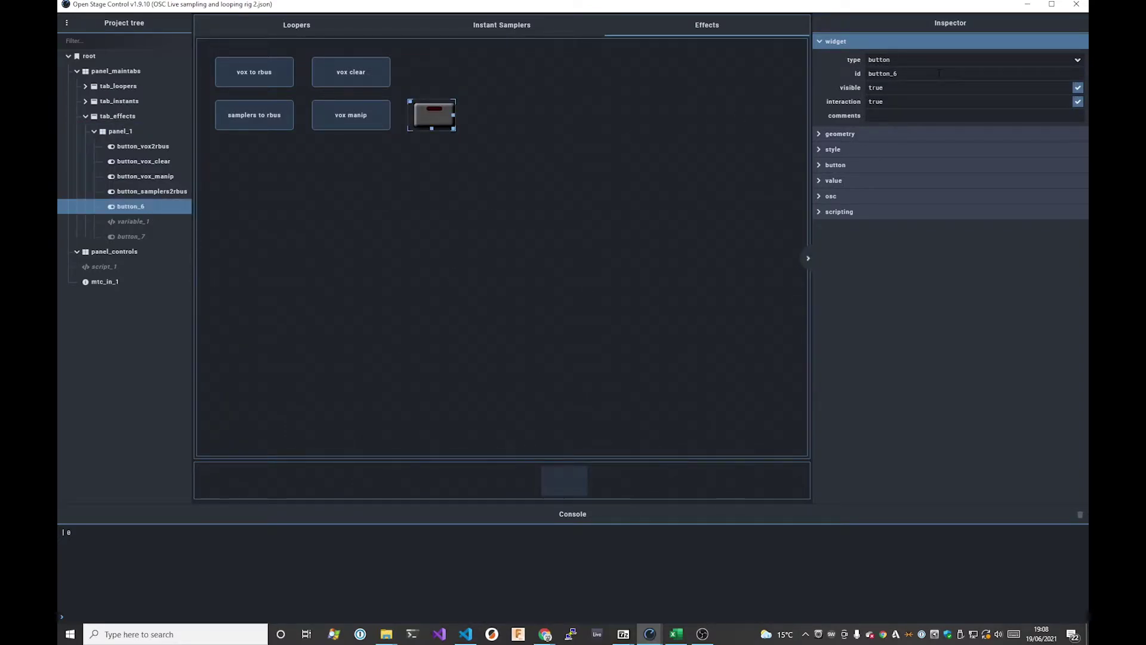
click(1078, 88)
Show the style properties of the vox to rbus button and locate the .rounded-corner5 rule in test.css in Visual Studio Code.
click(266, 77)
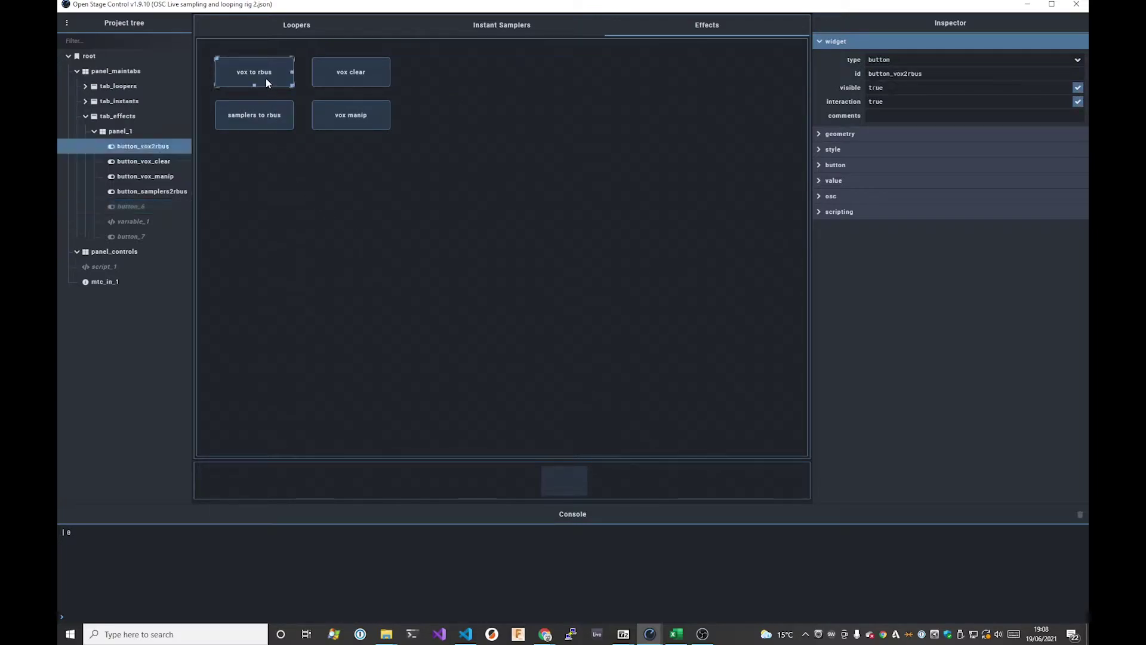
click(834, 150)
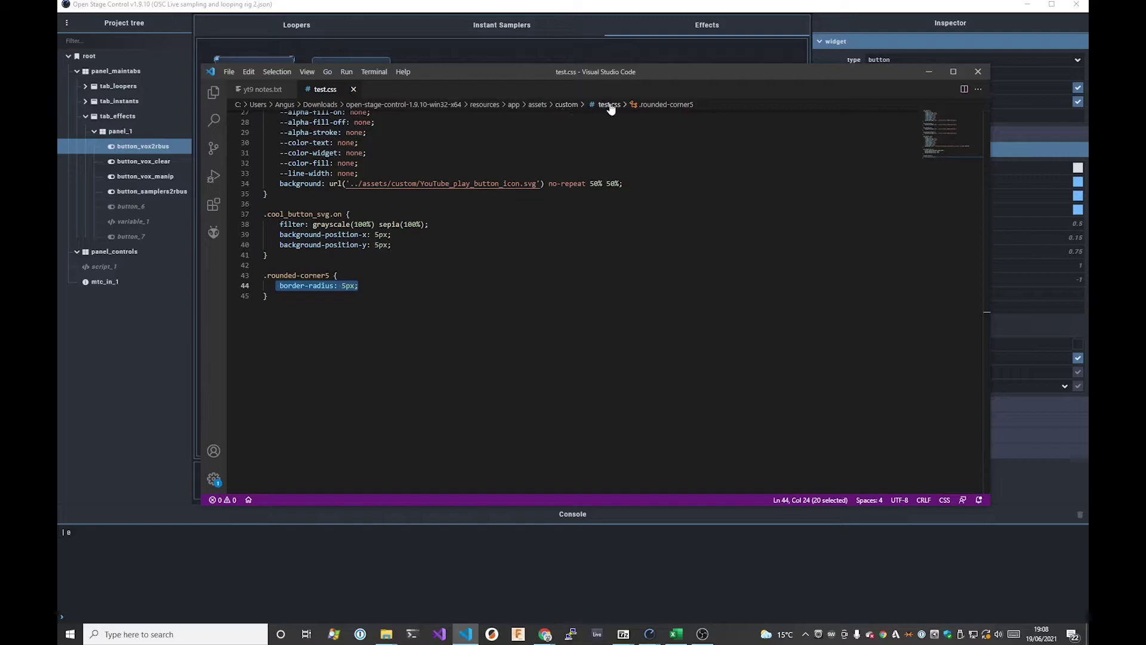
scroll(597, 299, down, 4)
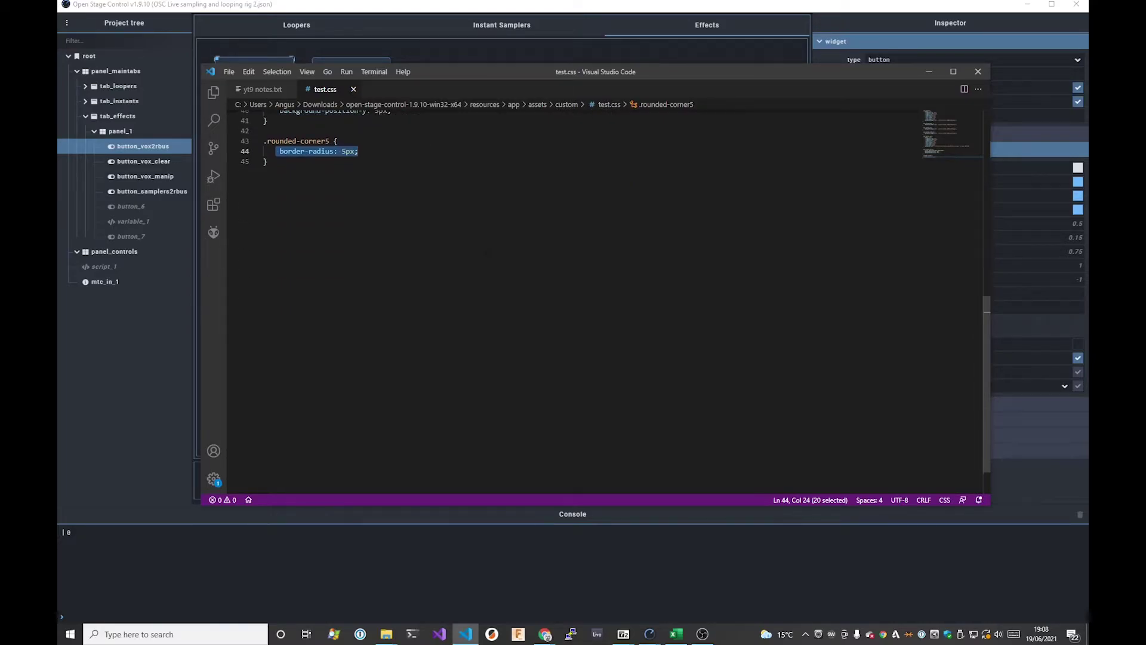
scroll(597, 299, up, 3)
scroll(597, 299, down, 3)
scroll(597, 298, up, 1)
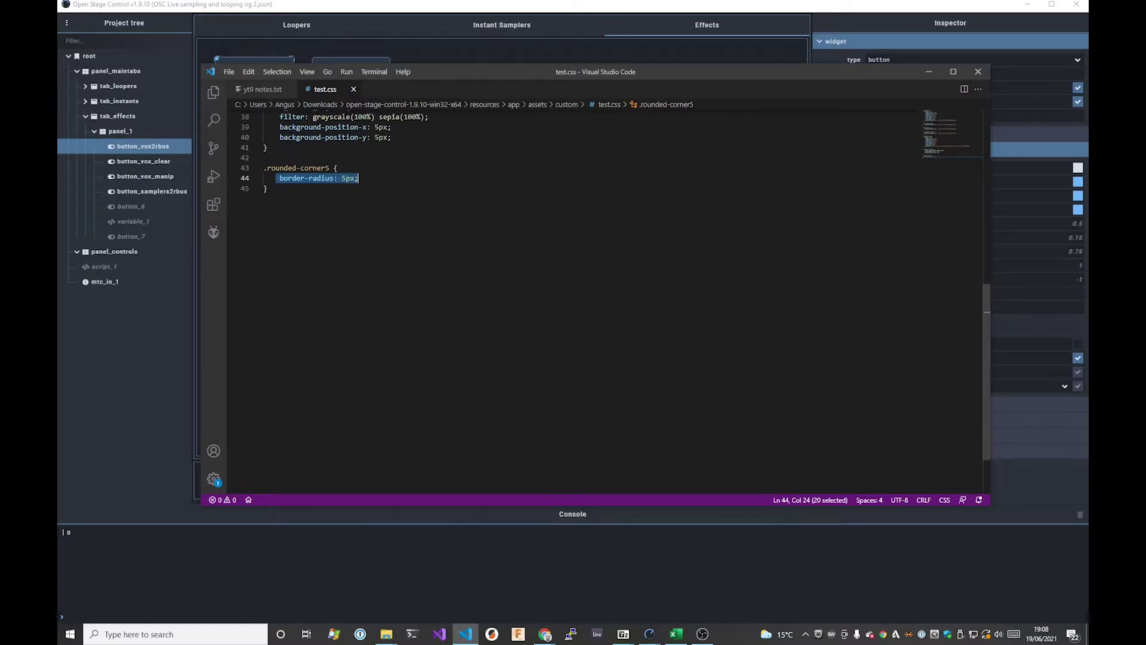
mouse_move(308, 178)
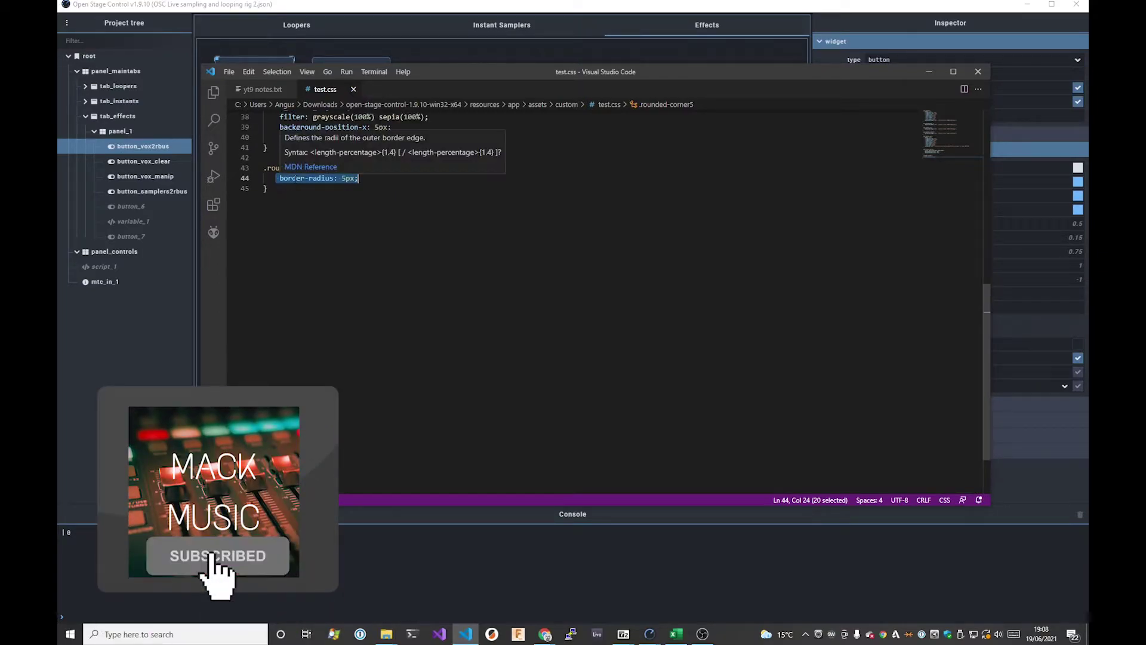
Examine the .rounded-corner5 class name and its border-radius declaration in test.css.
click(267, 188)
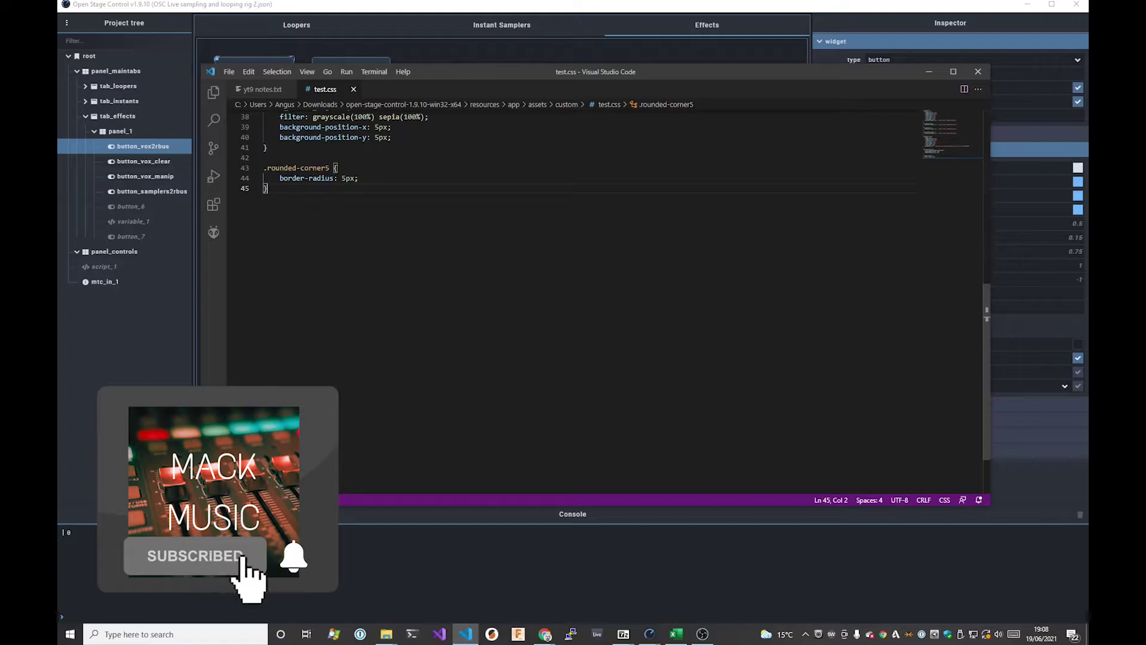
key(Up)
key(Up)
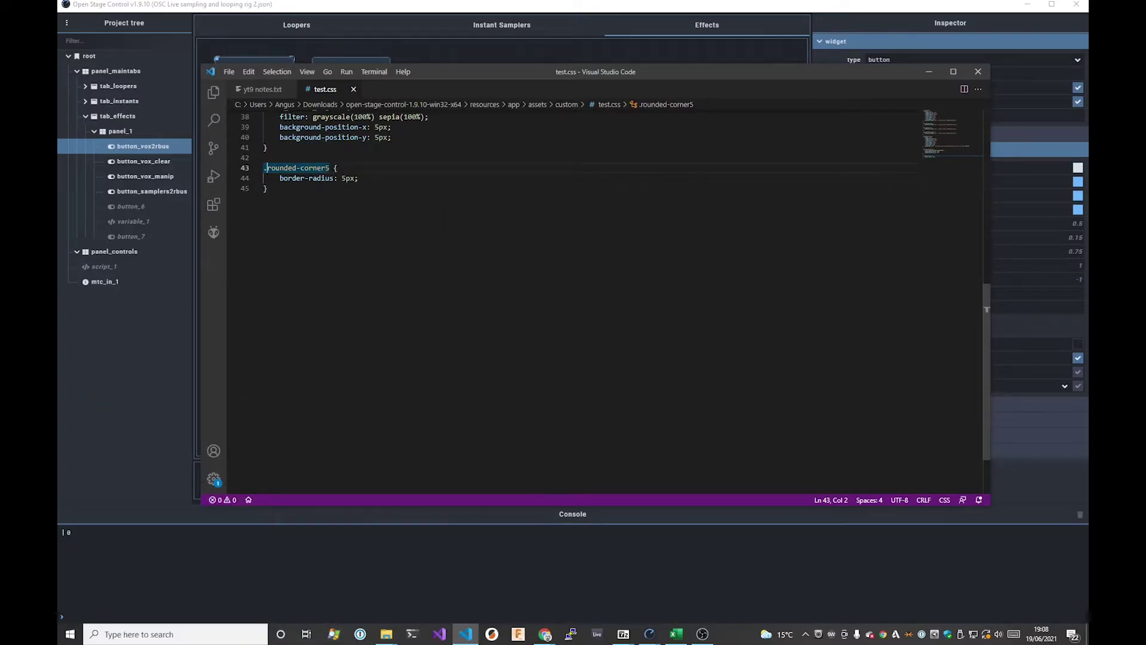
key(ctrl+shift+Right)
key(ctrl+shift+Right)
key(Down)
key(Home)
key(Home)
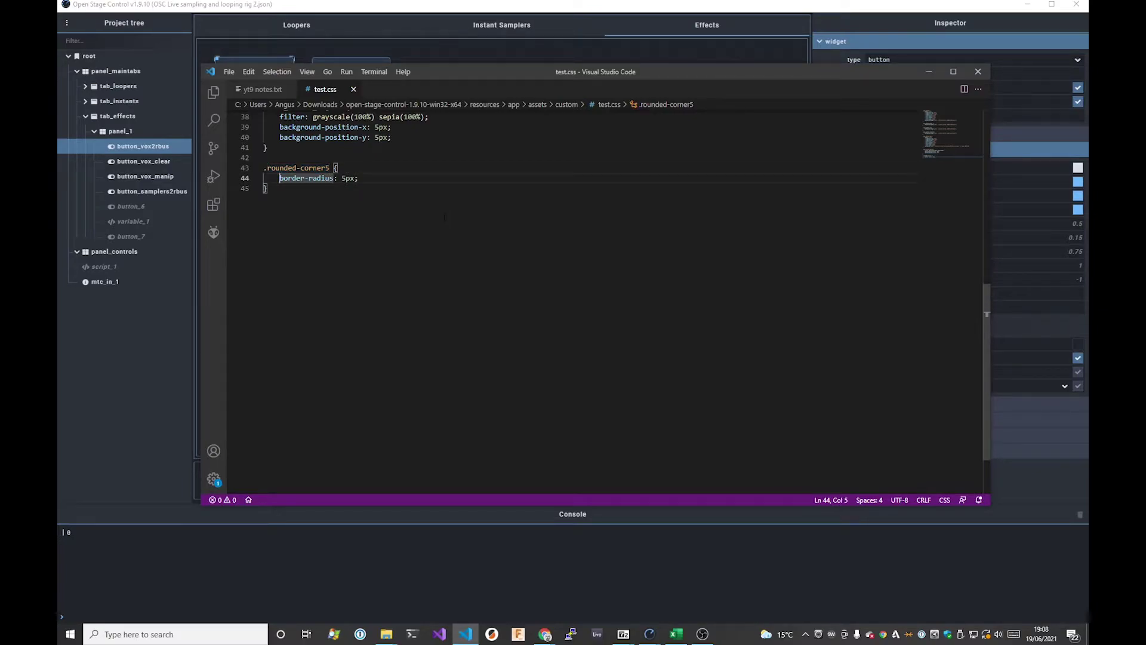
key(shift+Down)
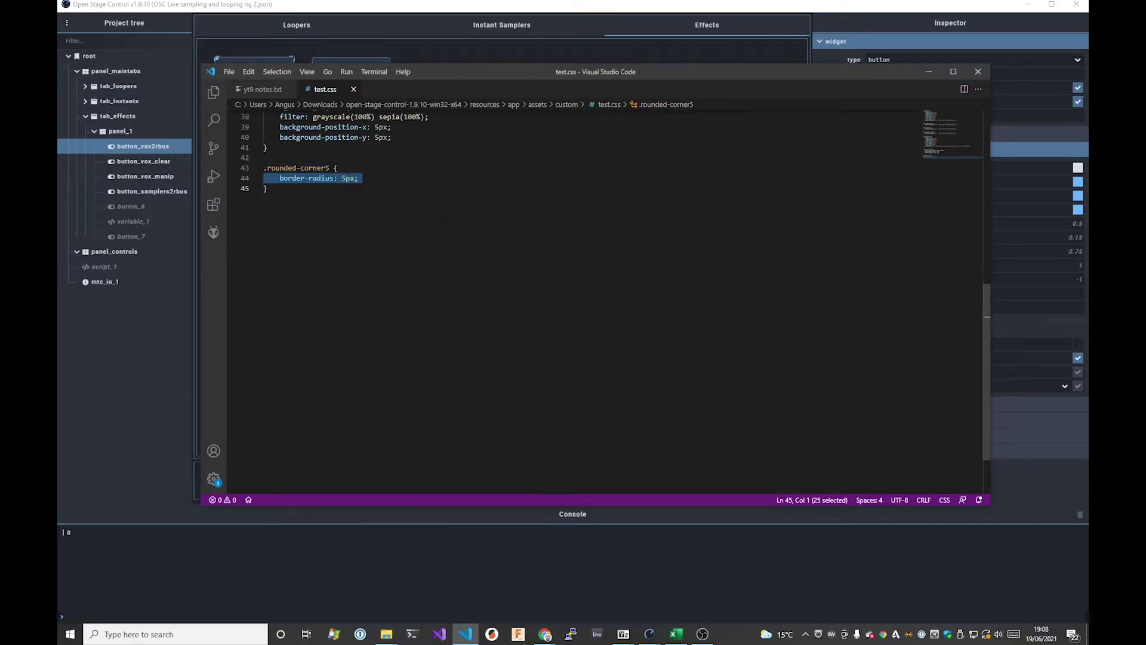
key(End)
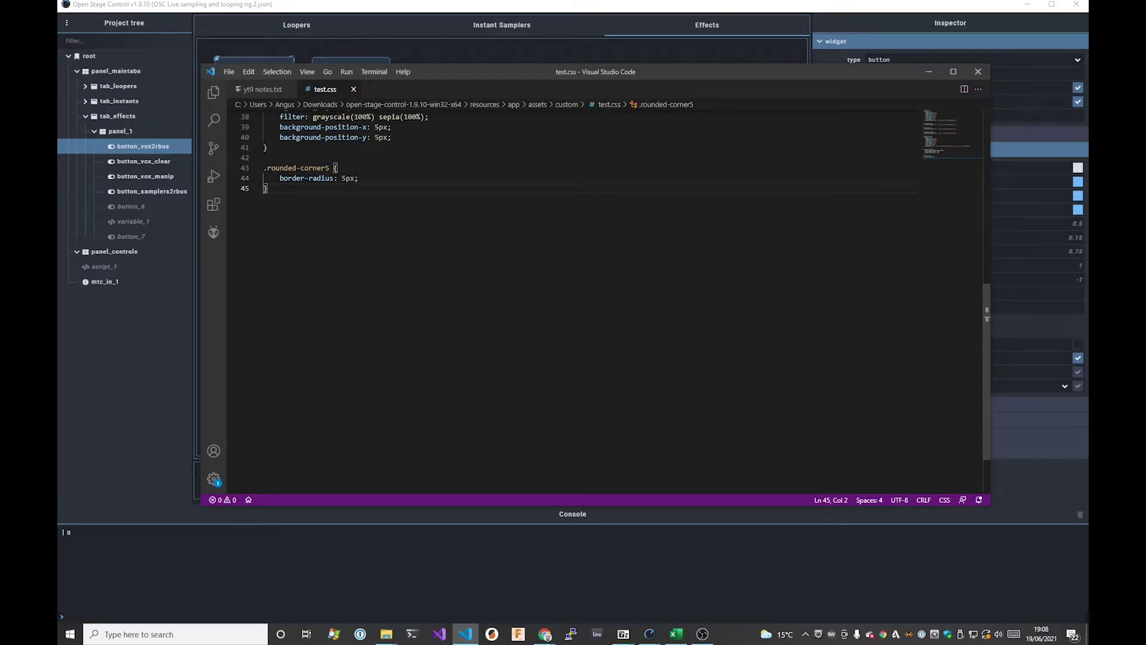
Duplicate the whole .rounded-corner5 rule below itself in test.css, leaving a blank line between the two rules.
key(Up)
key(Up)
key(Home)
key(shift+Down)
key(shift+Down)
key(shift+End)
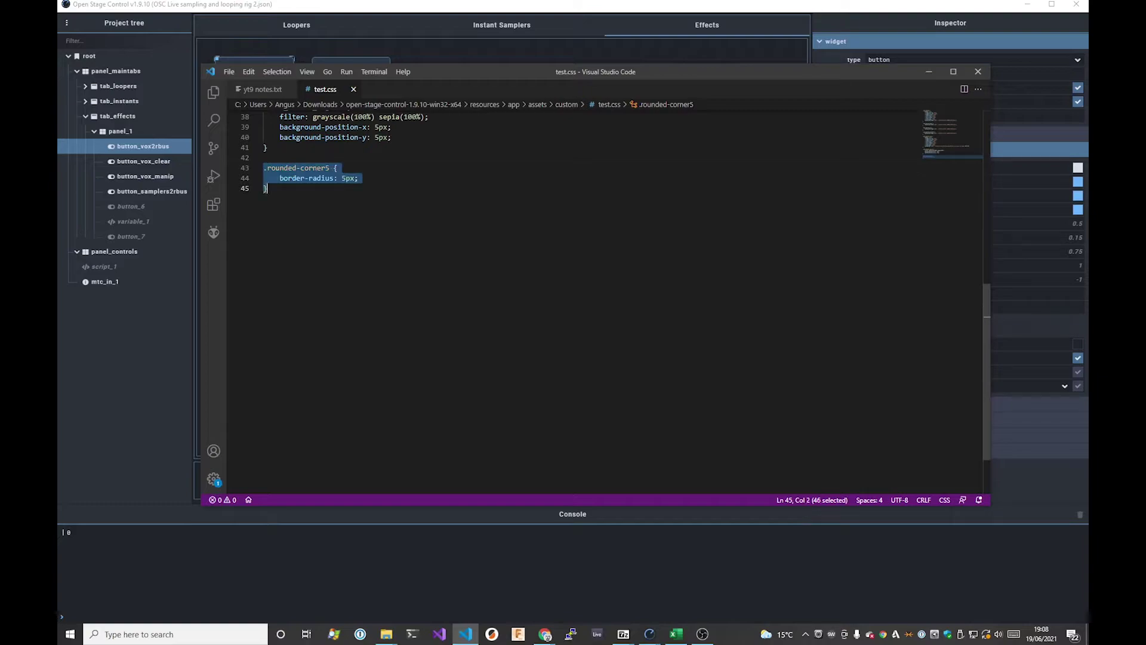
key(ctrl+c)
key(Right)
key(Return)
key(Return)
key(ctrl+v)
Rename the copied rule to .rounded-corner12, set its border-radius to 12px and save test.css.
key(Up)
key(Up)
key(End)
key(Left)
key(Left)
key(BackSpace)
text(2)
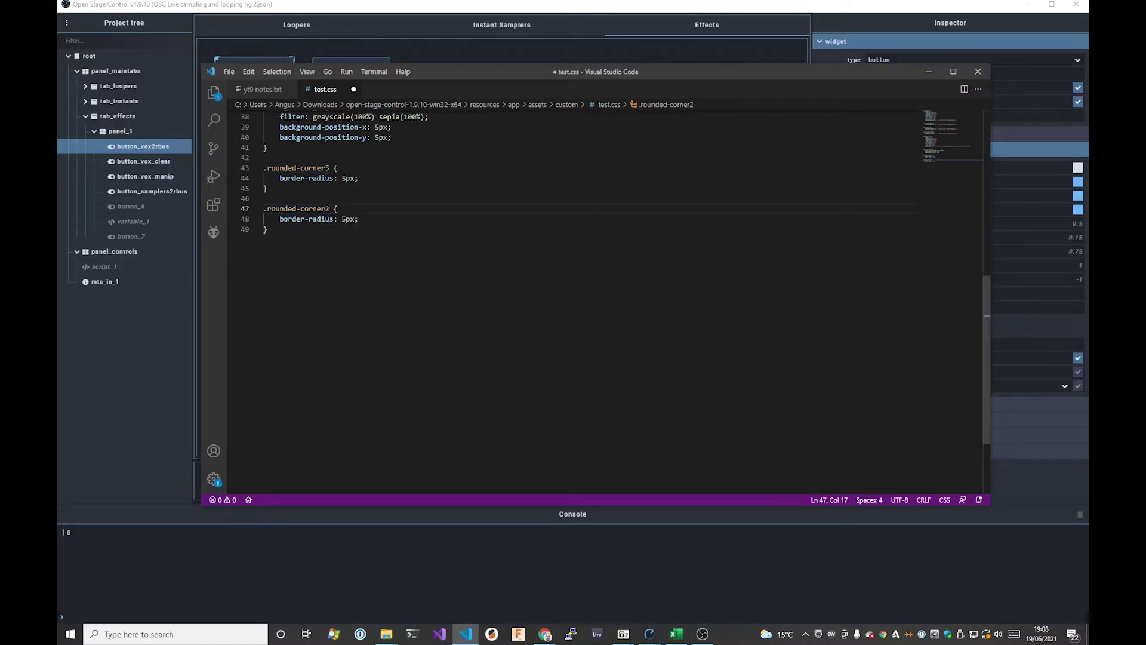
key(BackSpace)
text(12)
key(Down)
key(Right)
key(Right)
key(Delete)
text(12)
key(ctrl+s)
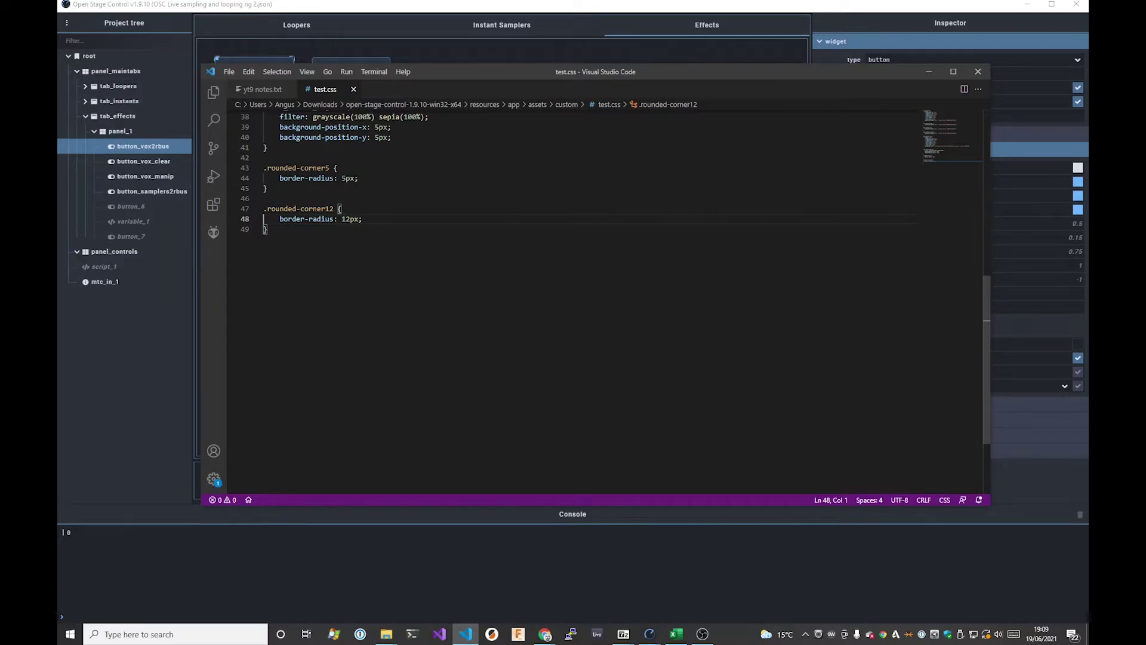
Compare the .rounded-corner12 rule with the .rounded-corner5 rule in test.css.
key(Up)
key(Right)
key(ctrl+shift+Right)
key(ctrl+shift+Right)
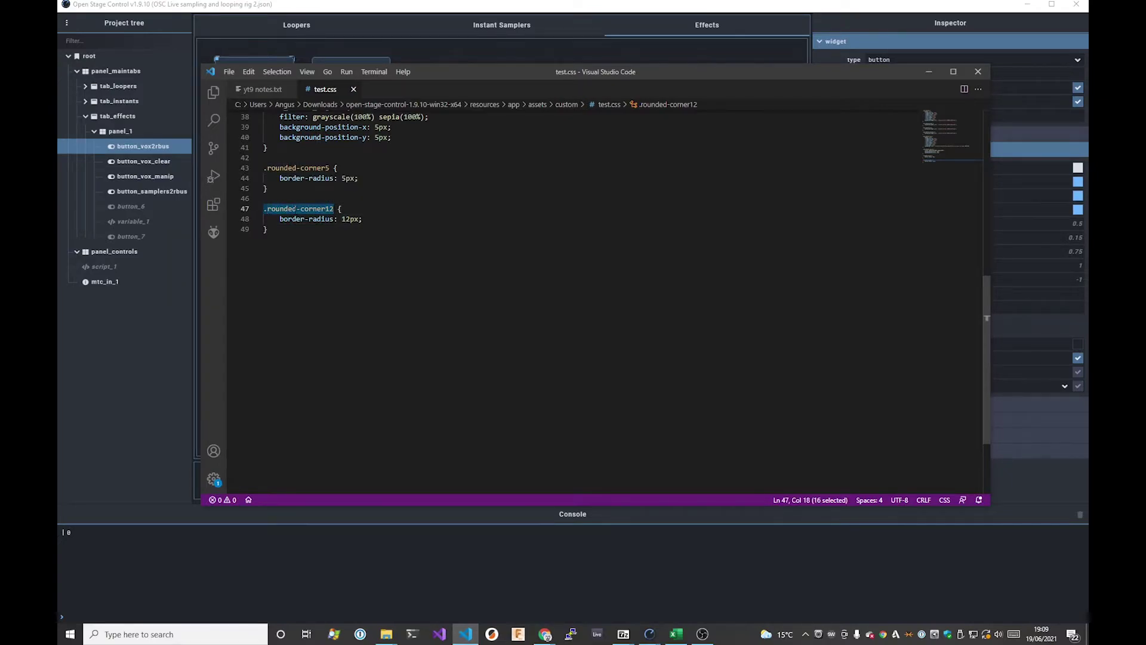
key(Down)
key(Down)
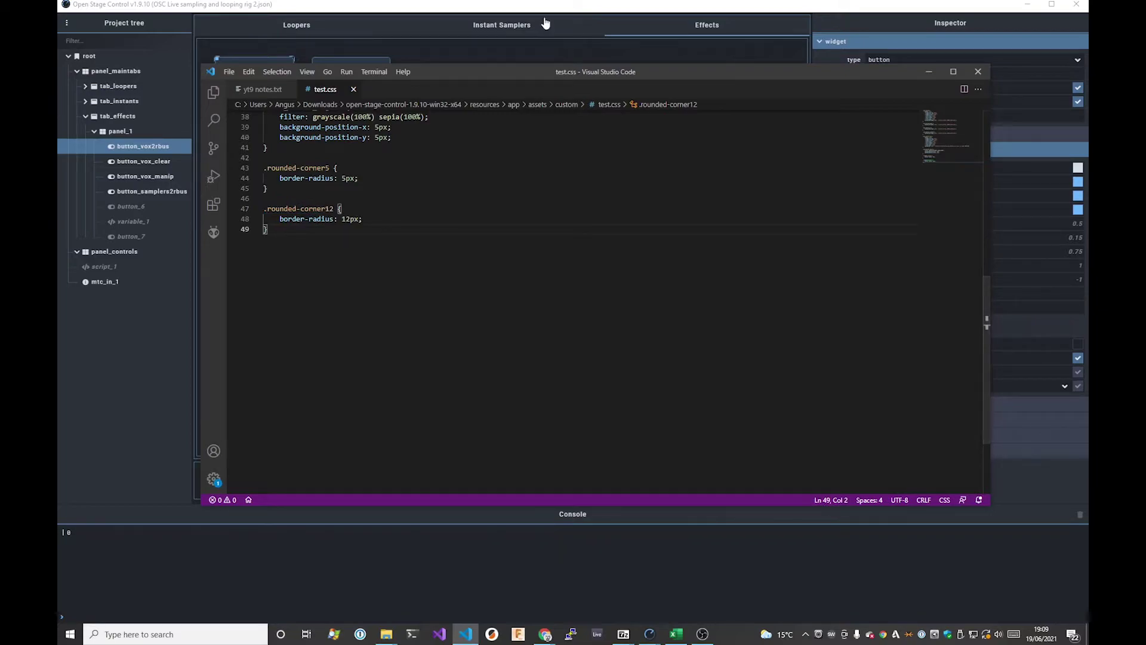
key(Up)
key(Up)
key(Up)
key(Up)
key(Up)
key(Up)
key(End)
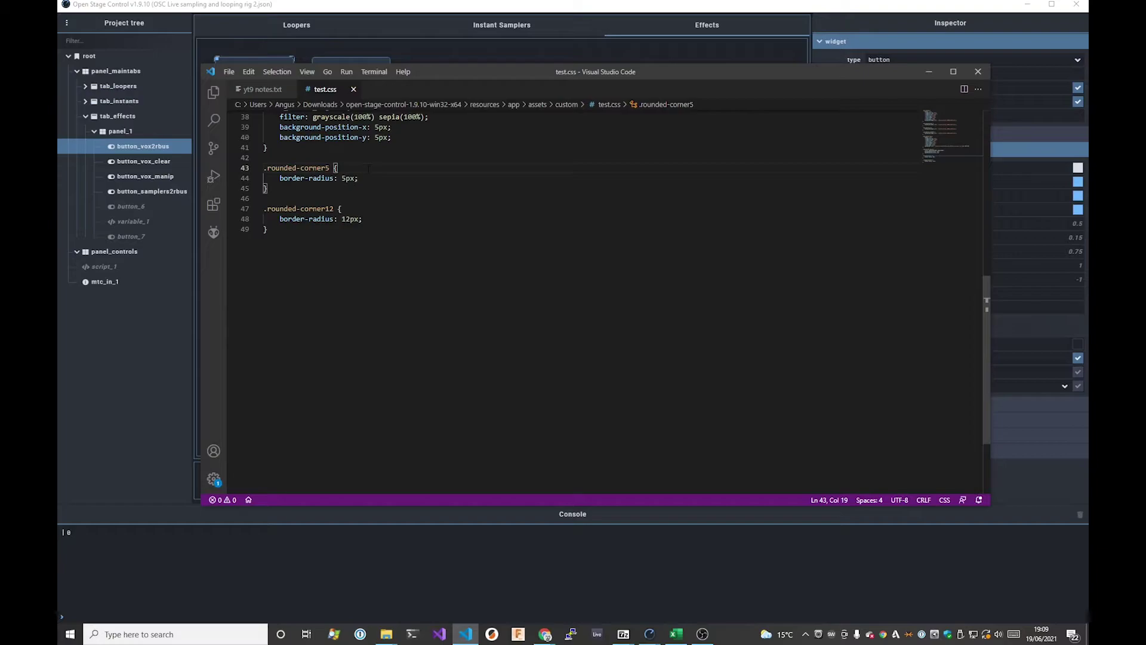
key(Down)
key(Down)
key(Down)
key(Down)
key(End)
Switch to Open Stage Control and set the vox to rbus button's css to class:rounded-corner12.
key(alt+Tab)
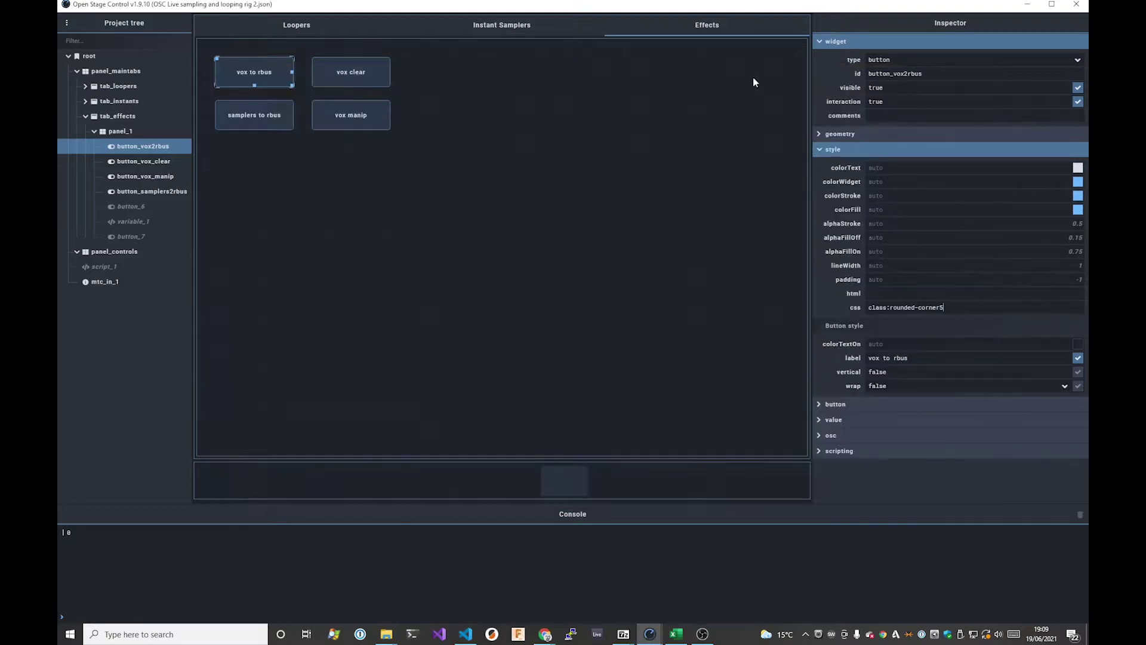
click(293, 92)
click(285, 86)
key(BackSpace)
text(12)
key(ctrl+s)
click(679, 320)
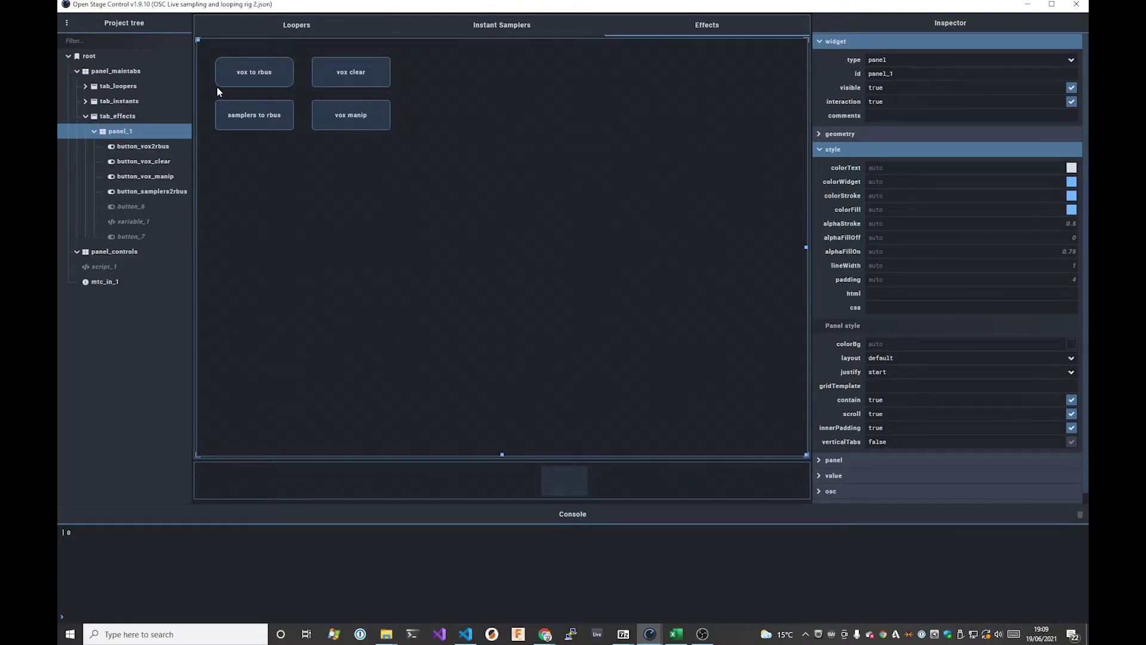
Compare the corners and css class of the vox to rbus button with those of the other effects buttons.
click(273, 82)
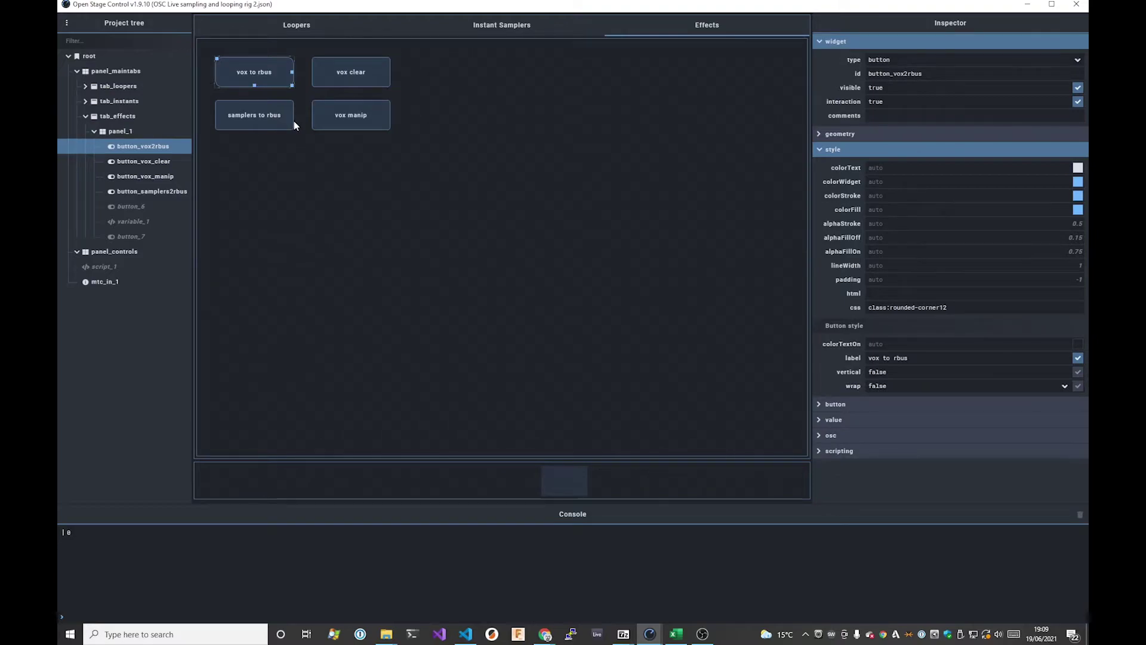
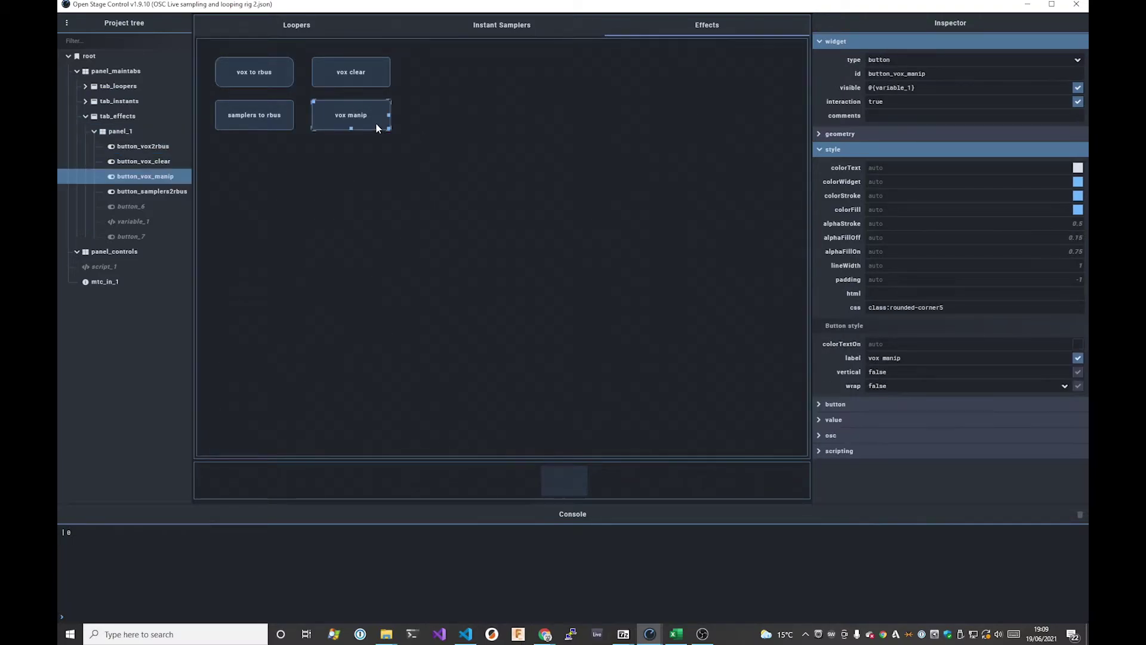
click(289, 126)
click(517, 177)
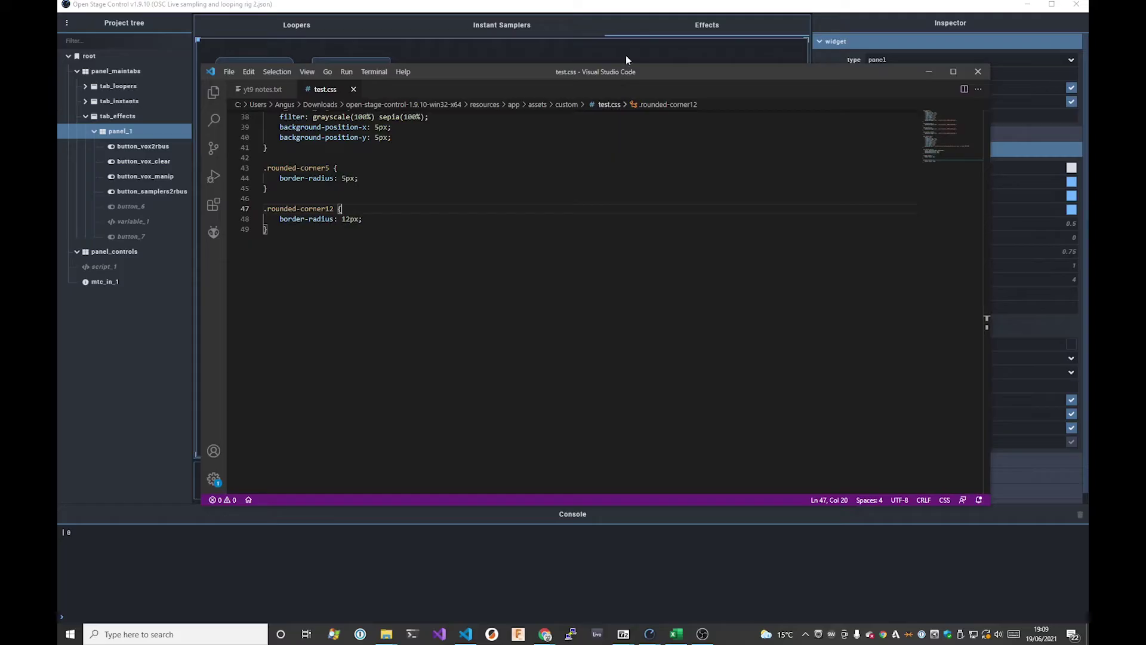
Place the test.css window beside the effects buttons, set the .rounded-corner5 border-radius to 15px and save.
drag(498, 65, 788, 38)
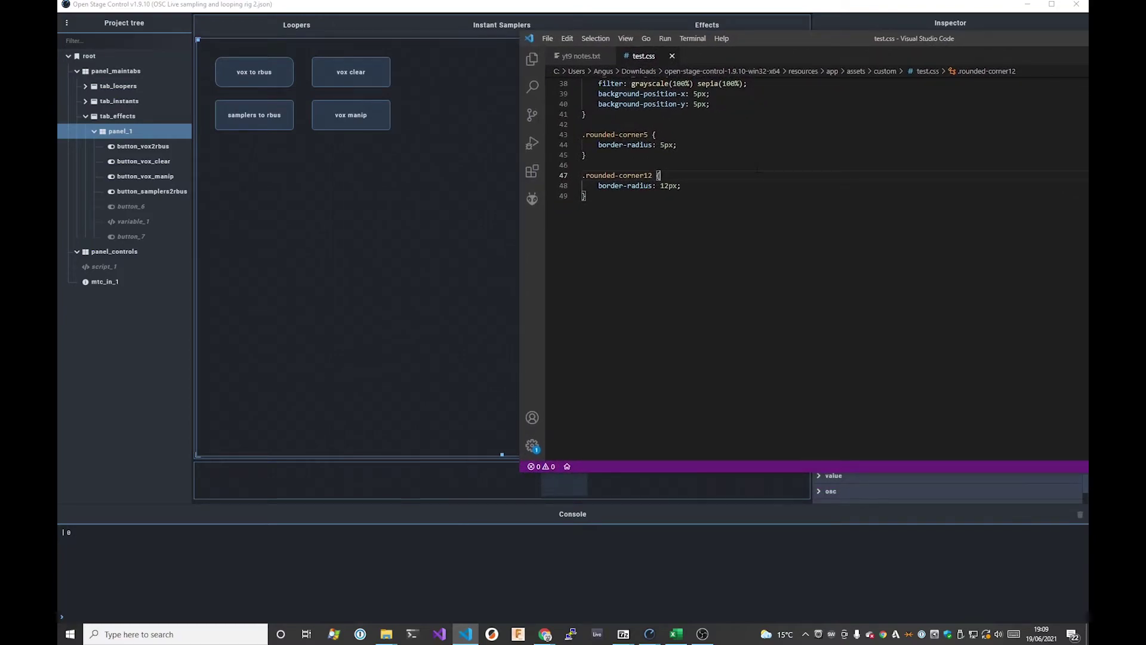
click(660, 145)
text(1)
key(ctrl+s)
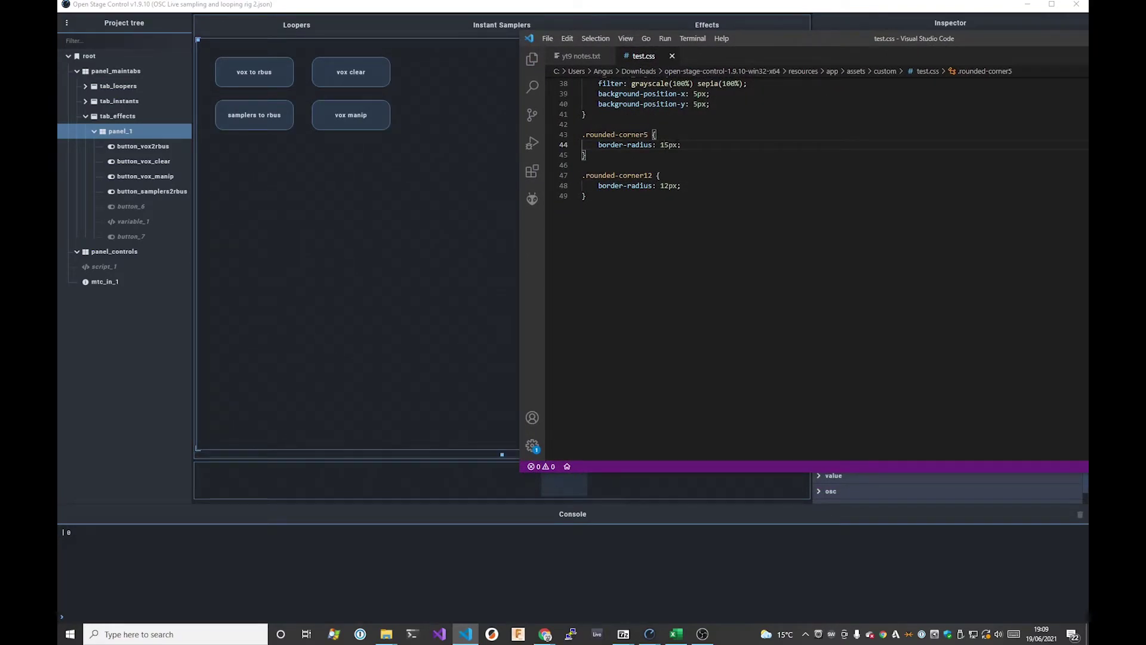
Restore the .rounded-corner5 border-radius to 5px in test.css.
click(692, 156)
click(660, 145)
key(Delete)
click(660, 144)
Read the viewer's questions on ternary operators and state-dependent buttons in yt9 notes.txt, moving the window to fit the text.
click(572, 55)
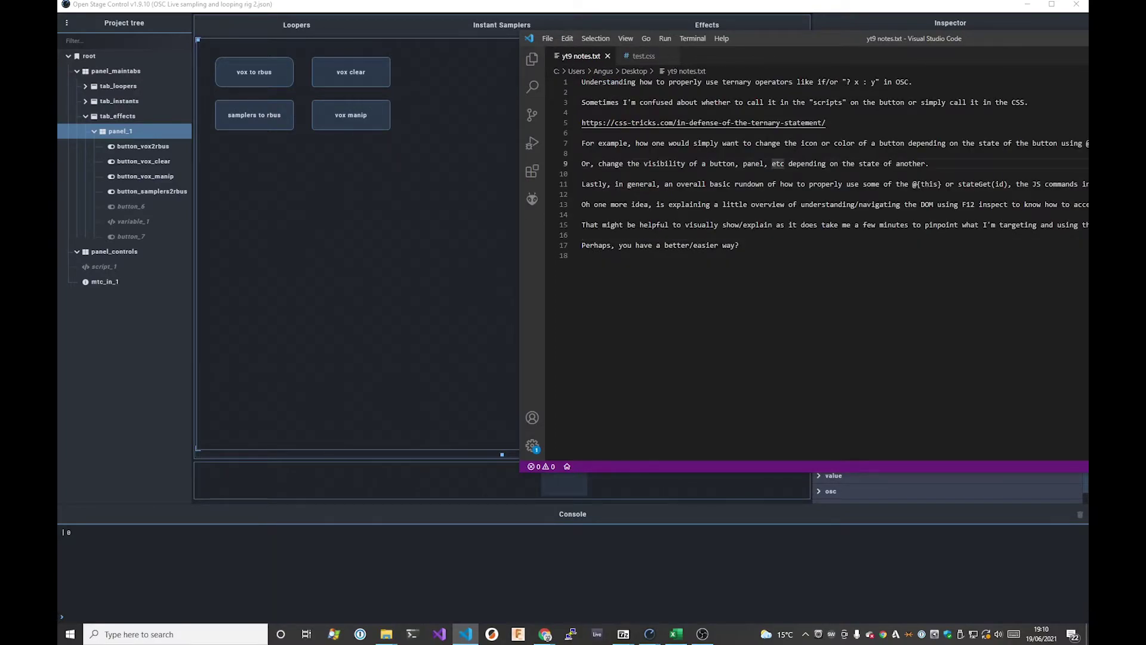
click(800, 102)
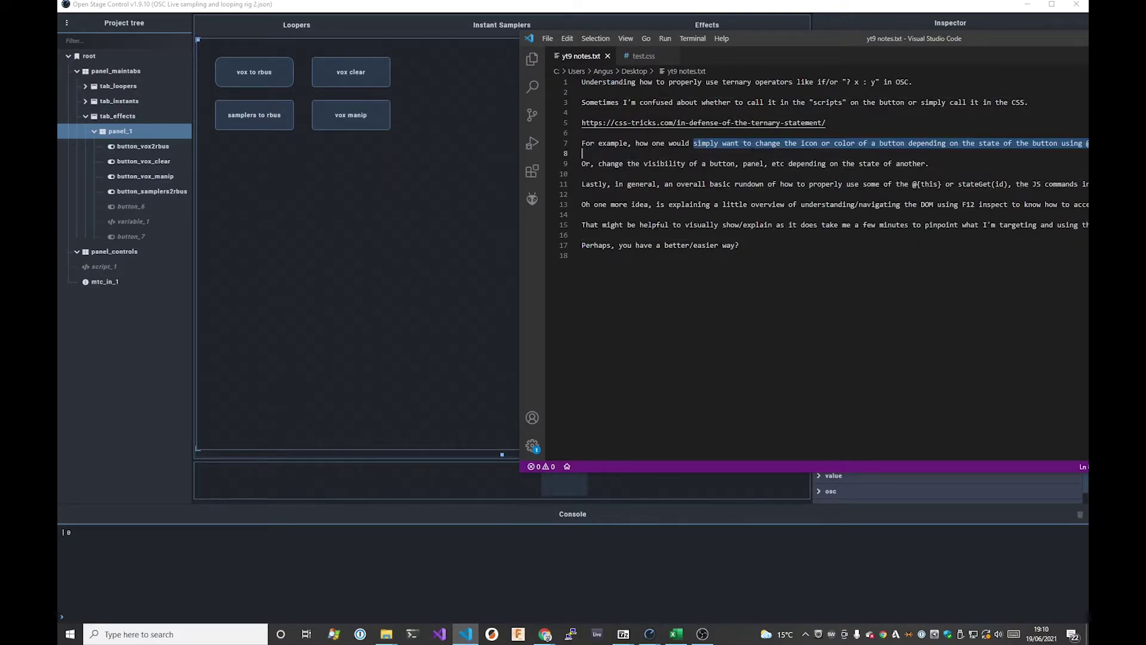
click(853, 144)
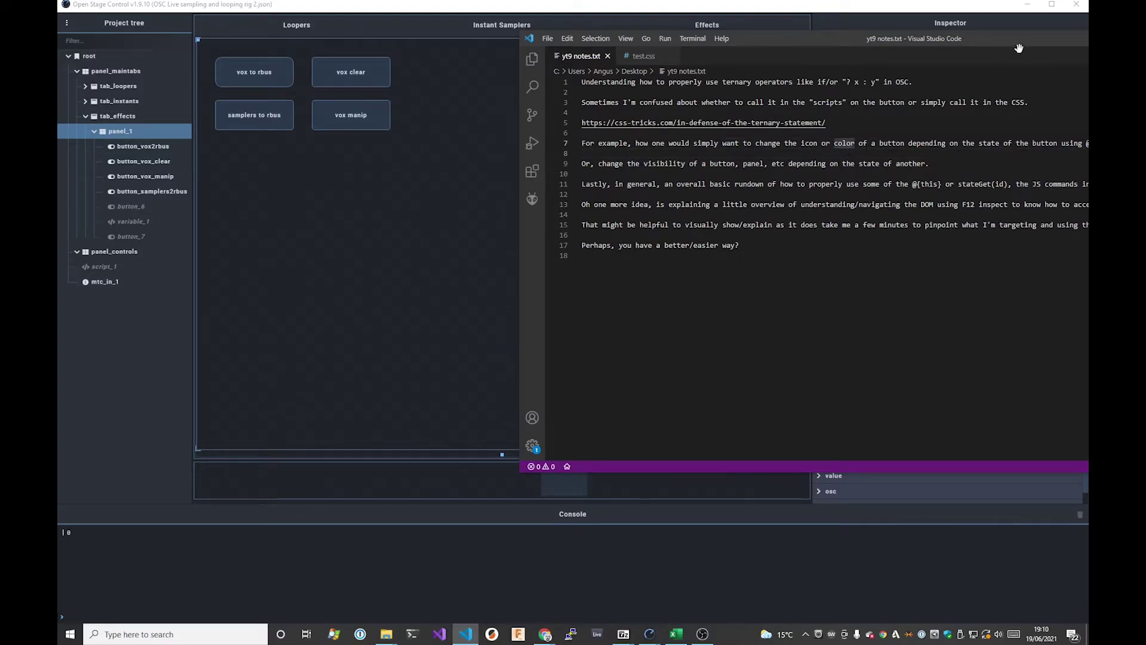
drag(1023, 41, 954, 64)
drag(980, 158, 1049, 159)
click(864, 179)
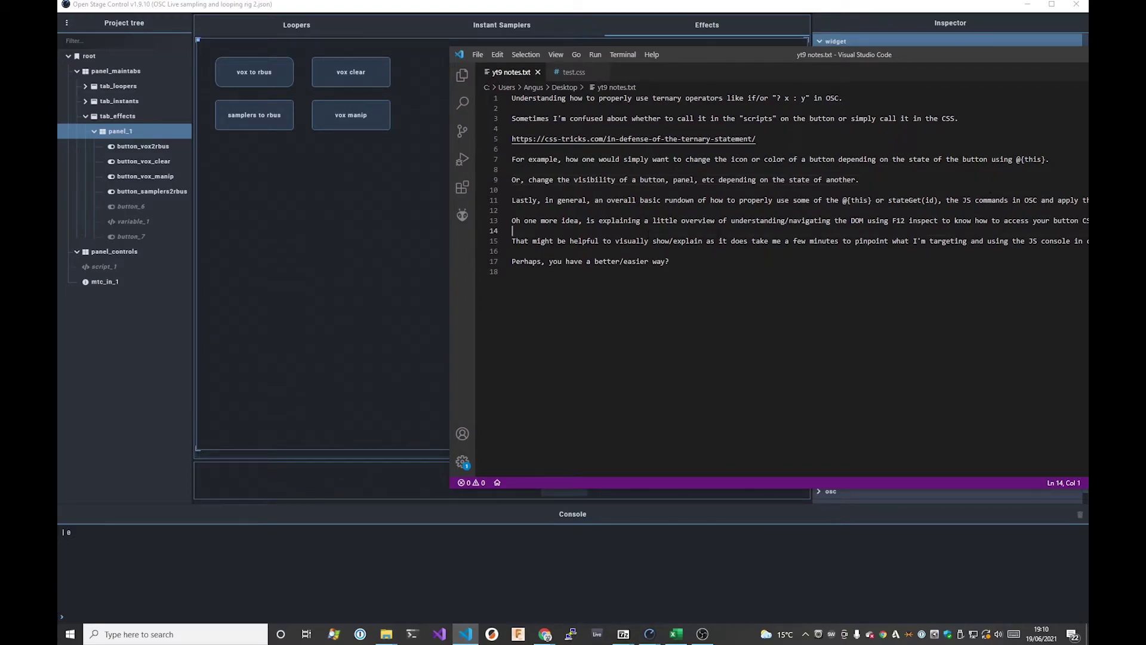
click(513, 272)
Return to Open Stage Control and switch the vox to rbus button on to demonstrate its on state.
click(358, 191)
click(273, 81)
click(275, 84)
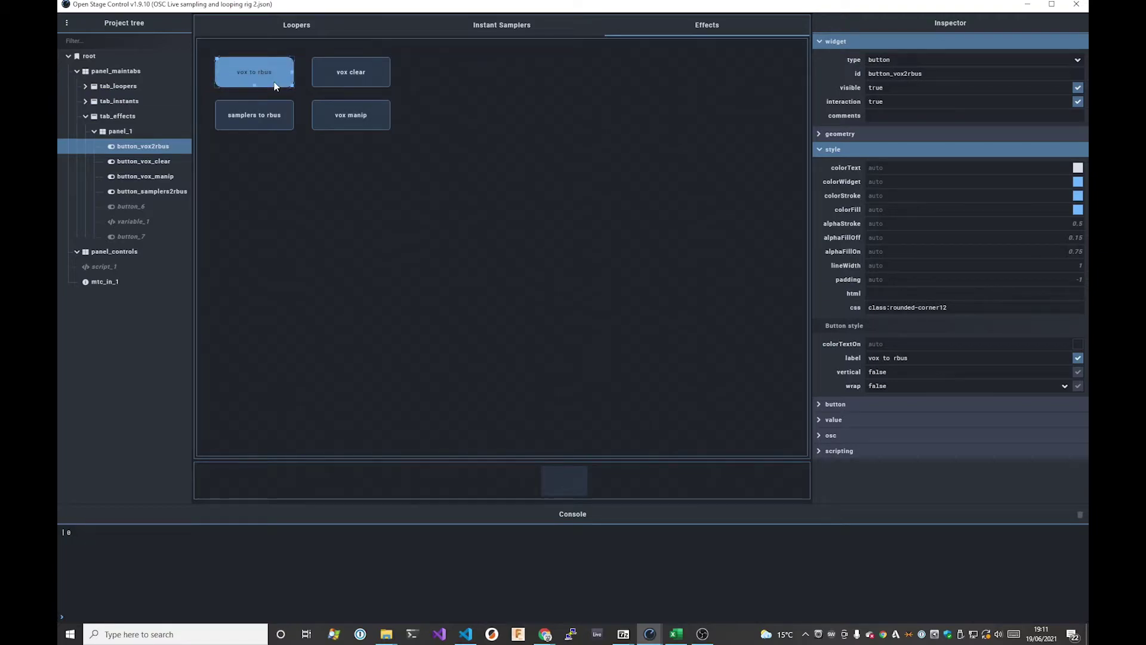
click(378, 89)
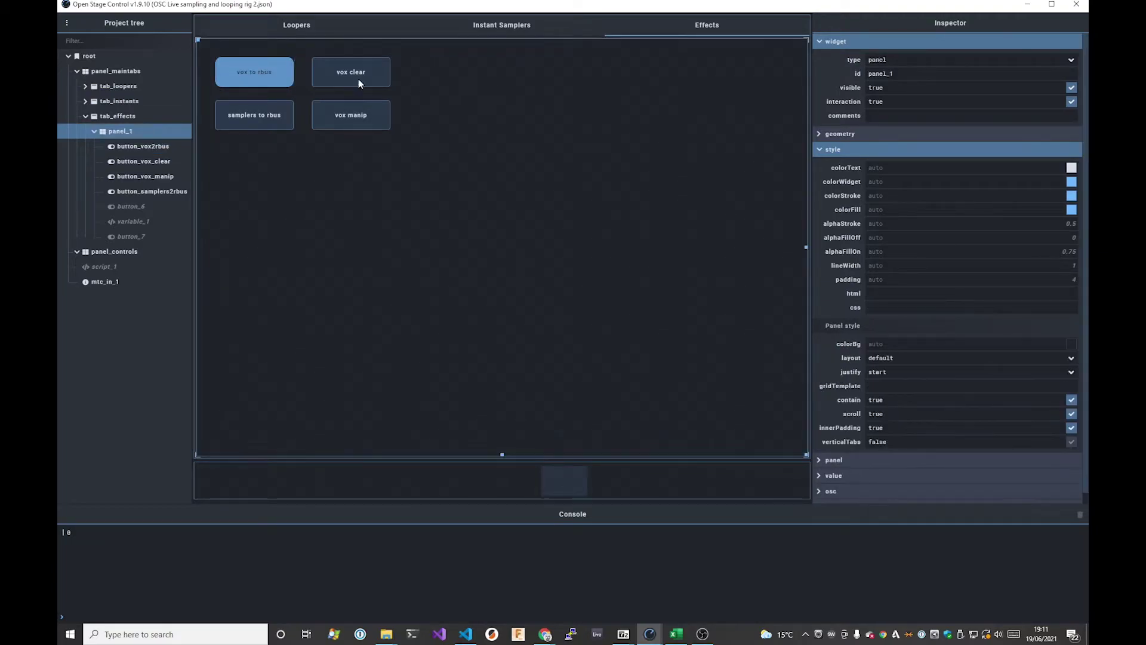
click(288, 77)
click(442, 94)
Make the hidden button_6 in panel_1 visible and toggle it off.
click(137, 208)
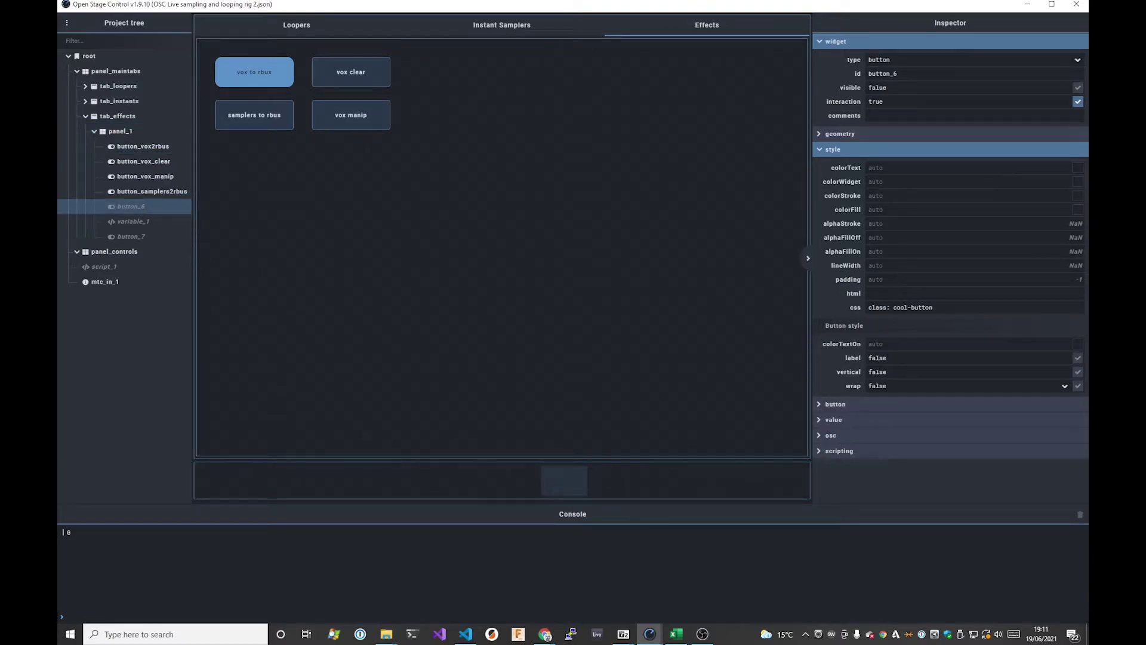
click(1078, 88)
click(655, 179)
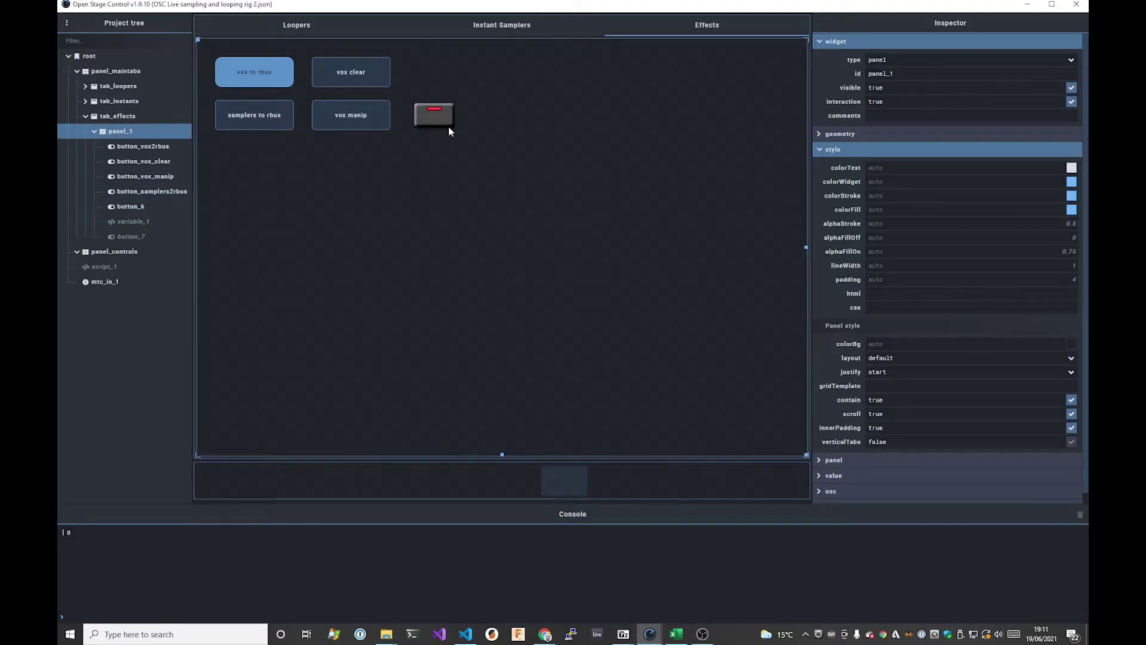
click(418, 124)
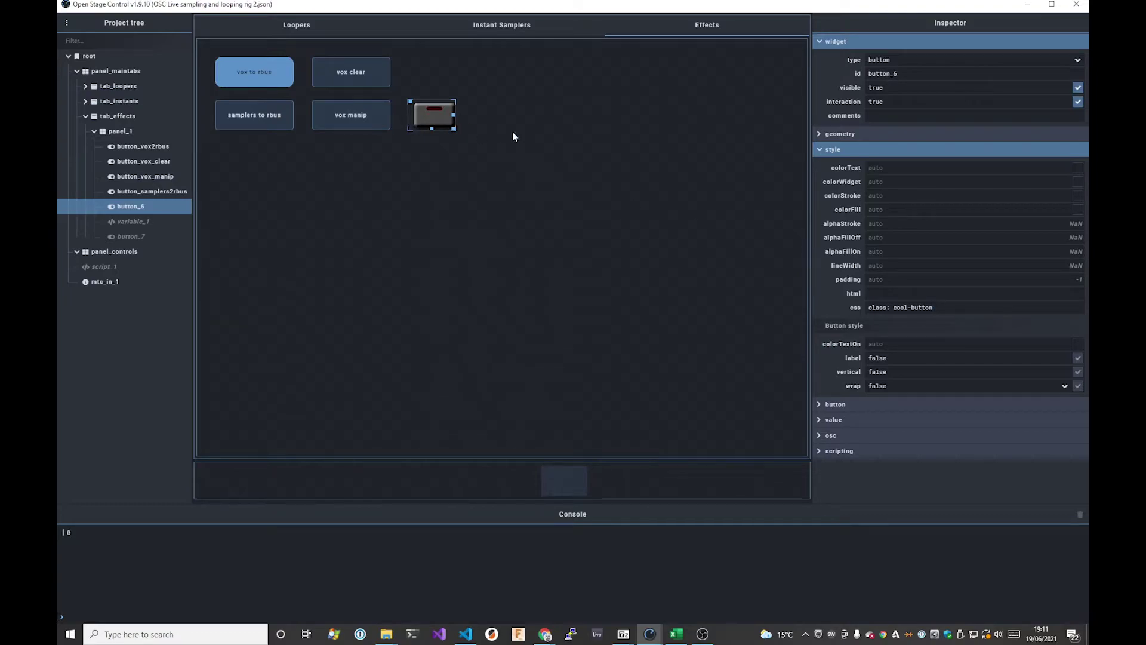
click(640, 163)
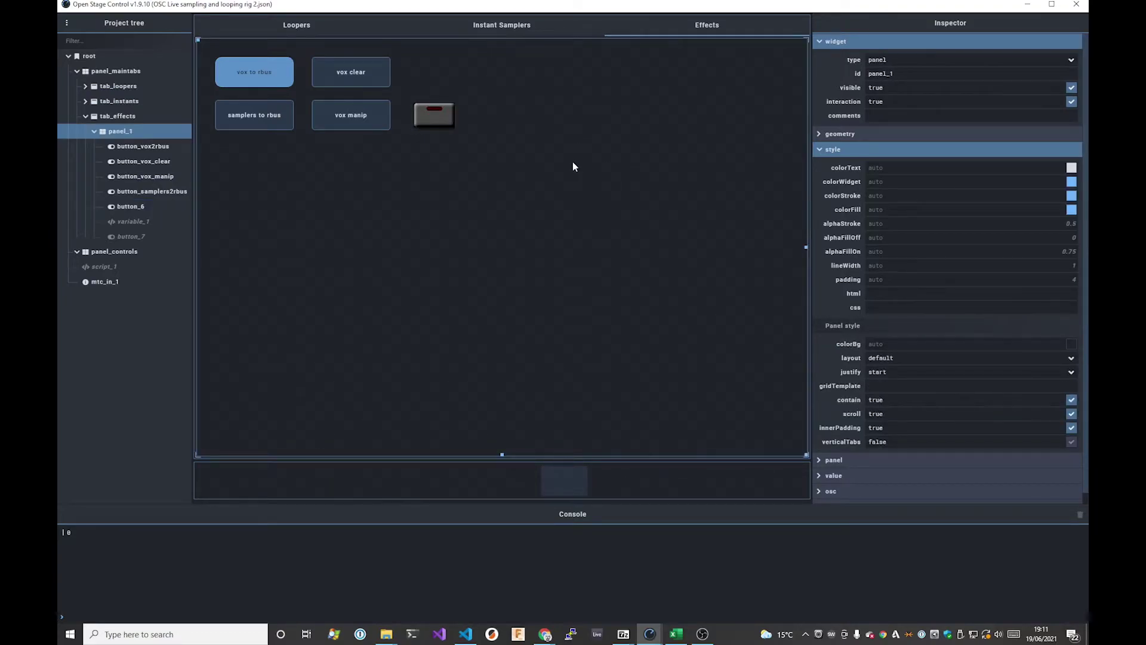
Disable the editor and toggle button_6 on and off to demonstrate its state-dependent styling.
key(ctrl+e)
click(309, 122)
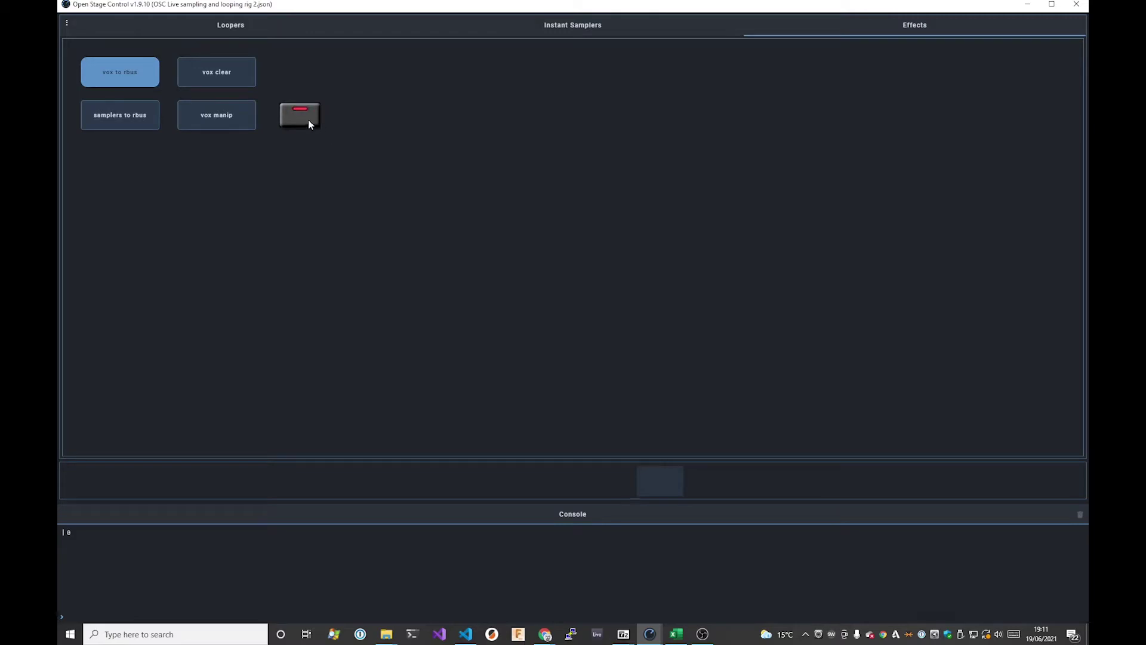
click(305, 121)
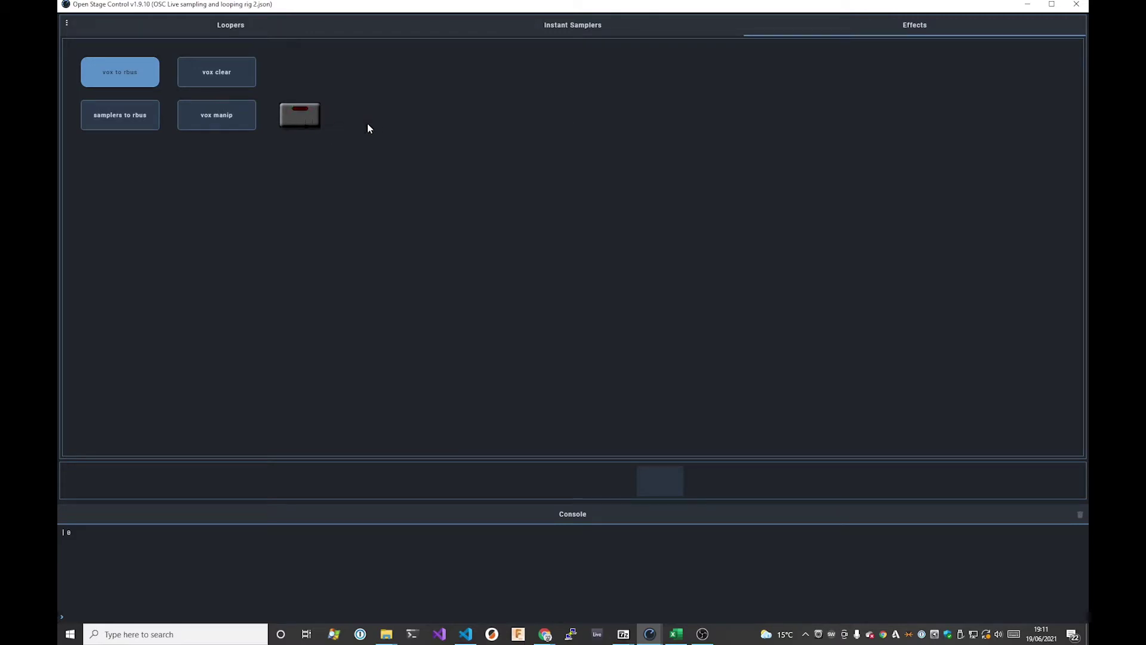
Toggle button_6 on and off repeatedly to demonstrate its hover and state images and its control of the vox manip button's visibility.
click(307, 119)
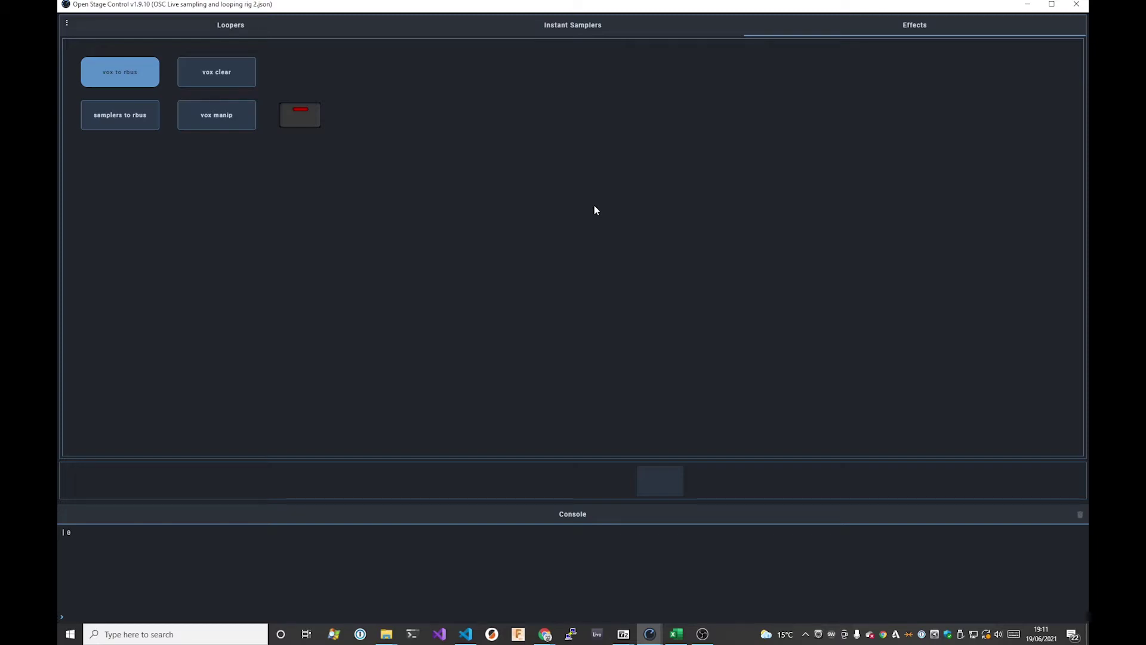
click(314, 123)
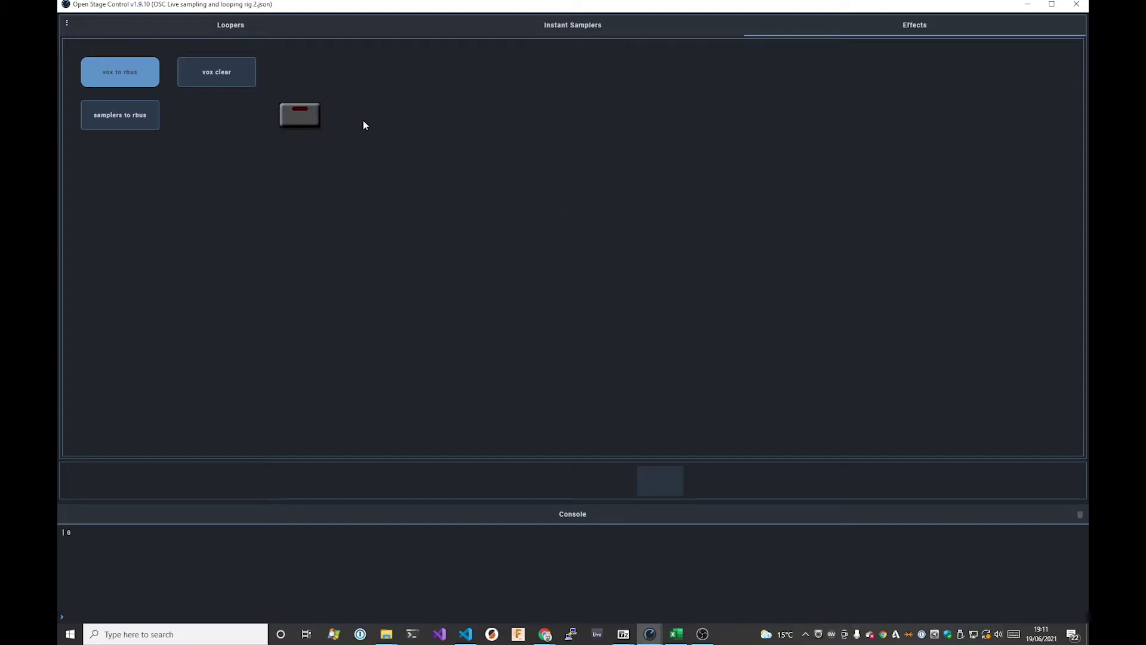
click(315, 122)
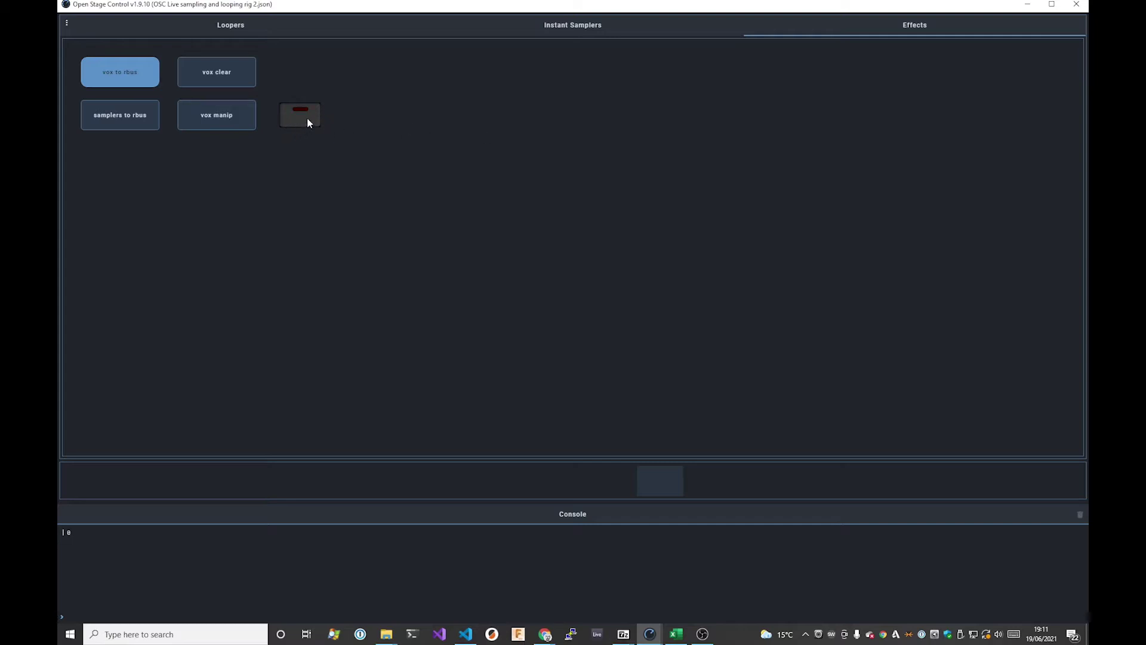
click(302, 119)
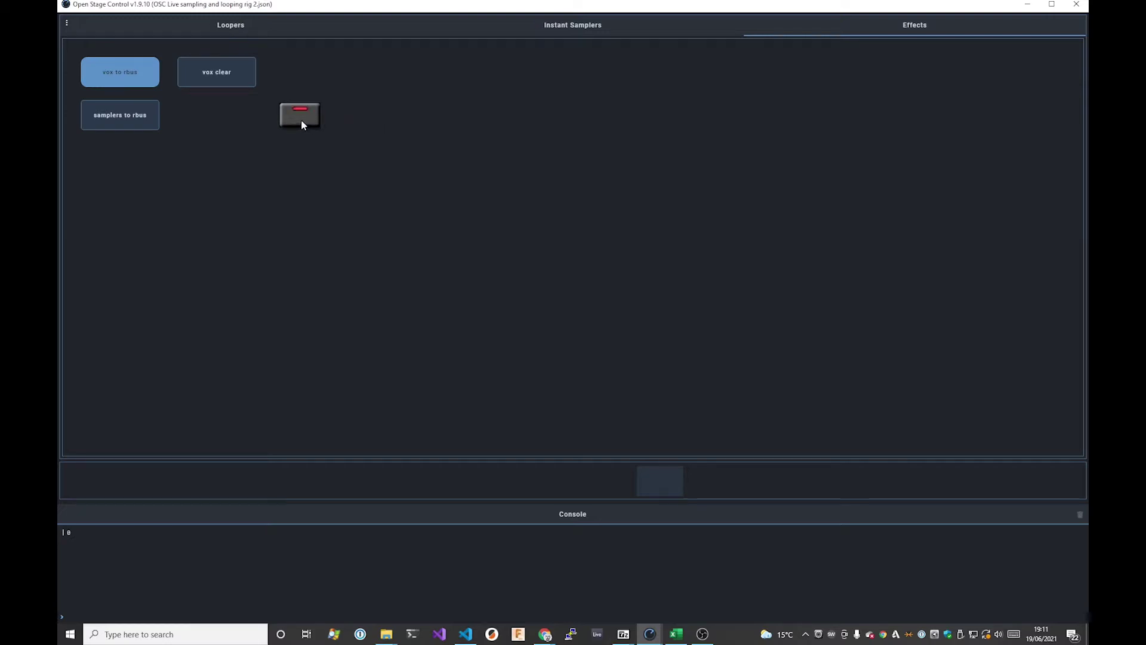
click(313, 122)
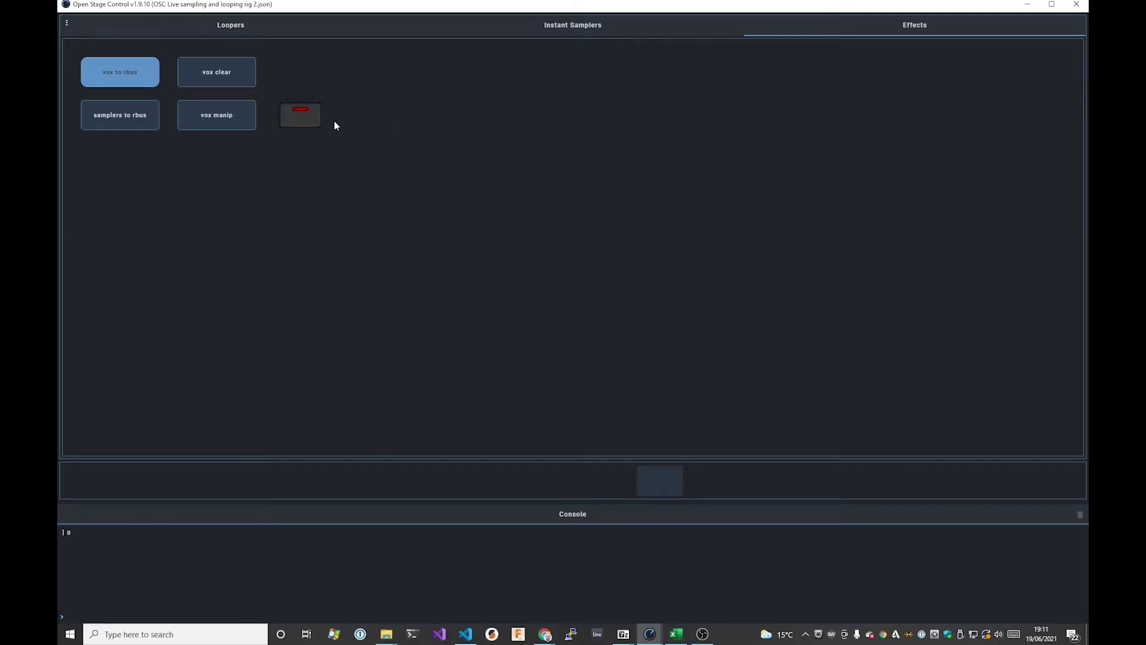
click(309, 122)
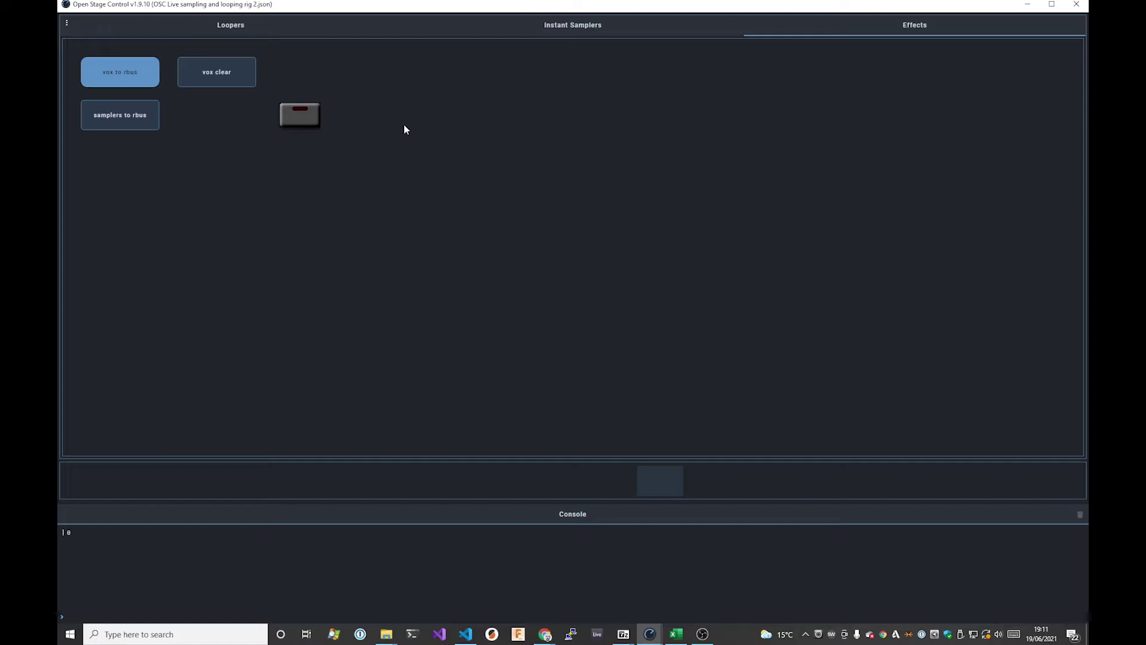
click(318, 126)
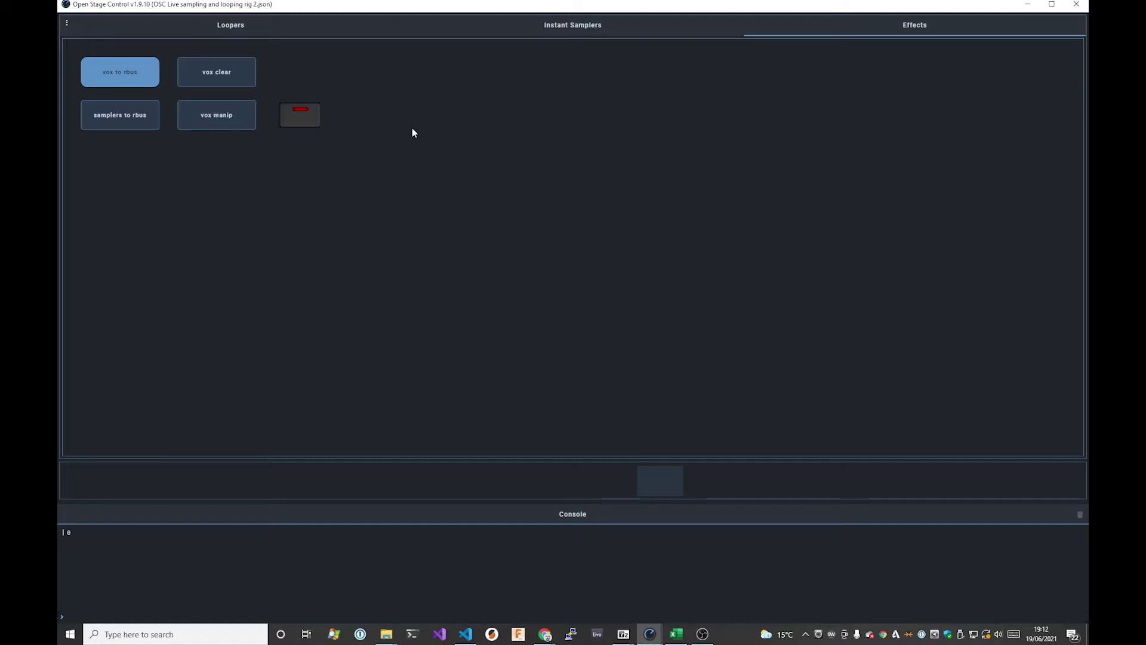
click(318, 127)
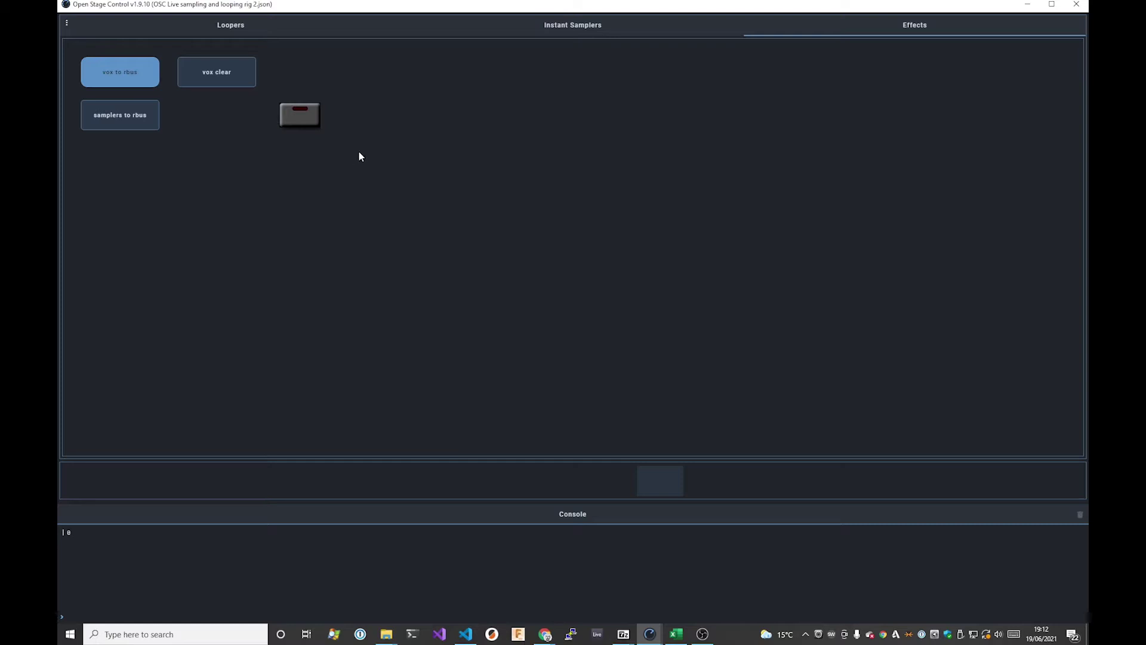
click(309, 125)
click(303, 122)
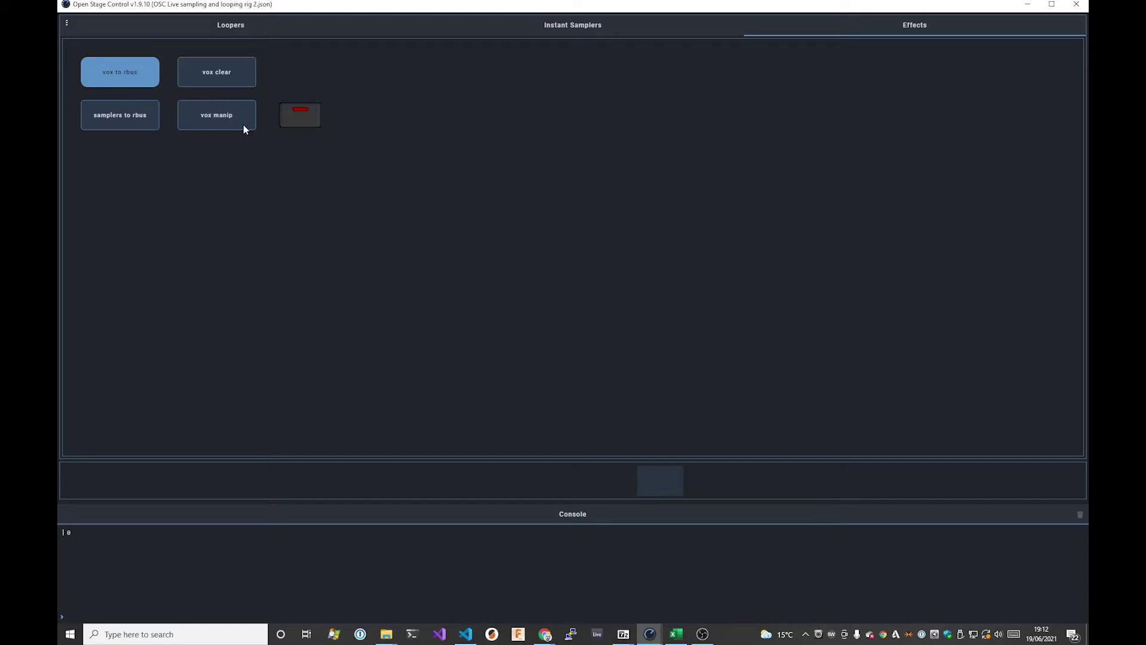
Enable the editor and select button_6 on the Effects page to inspect its properties.
key(ctrl+e)
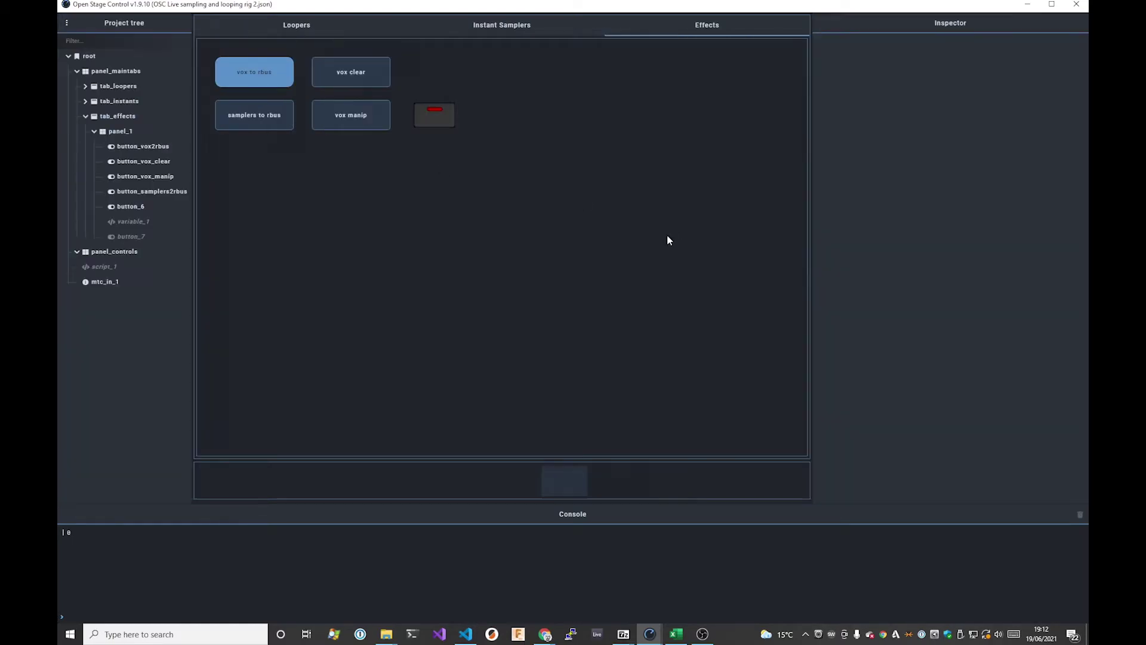
click(597, 189)
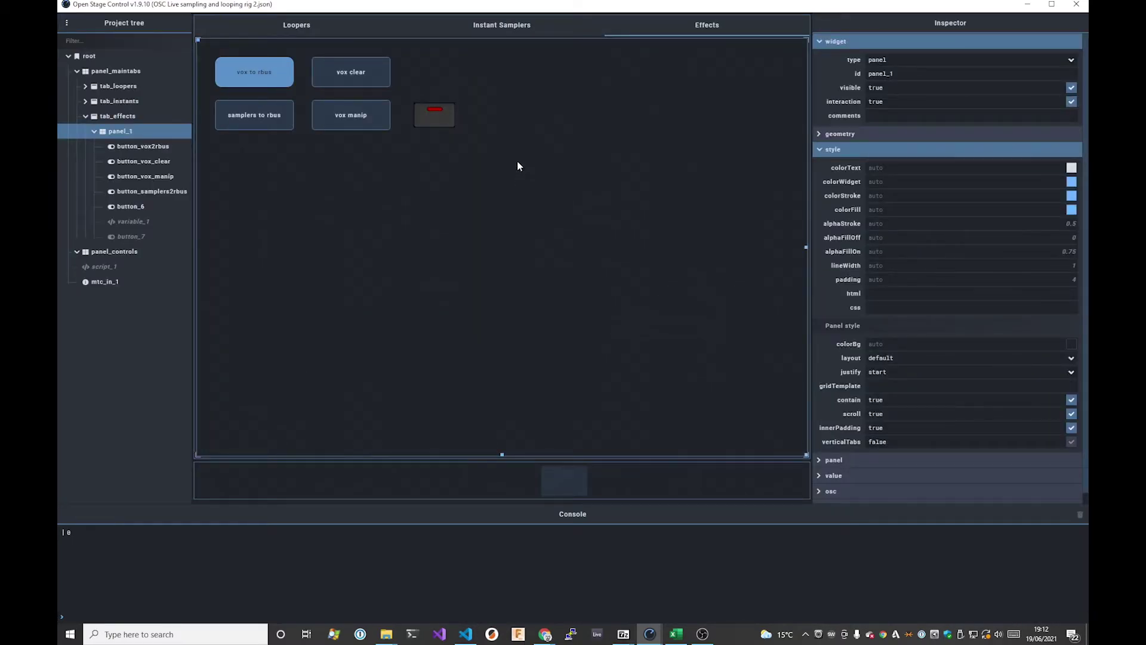
click(446, 123)
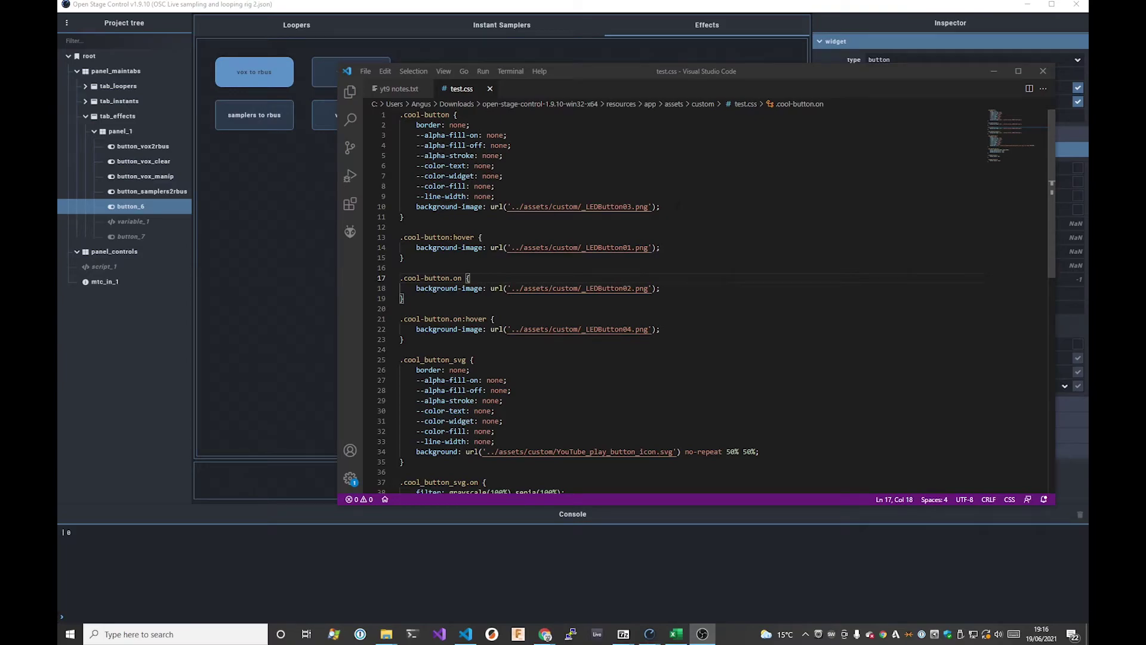
Switch to test.css in Visual Studio Code and examine the .cool-button class name, border, alpha, color and line-width declarations.
click(457, 115)
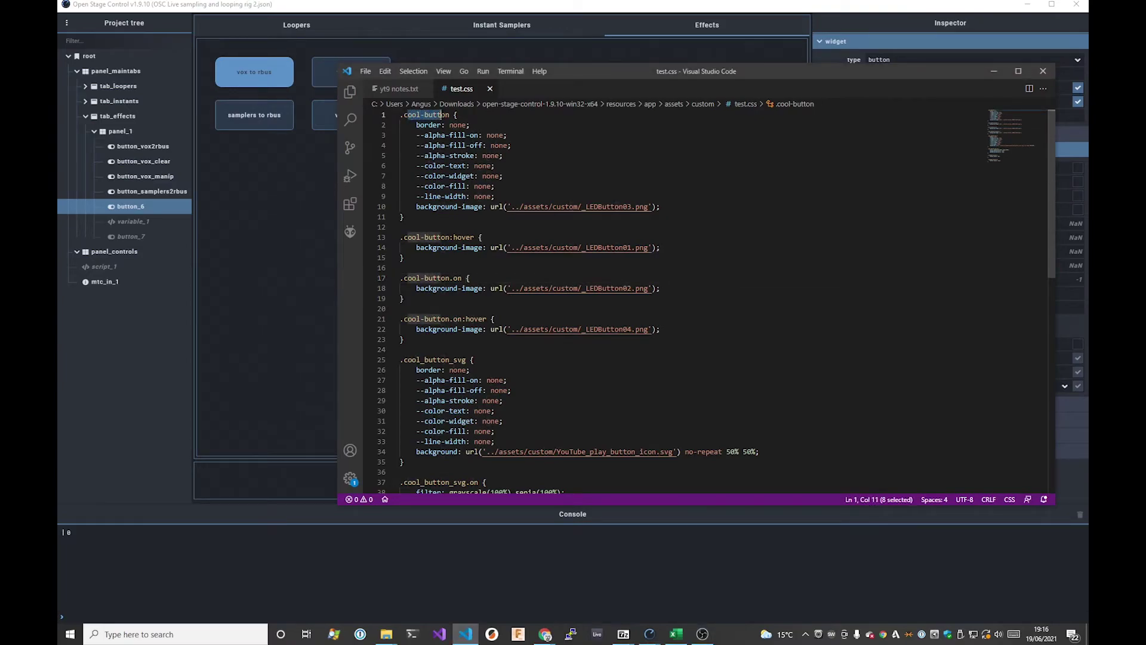
click(480, 125)
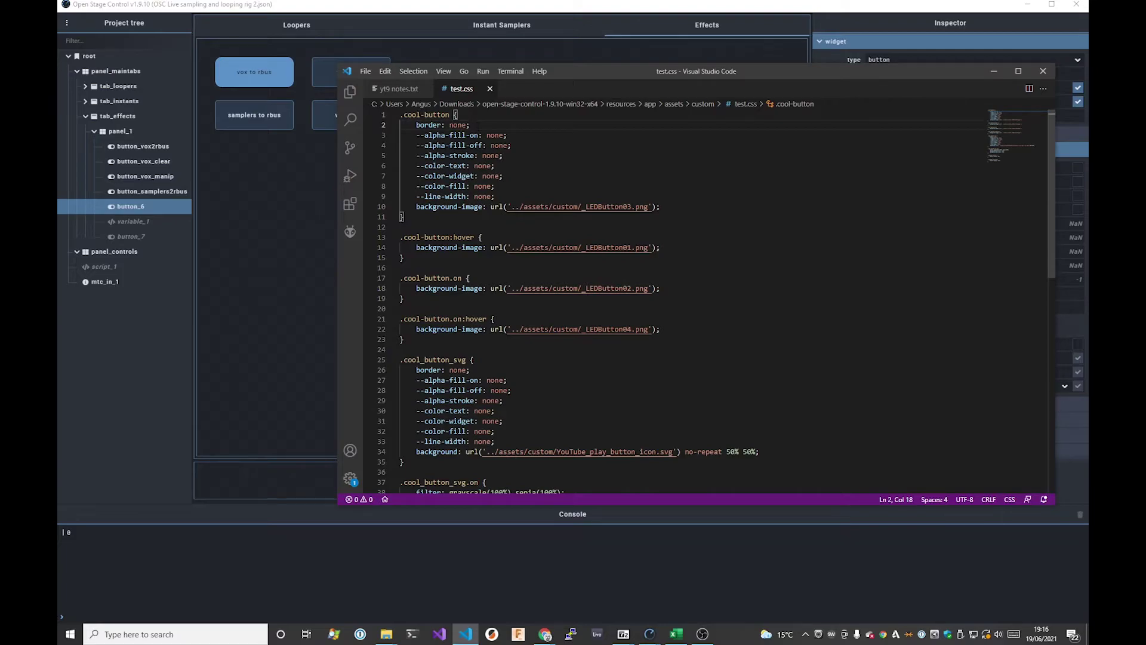
click(529, 137)
mouse_move(534, 205)
click(495, 196)
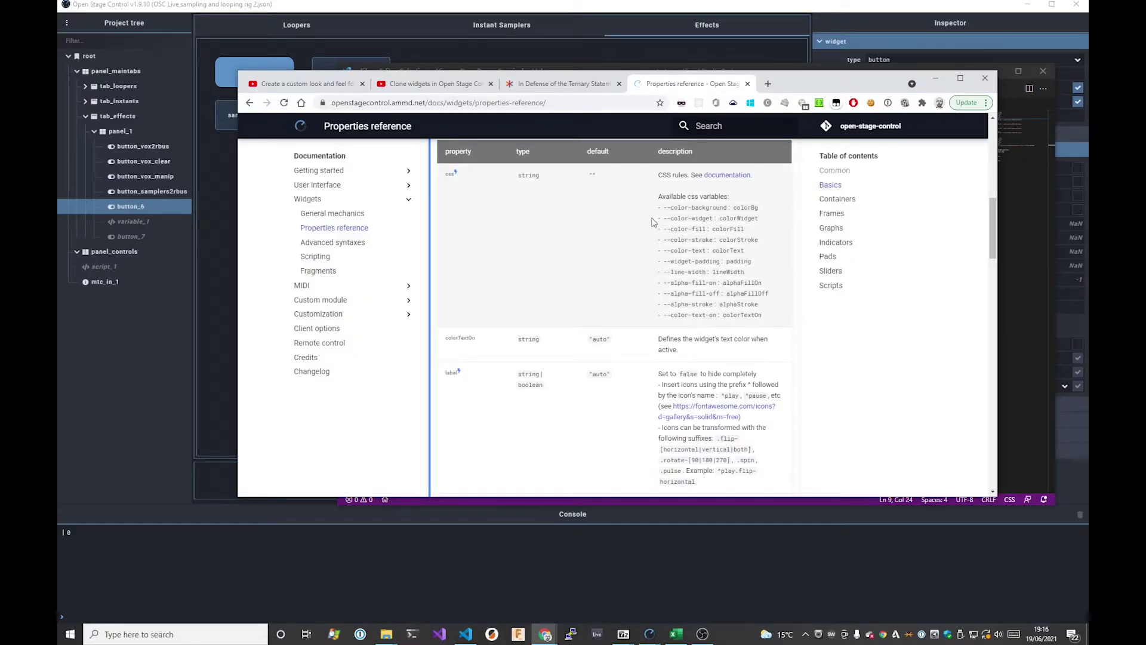
Review the available css variables for the button widget in the Properties reference, highlighting the list from background to text-on color.
scroll(477, 319, up, 5)
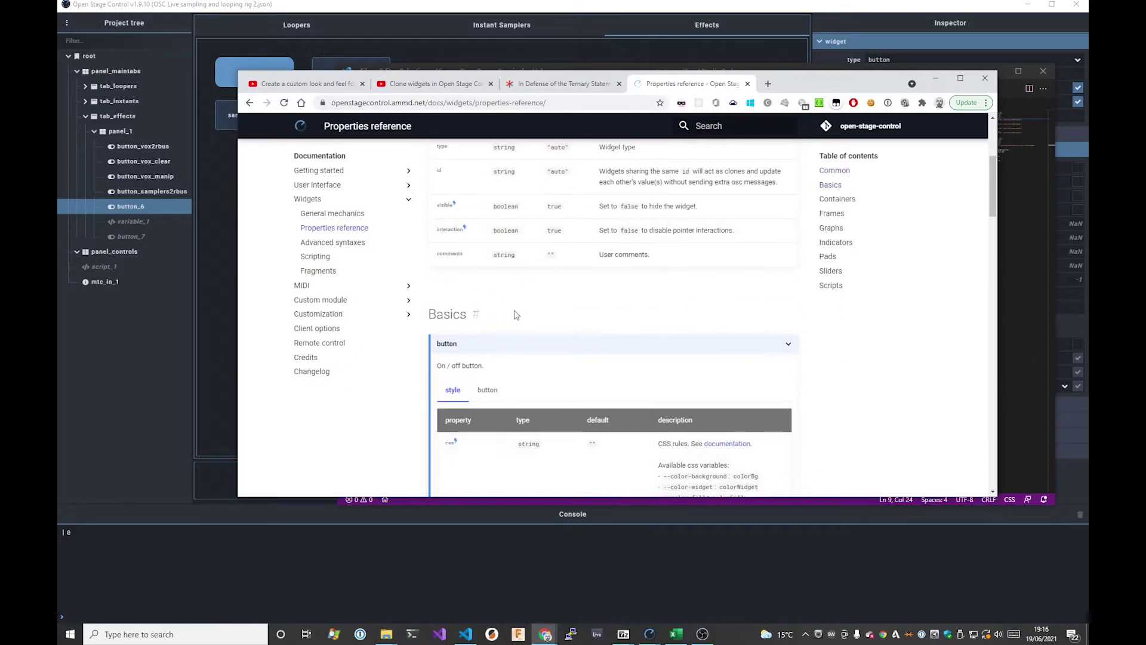
scroll(503, 300, down, 5)
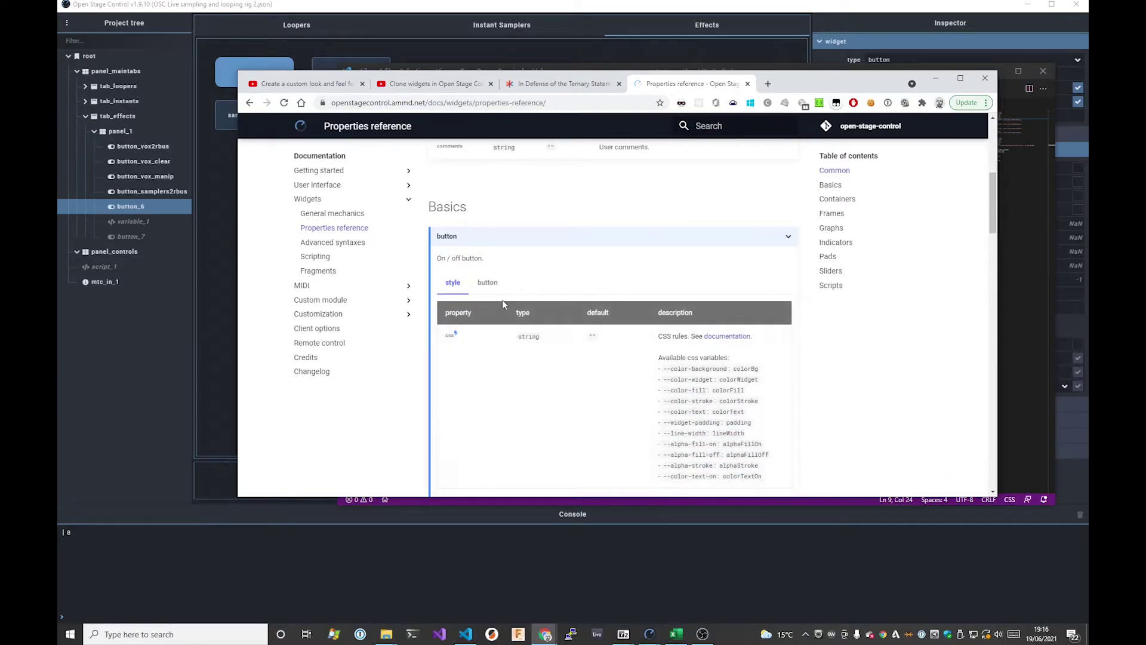
drag(677, 196, 765, 318)
click(765, 317)
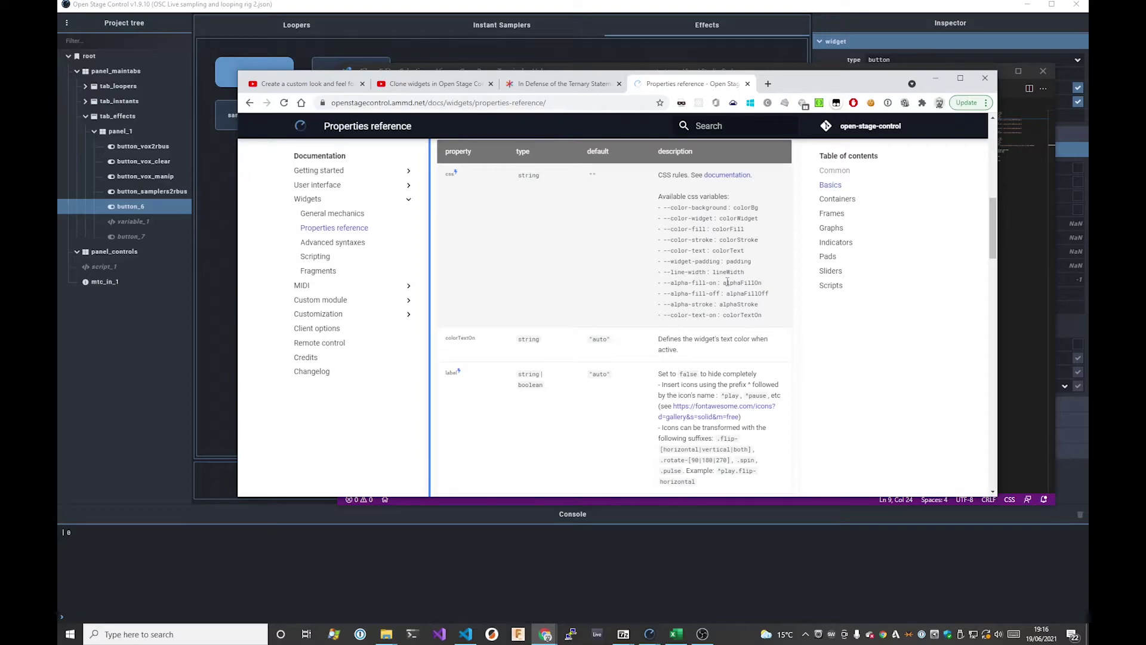
Return to Open Stage Control and compare the css classes of the vox manip, vox clear, vox to rbus and samplers to rbus buttons.
key(alt+Tab)
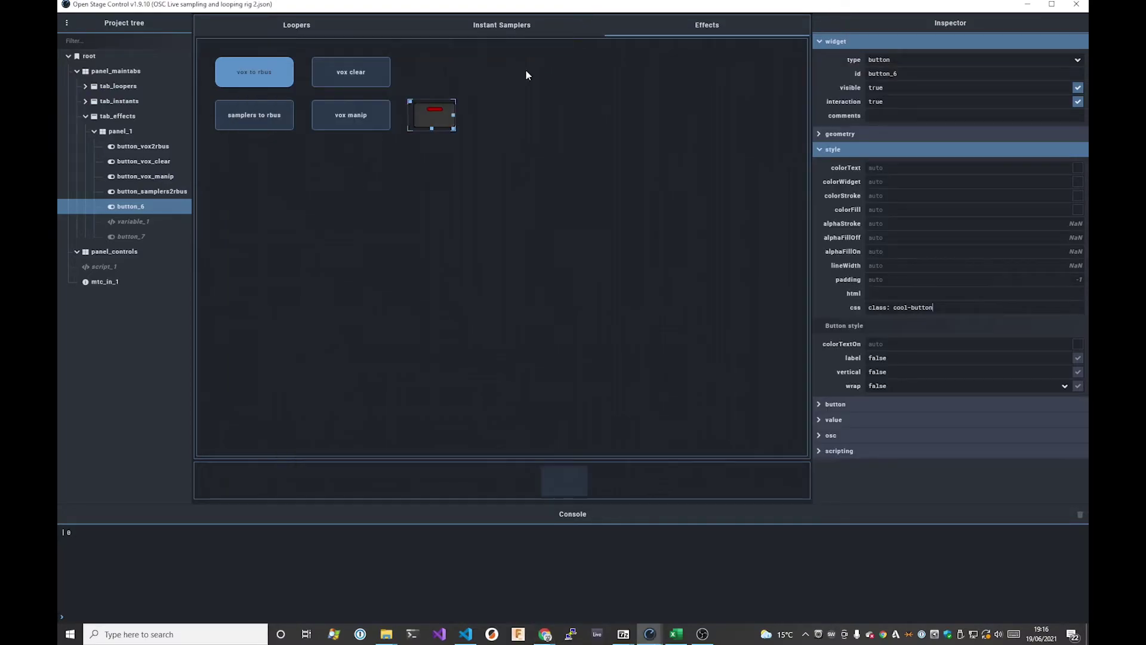
click(348, 120)
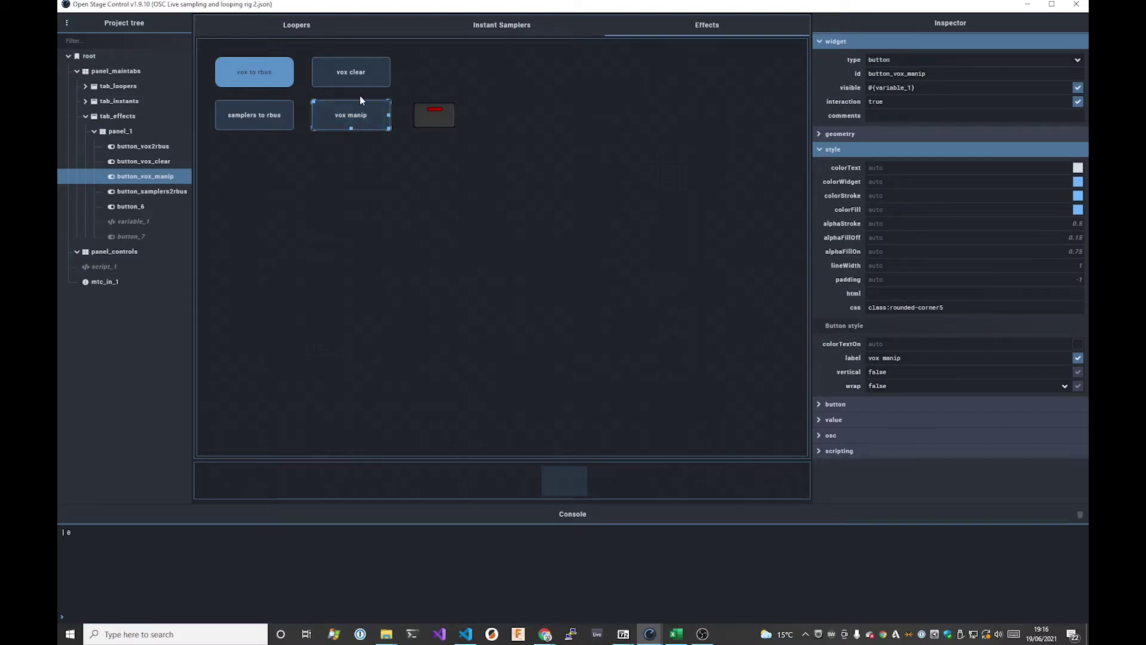
click(349, 74)
click(268, 73)
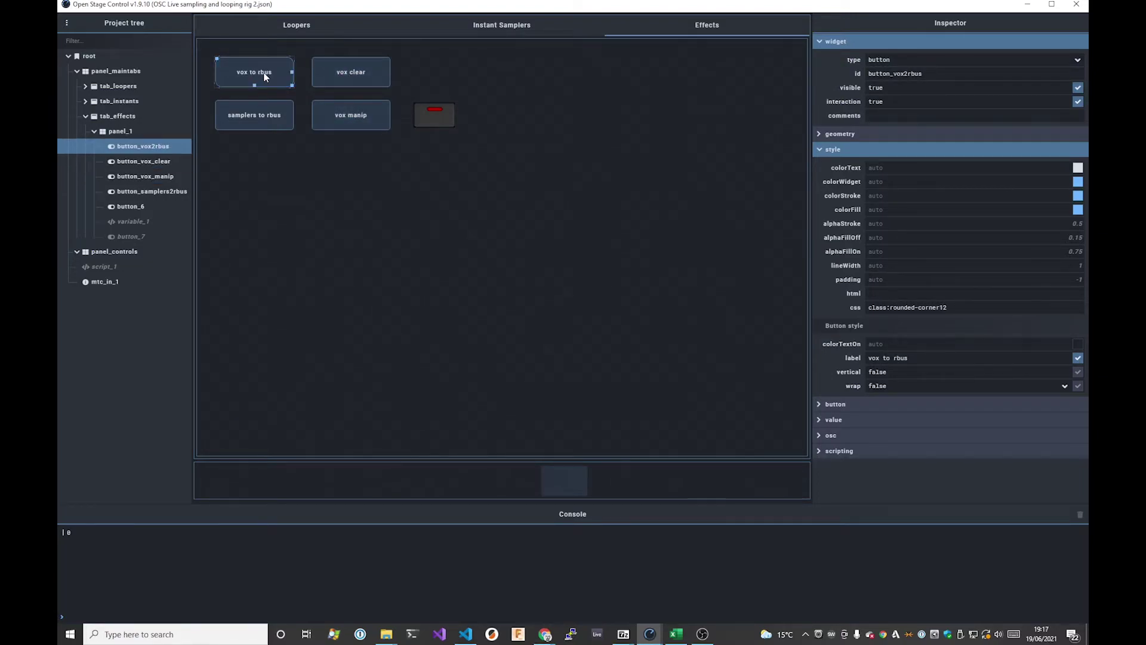
click(258, 122)
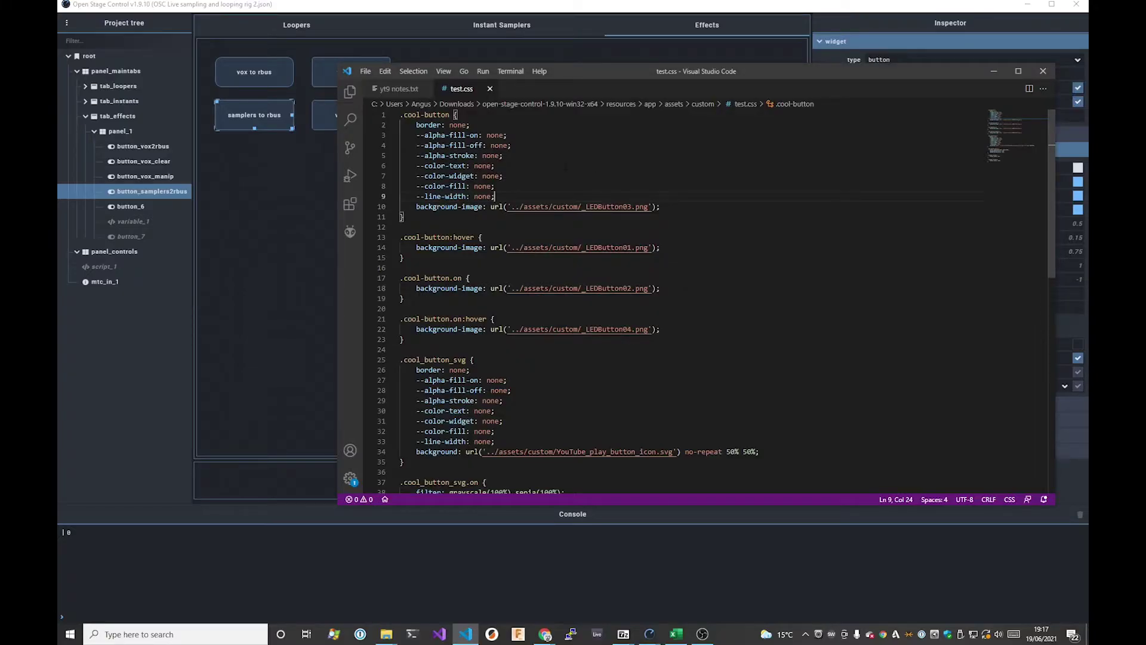
Inspect the .cool-button background-image line in test.css, and open _LEDButton01.png from the custom assets folder for viewing.
click(686, 207)
mouse_move(448, 207)
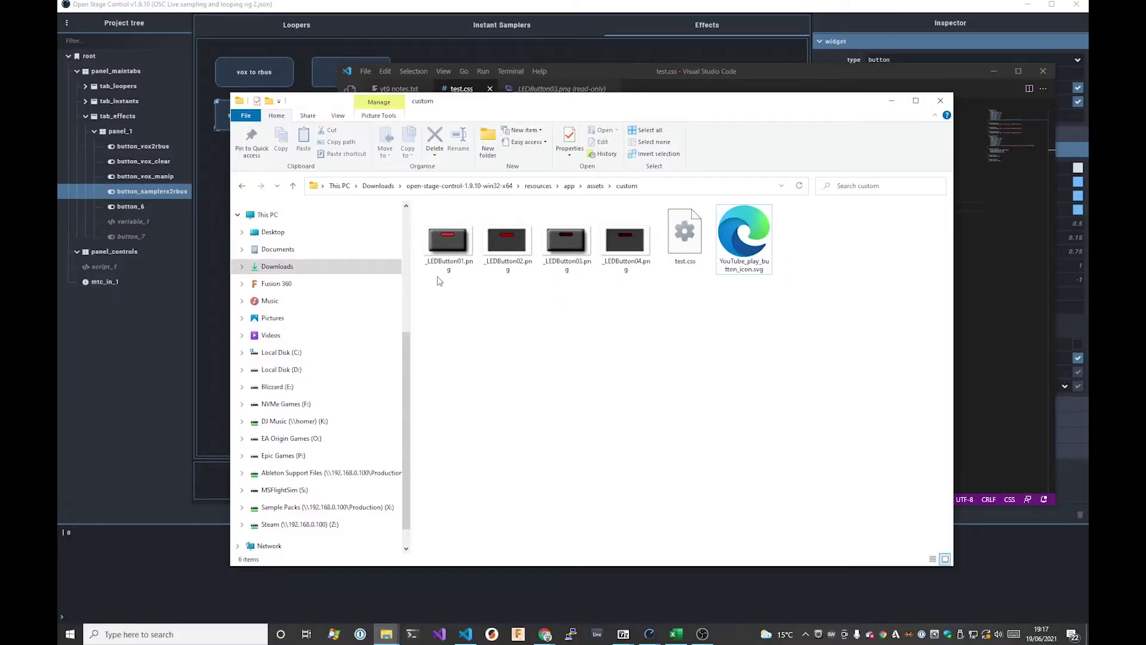
click(445, 268)
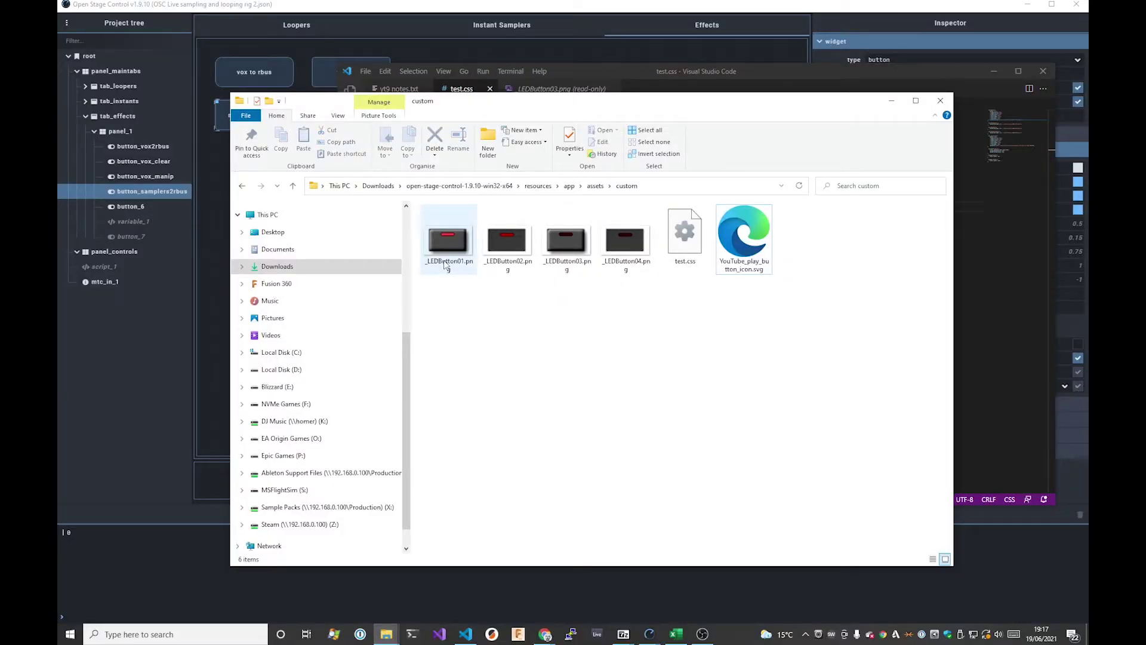
double_click(461, 252)
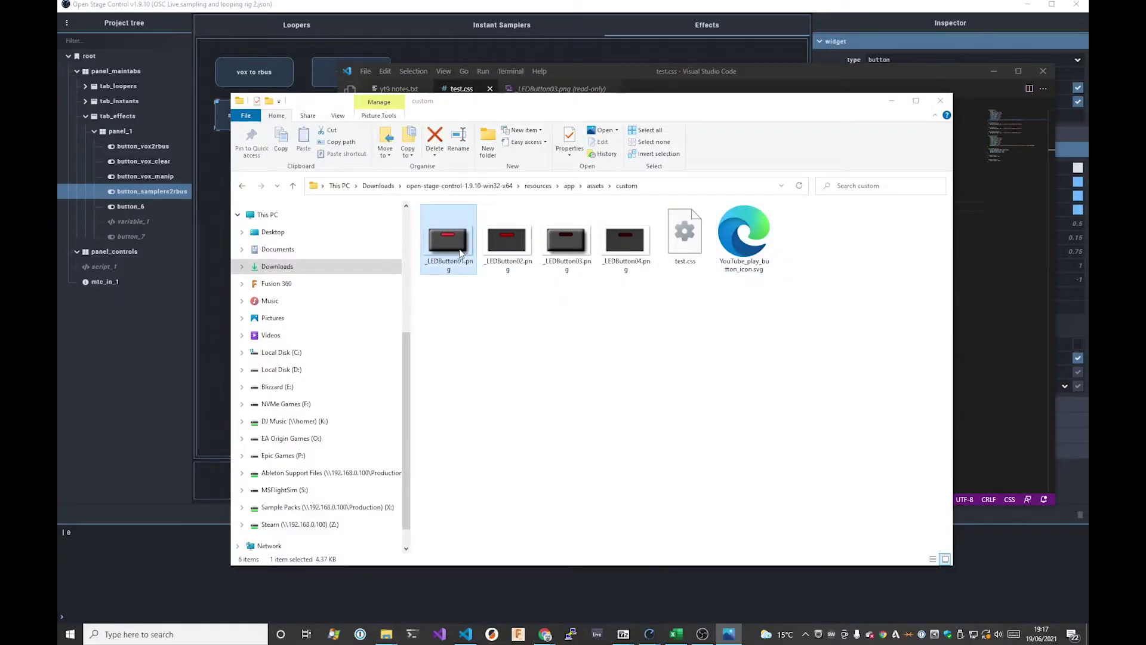
Leaf through the button images from _LEDButton01.png to _LEDButton04.png, back to the first and forward to the last again.
key(Right)
key(Right)
key(Right)
key(Left)
key(Left)
key(Left)
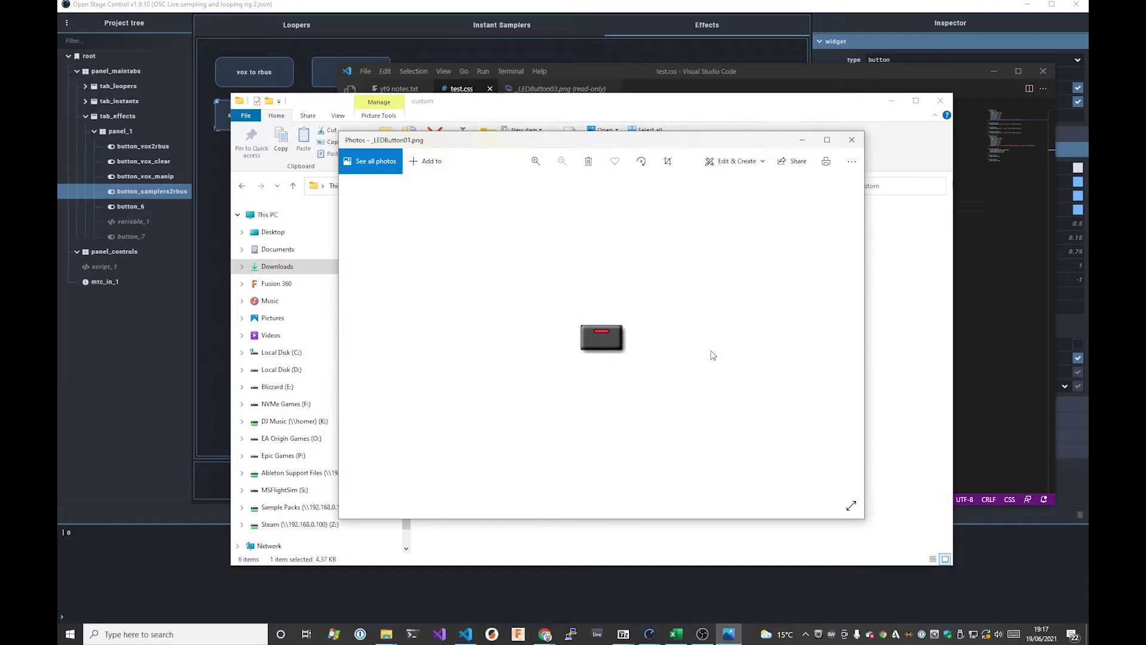
key(Right)
key(Right)
key(Right)
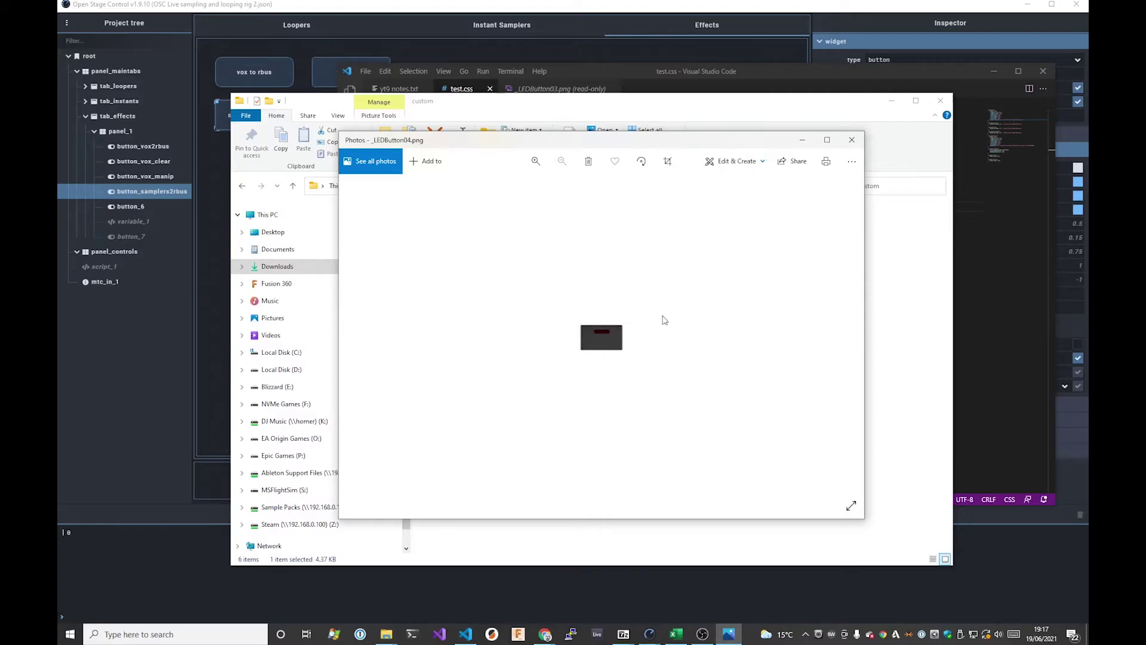
Move the custom folder window down and compare its LED button images with the background-image rules in test.css.
drag(719, 108, 724, 170)
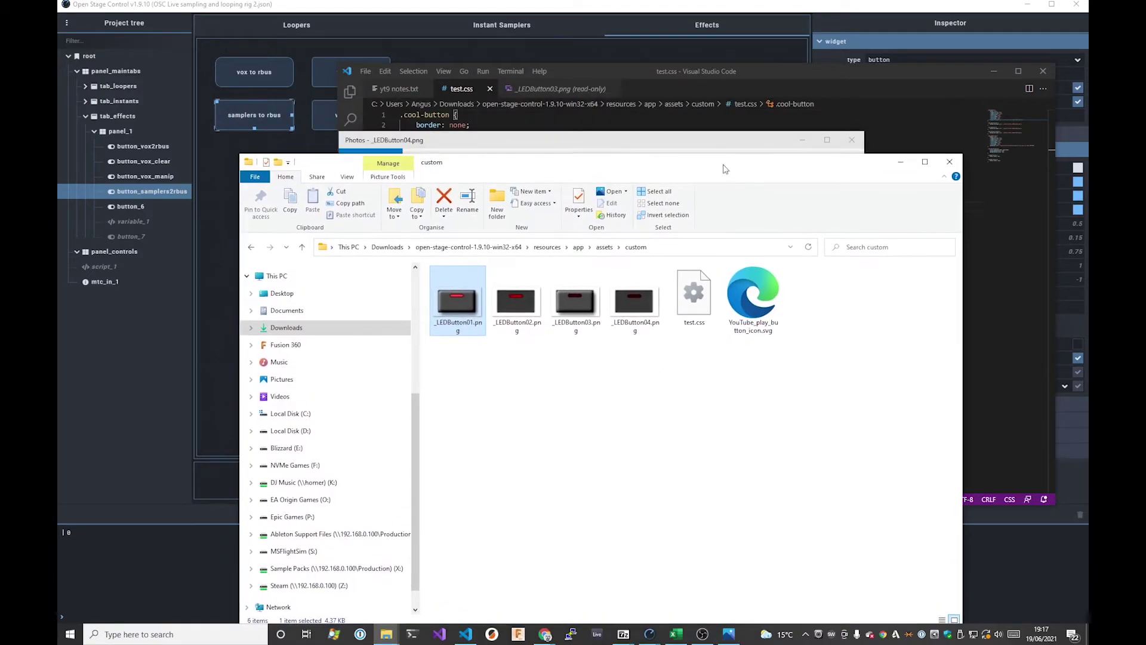
click(1015, 119)
click(404, 217)
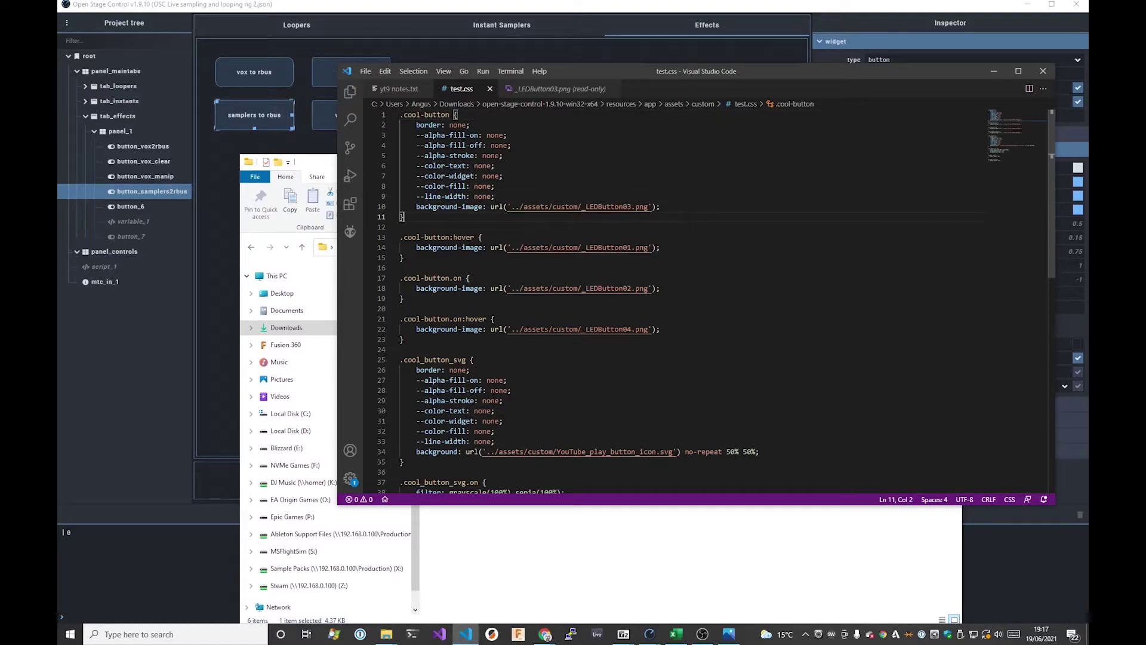
click(621, 545)
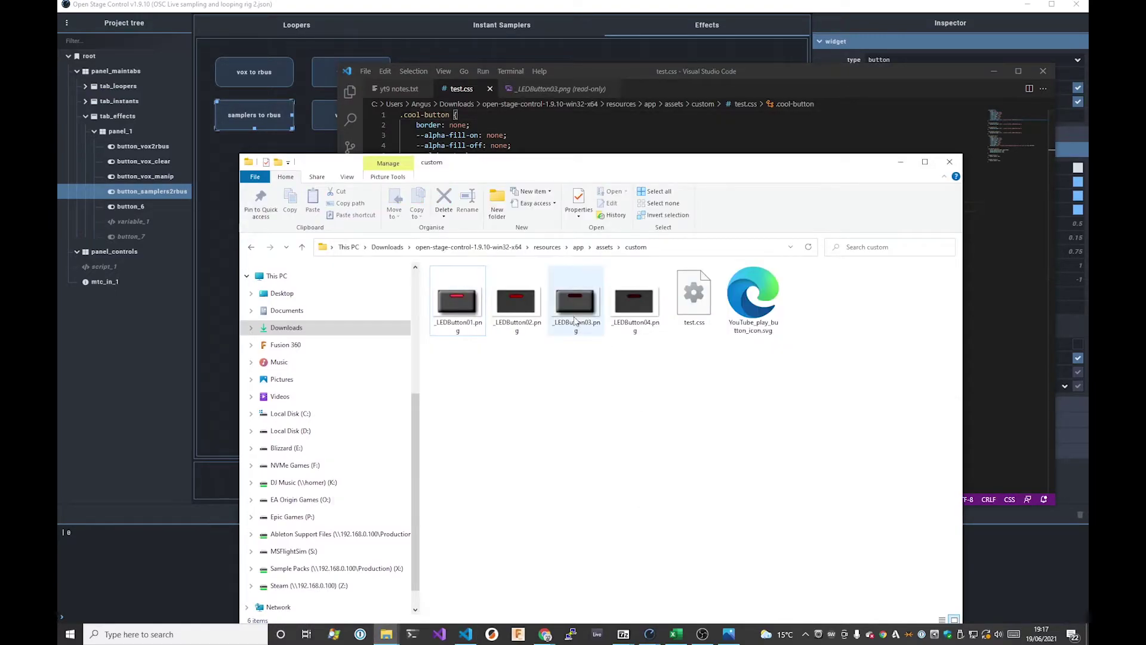
click(656, 74)
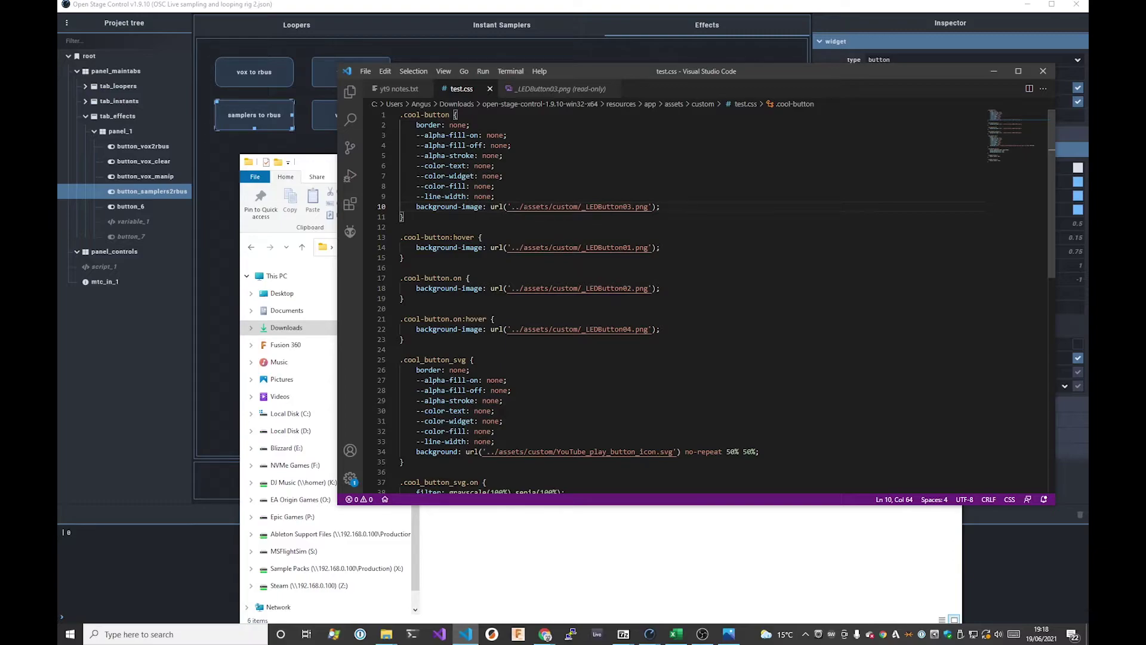
Try removing ../assets/custom/ from the _LEDButton03.png background-image path in the .cool-button rule, and undo the edit.
click(511, 206)
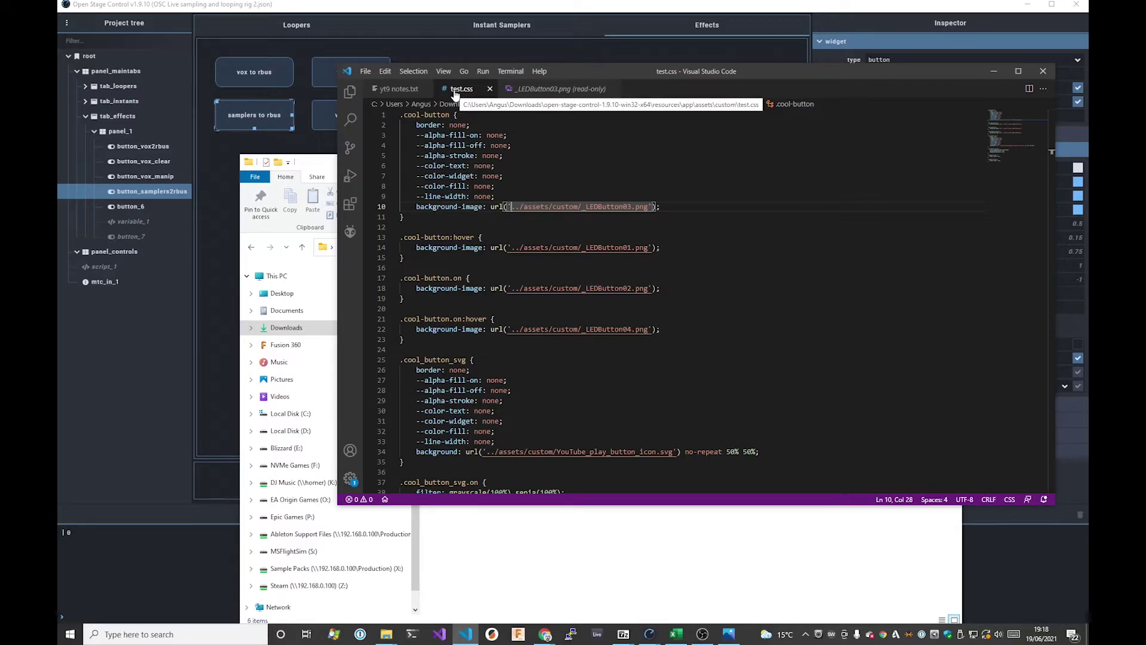
key(alt+Tab)
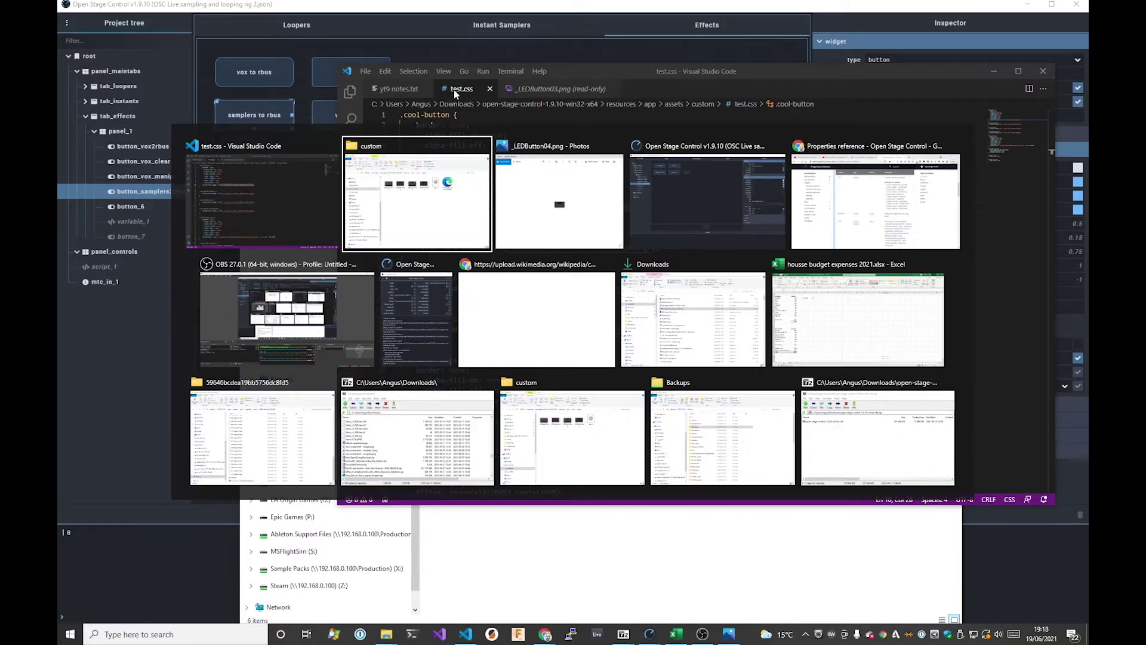
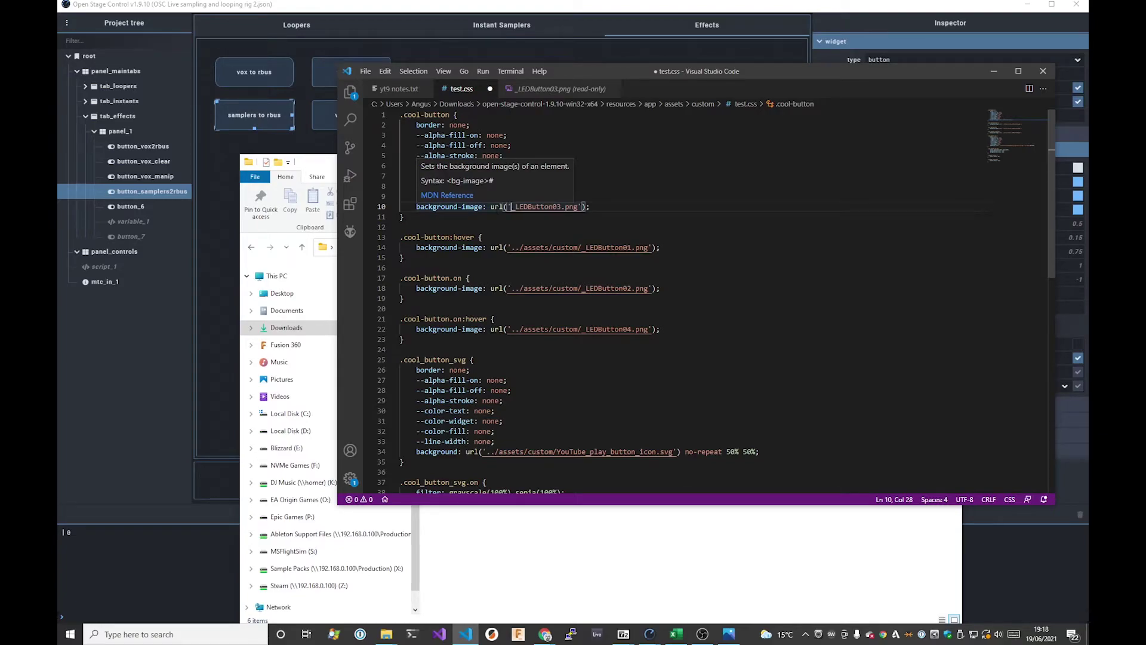
key(ctrl+z)
click(728, 209)
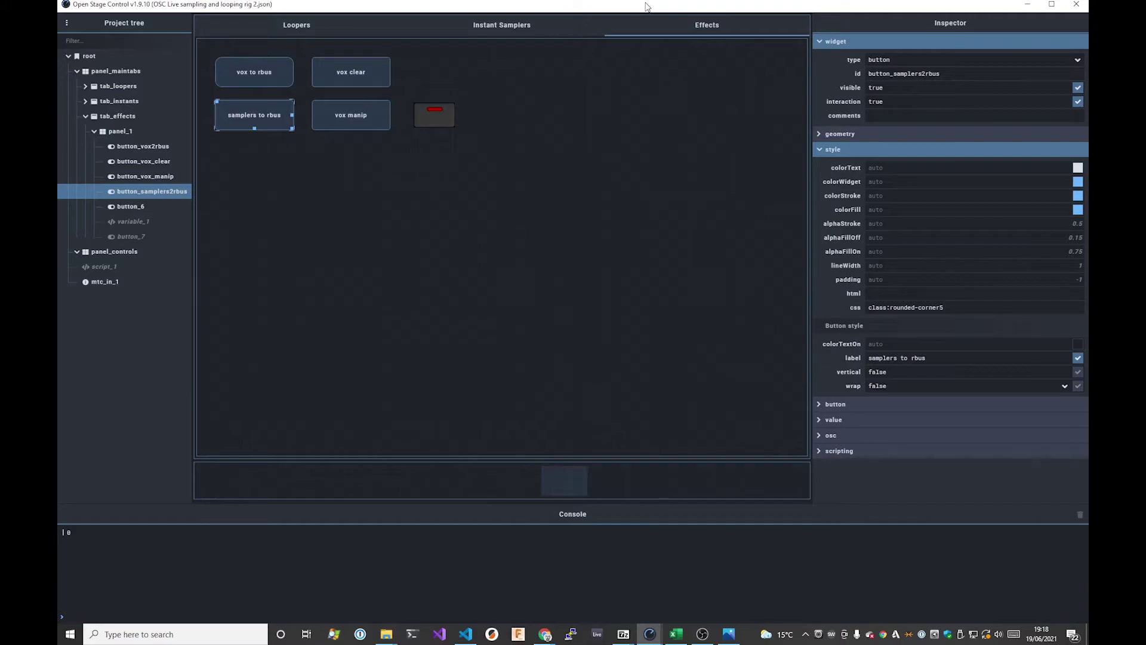
key(F11)
key(F12)
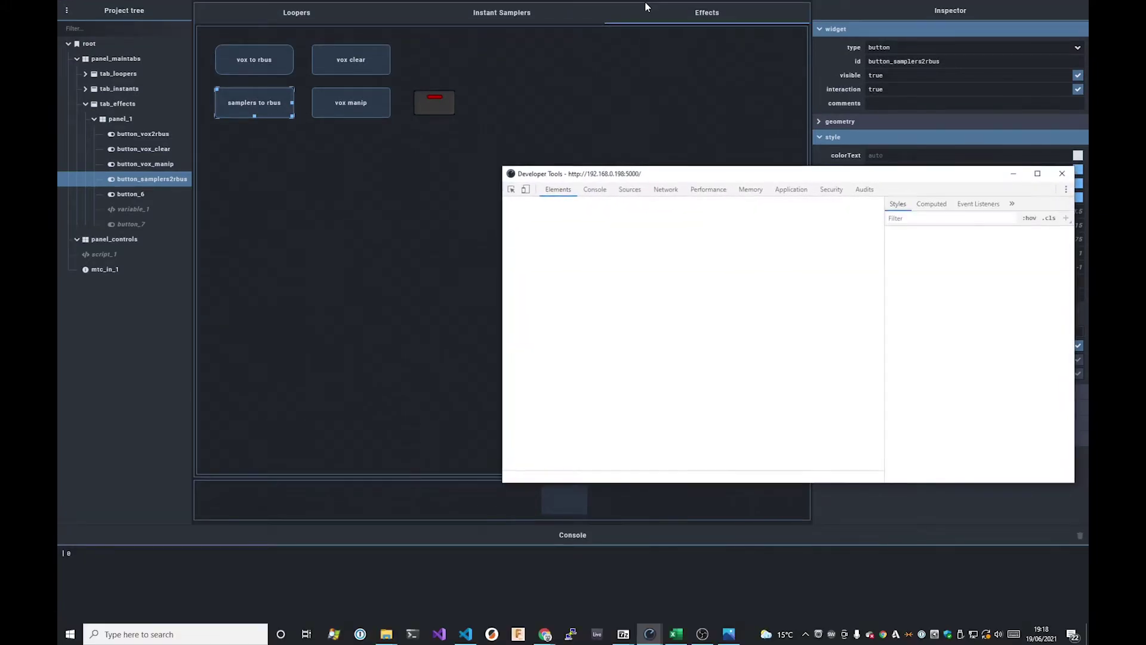
key(F12)
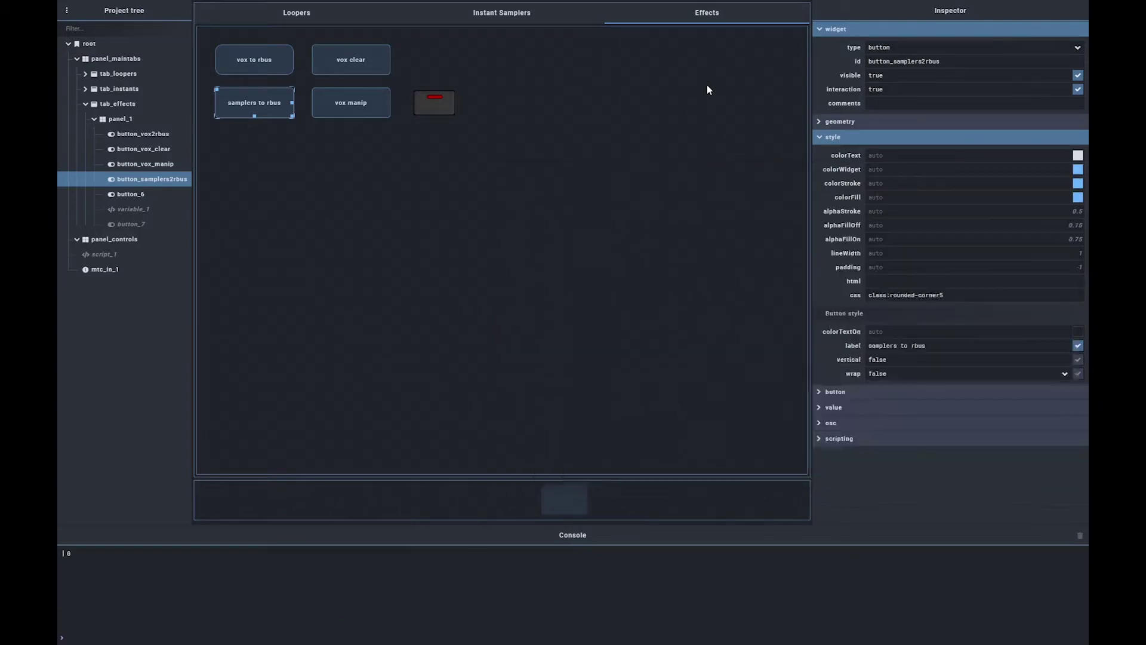
click(708, 88)
key(F11)
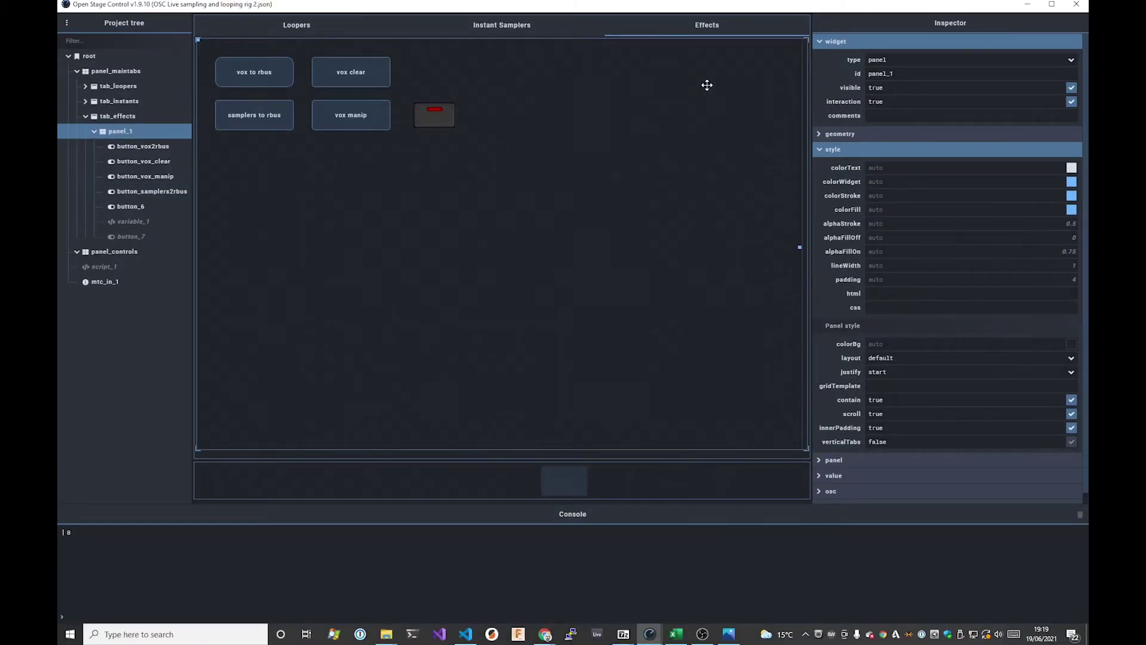
Open the developer tools for the Open Stage Control session and maximize their window.
key(F12)
drag(707, 174, 649, 137)
double_click(649, 133)
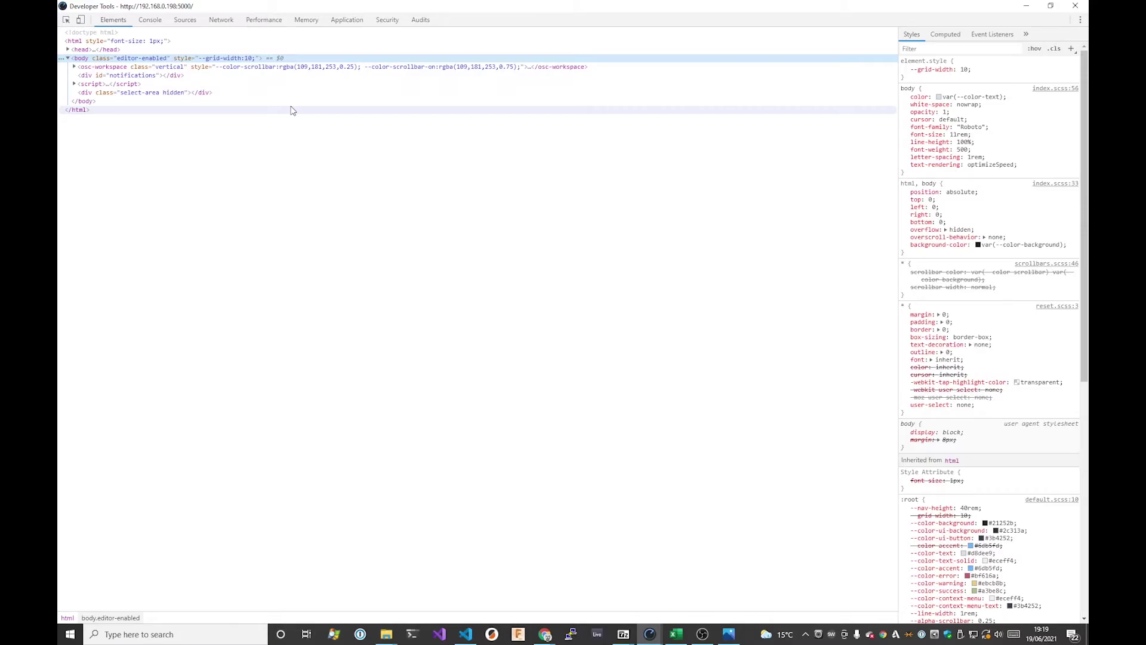
Search the page markup for css and step through the matching stylesheet links as far as roboto.css.
key(ctrl+f)
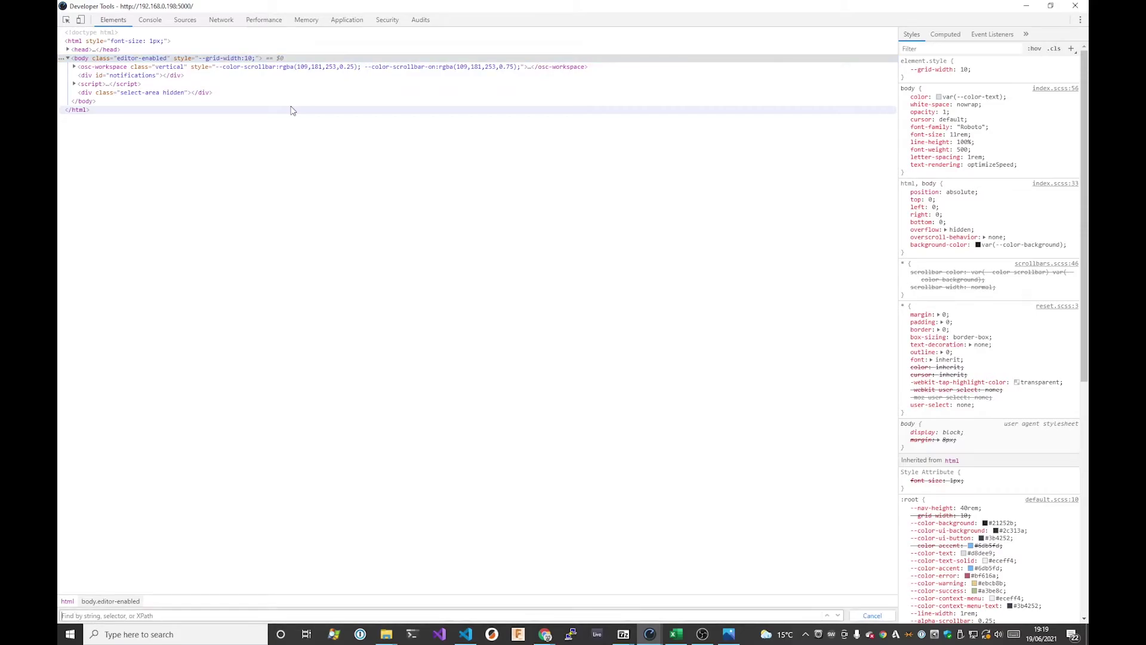
text(css)
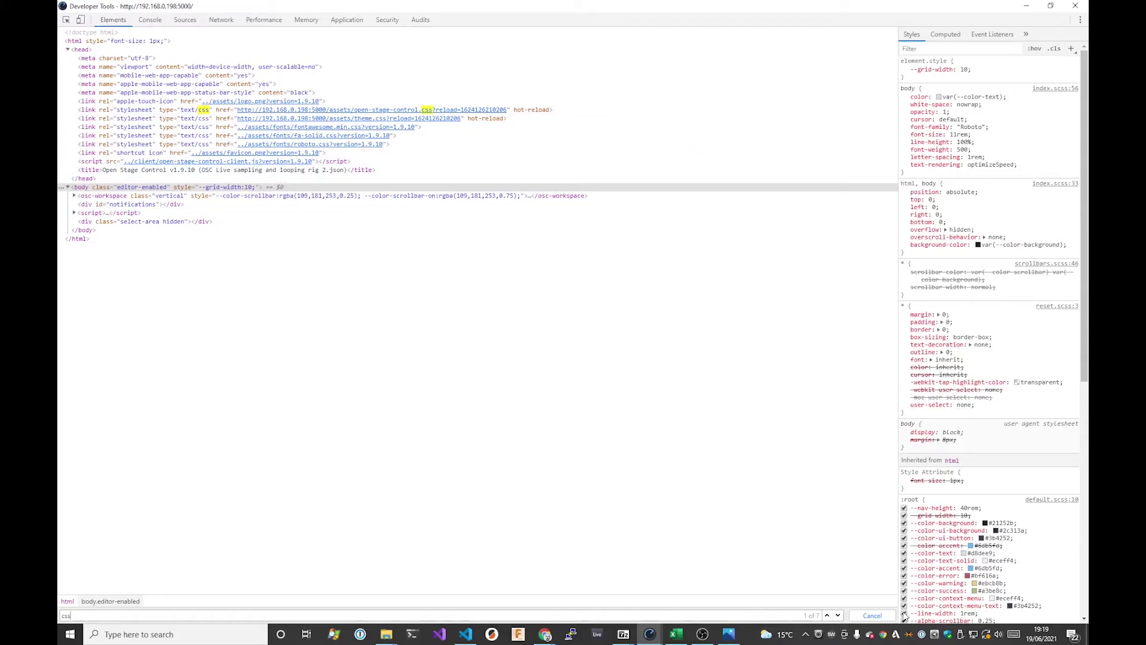
click(838, 616)
click(839, 615)
click(838, 615)
click(839, 616)
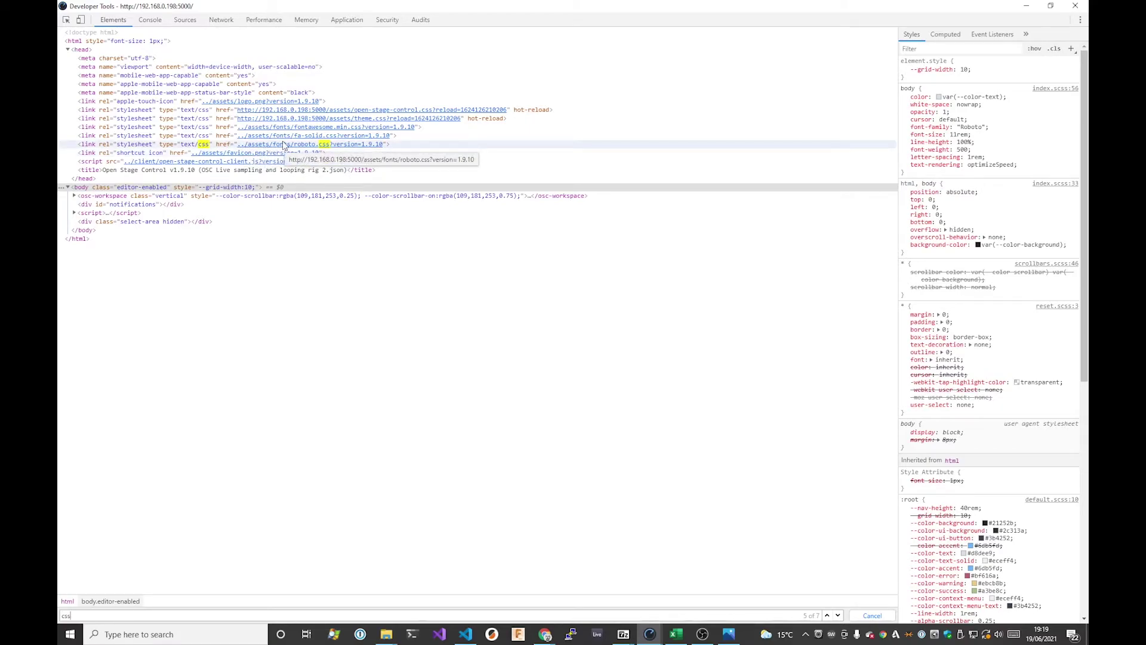
Review the .cool-button background-image line in test.css, and toggle the LED button on the Effects tab before selecting panel_1.
key(alt+Tab)
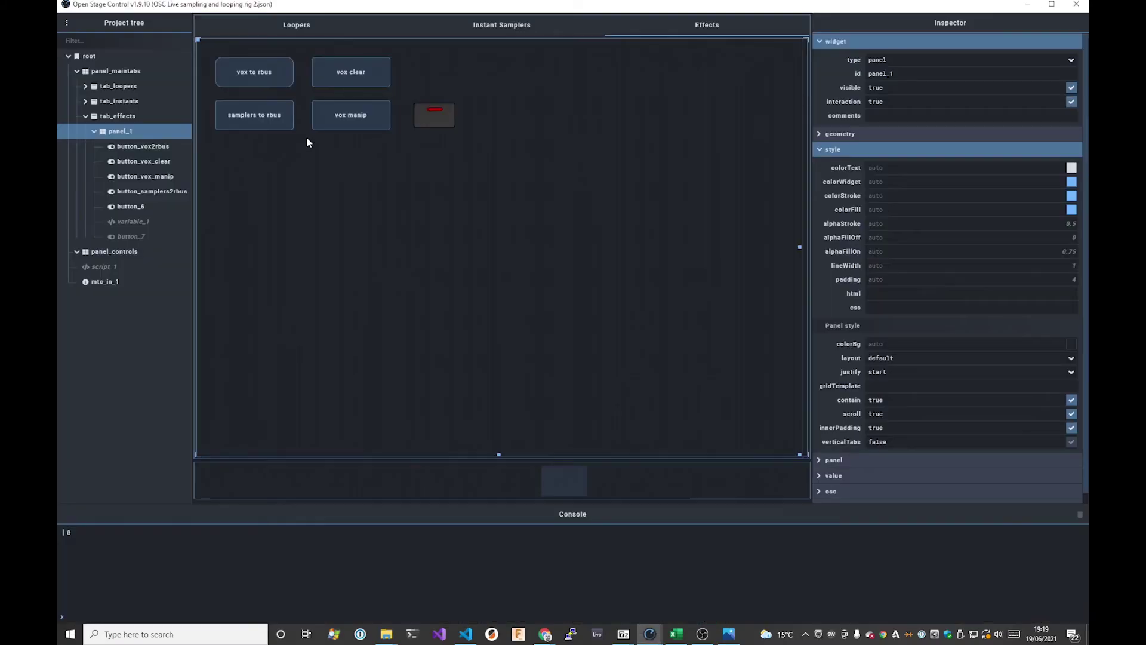
key(alt+Tab)
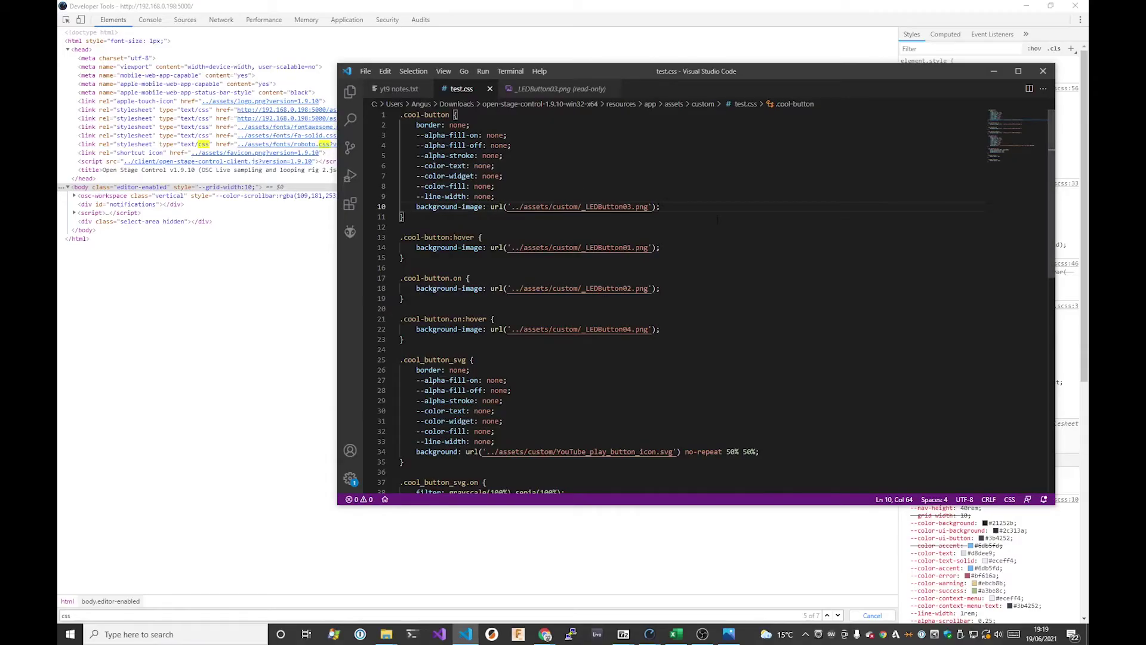
click(403, 217)
click(716, 207)
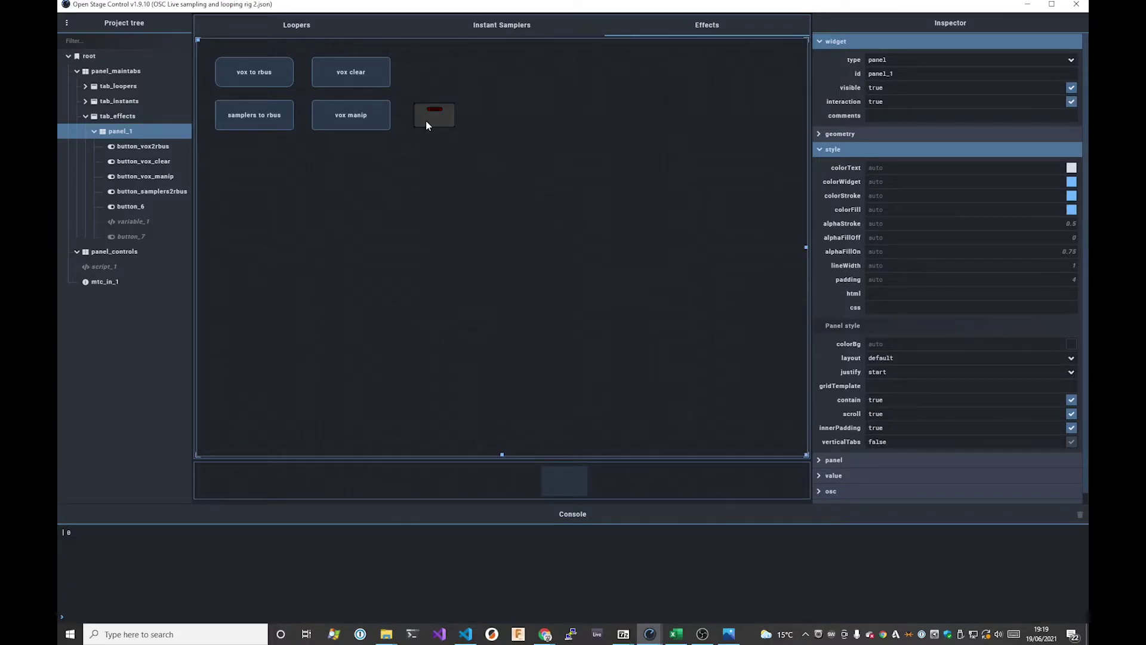
click(427, 124)
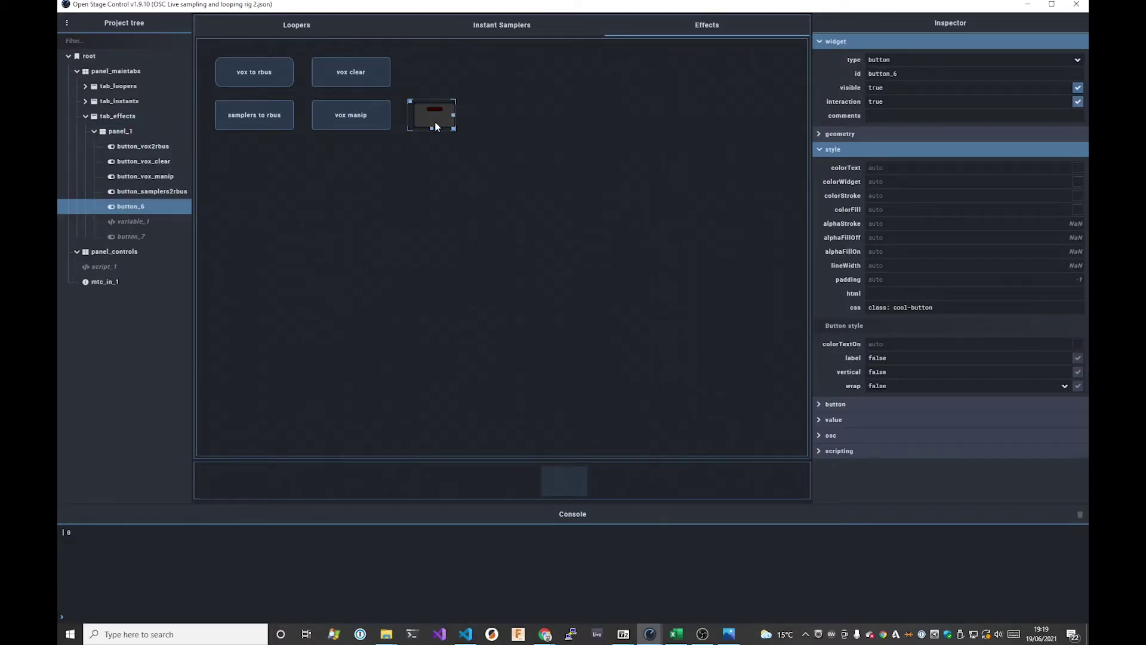
click(501, 127)
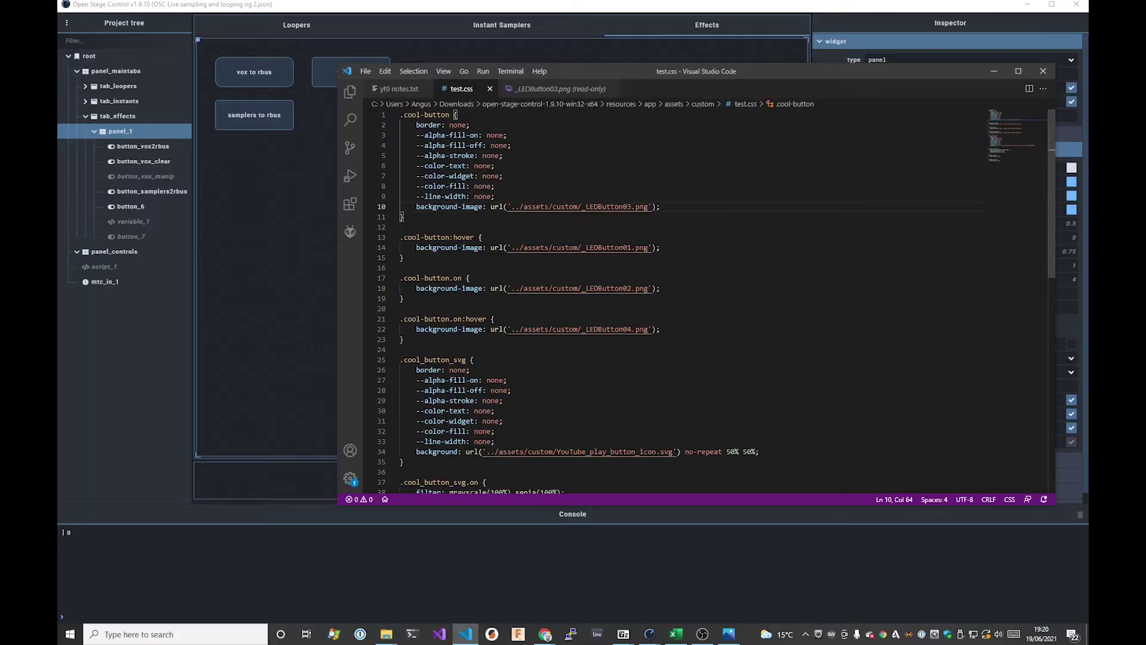
Examine the .cool-button:hover rule in test.css, highlighting its class name and hover part, and check its _LEDButton01.png background-image line.
click(706, 238)
double_click(464, 237)
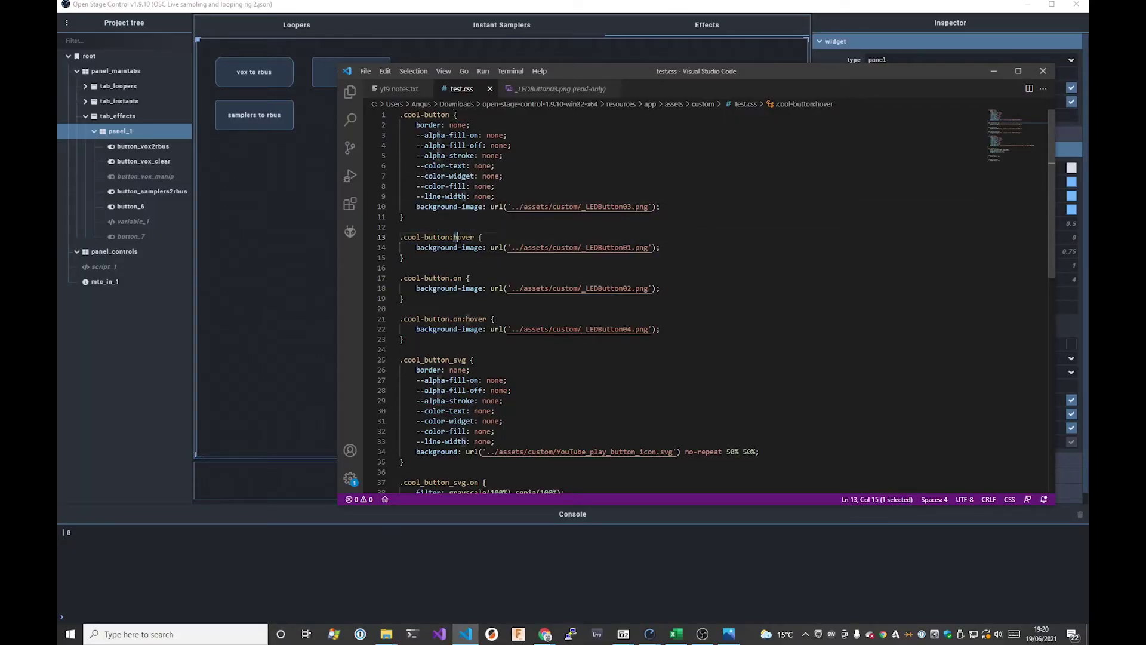
click(512, 237)
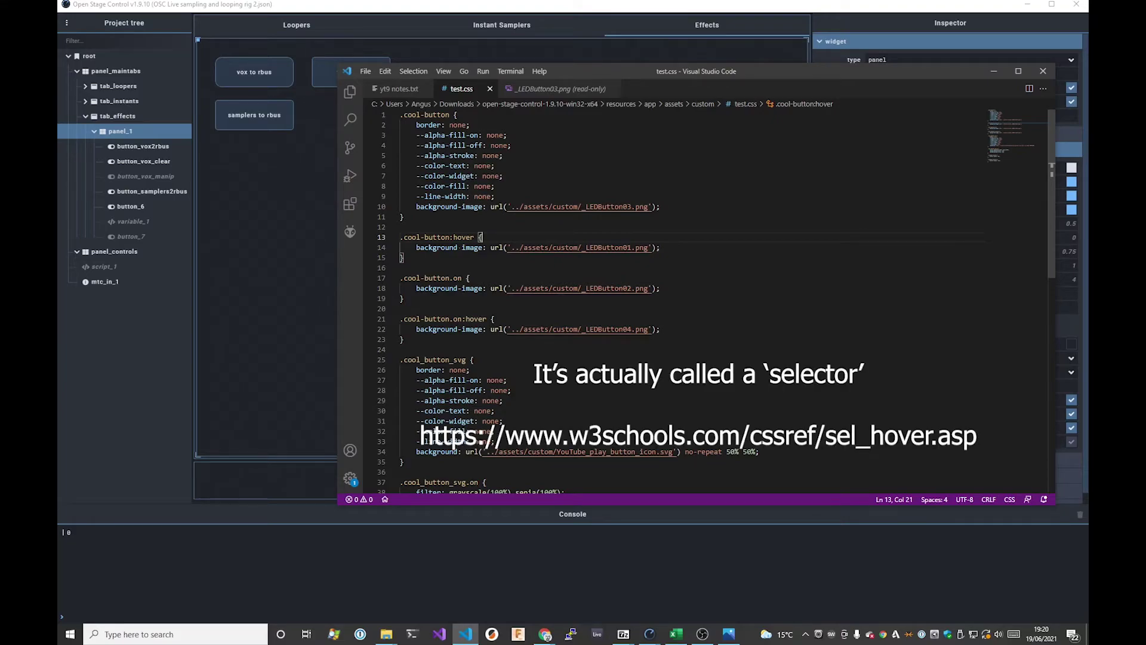
drag(400, 237, 450, 237)
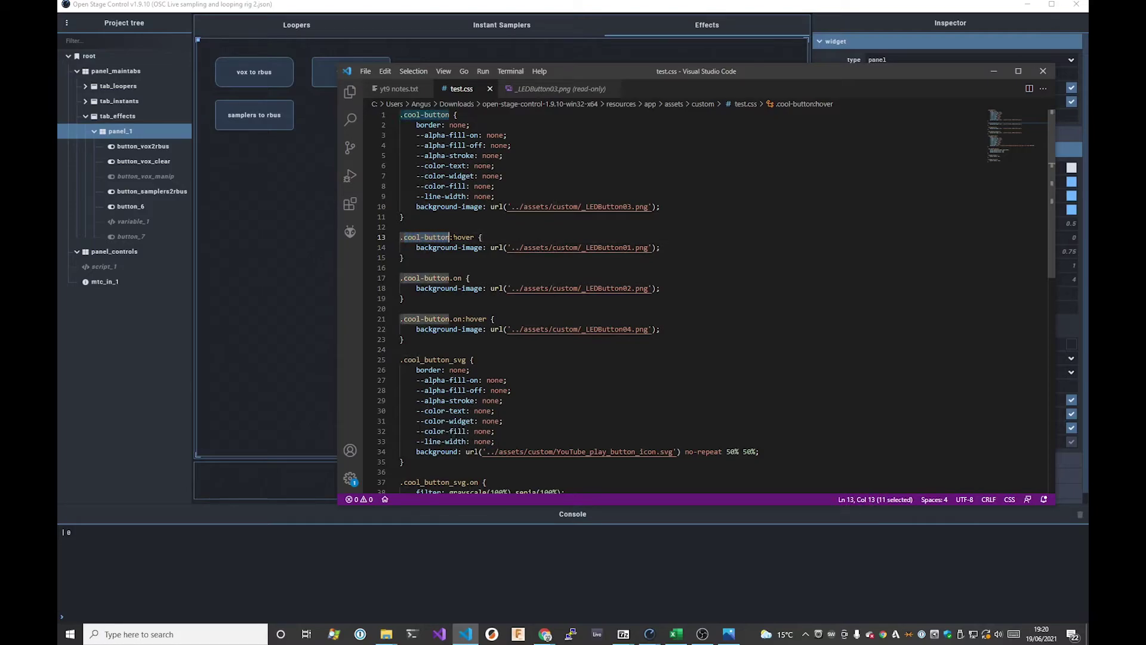
click(466, 237)
click(476, 259)
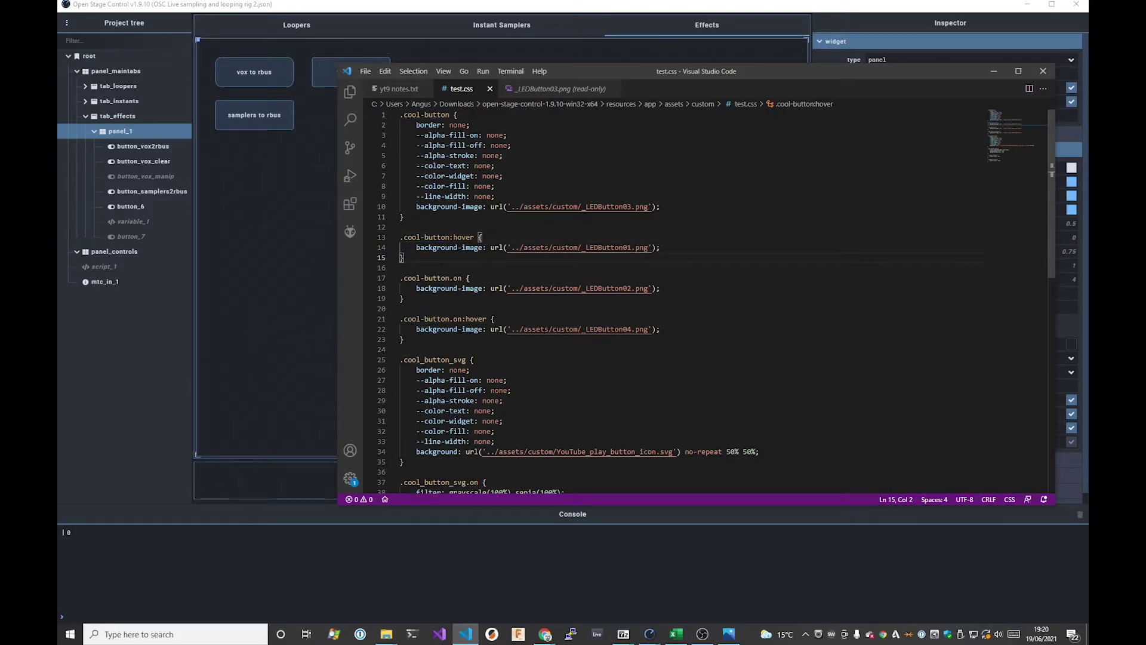
click(700, 247)
Move the custom folder window down and compare its LED images with the .cool-button.on and .cool-button.on:hover rules in test.css.
mouse_move(624, 248)
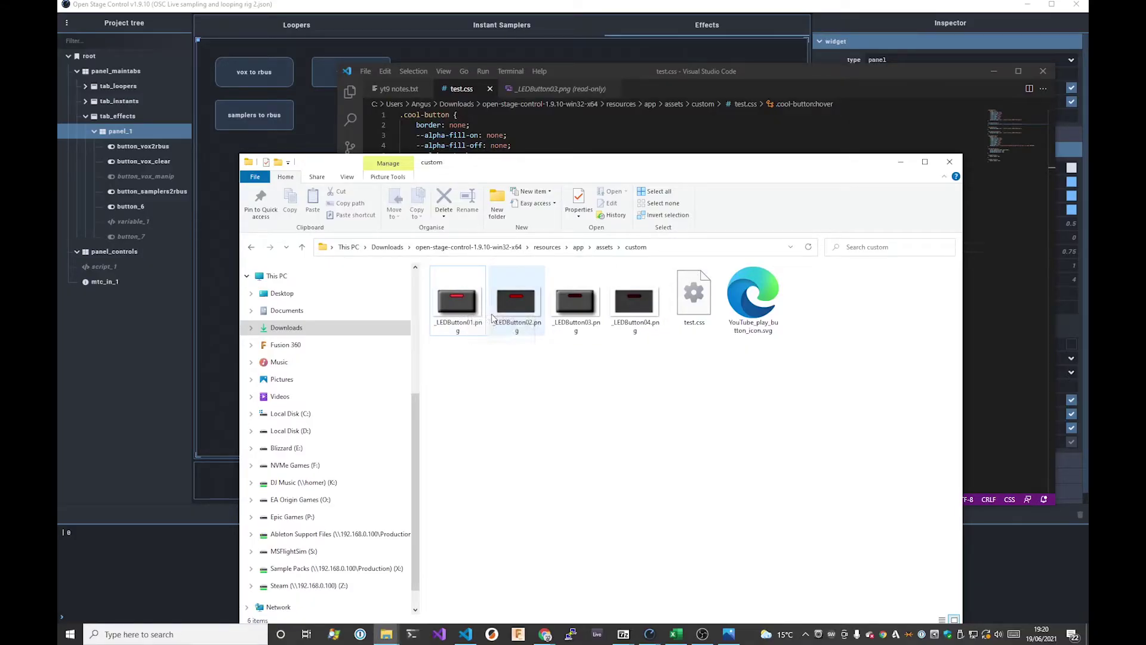
drag(688, 171, 693, 402)
click(702, 289)
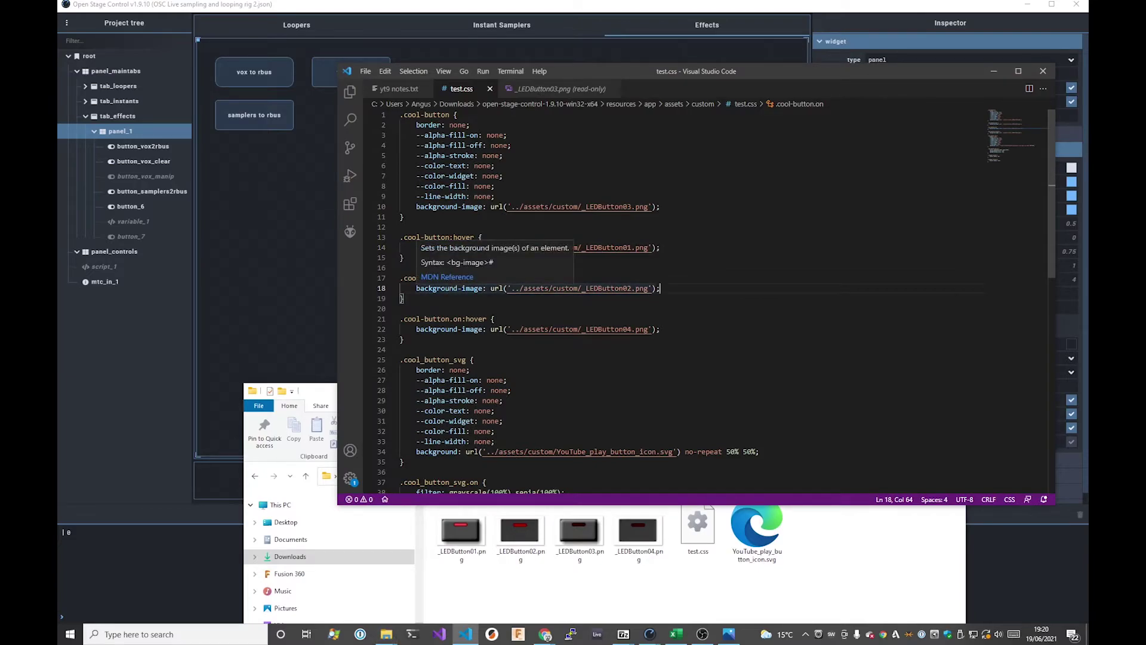
click(457, 309)
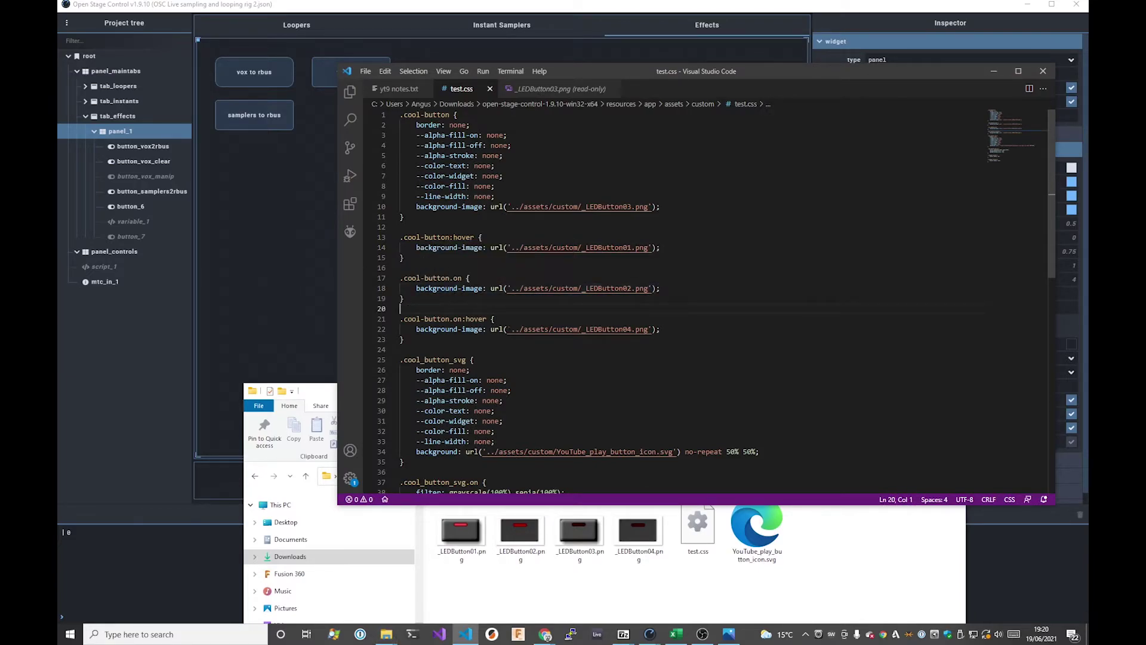
click(508, 317)
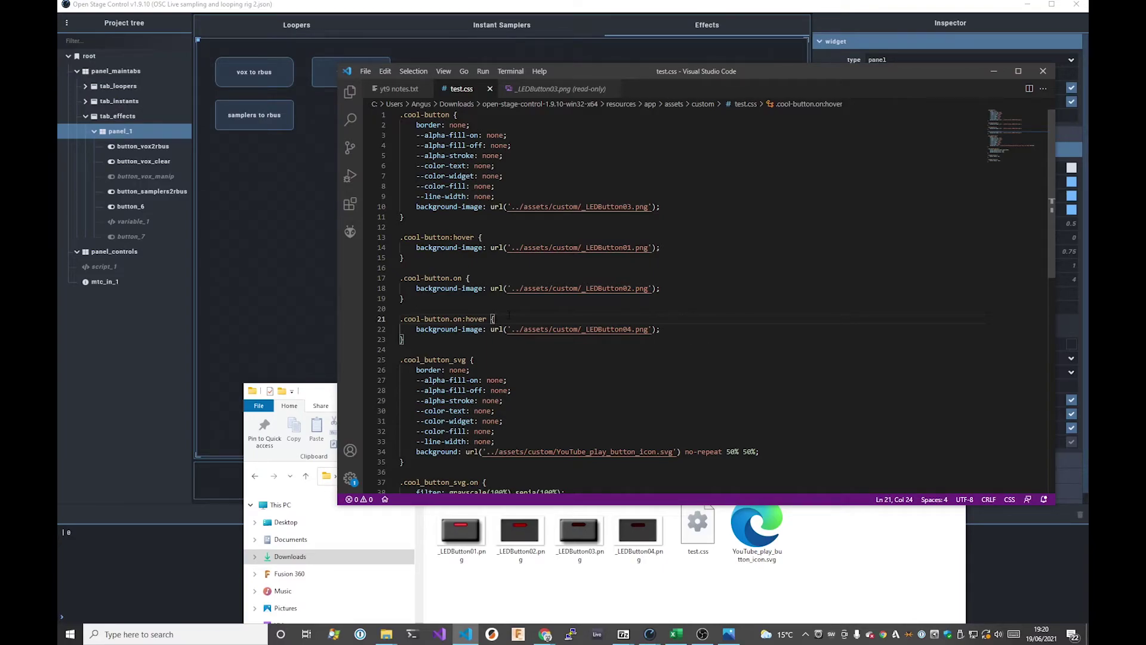
click(682, 288)
Return to Open Stage Control, switch on the vox to rbus button, and reopen the developer tools in a smaller floating window.
click(274, 165)
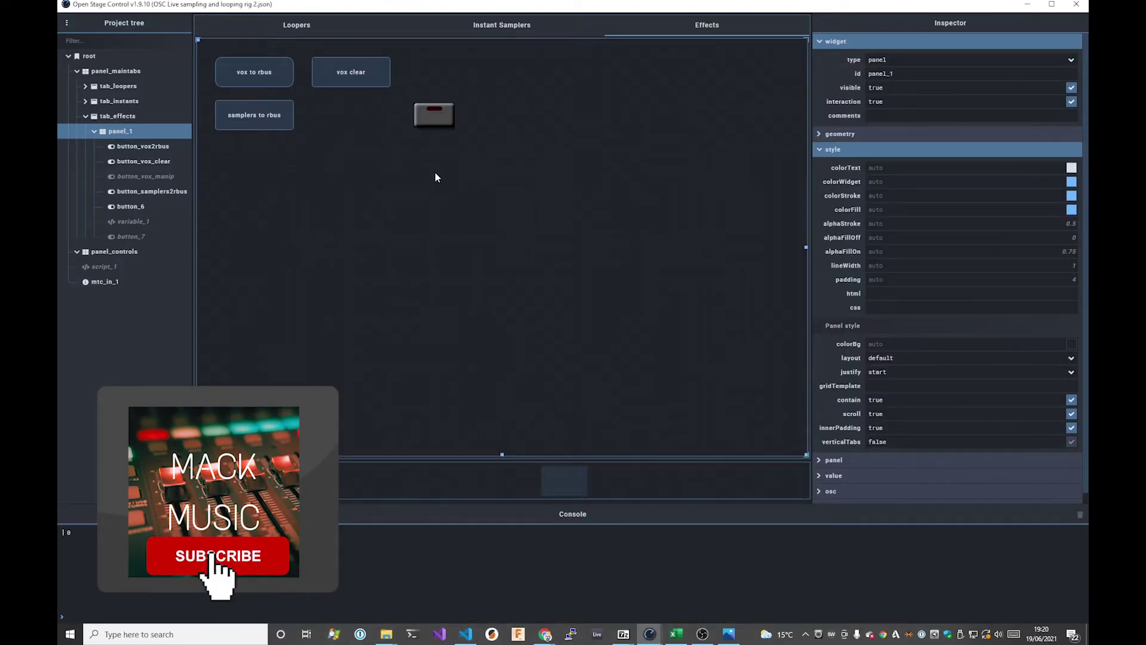
click(254, 81)
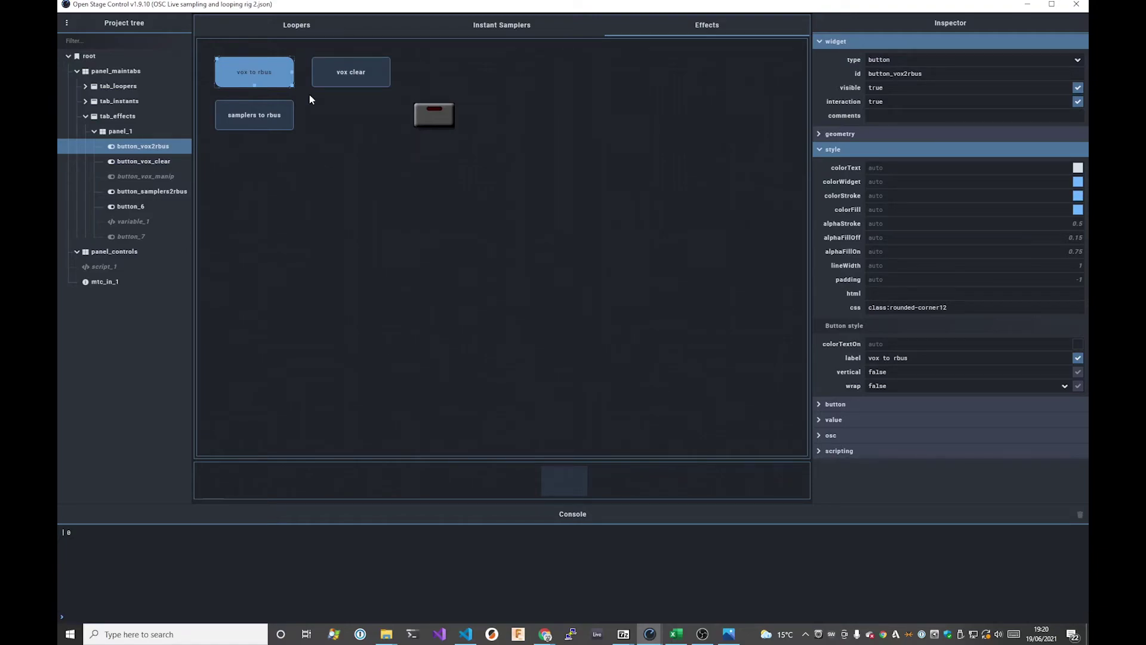
key(F12)
double_click(206, 7)
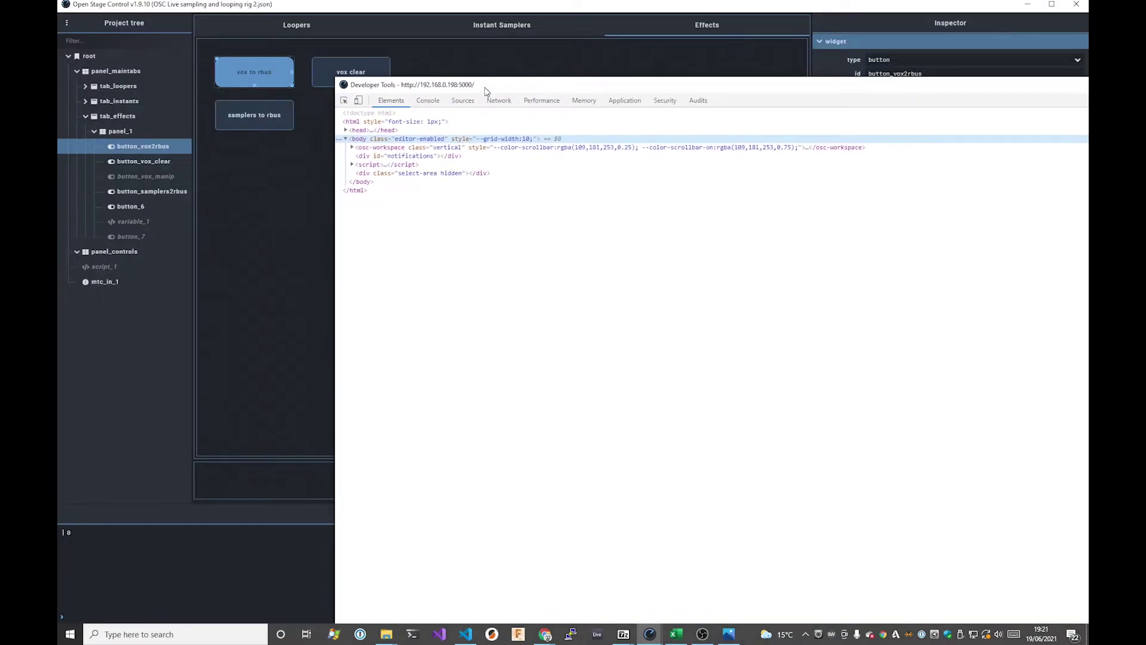
drag(336, 76, 508, 85)
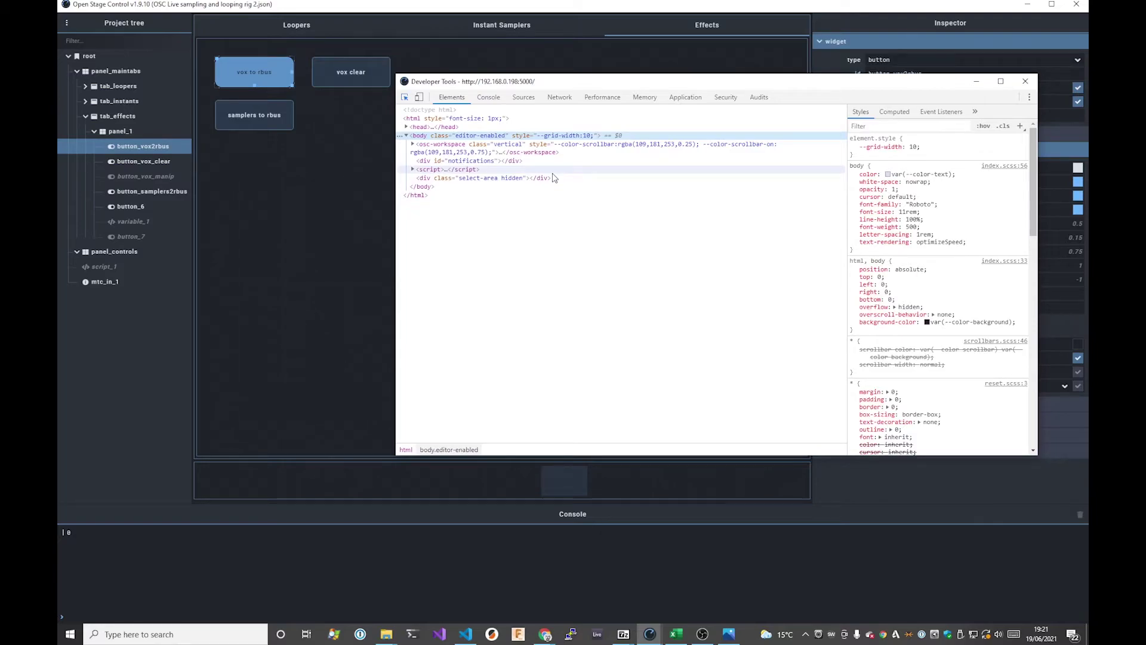
Inspect the vox to rbus button's element and toggle the button off and on to compare its class attribute.
key(ctrl+shift+c)
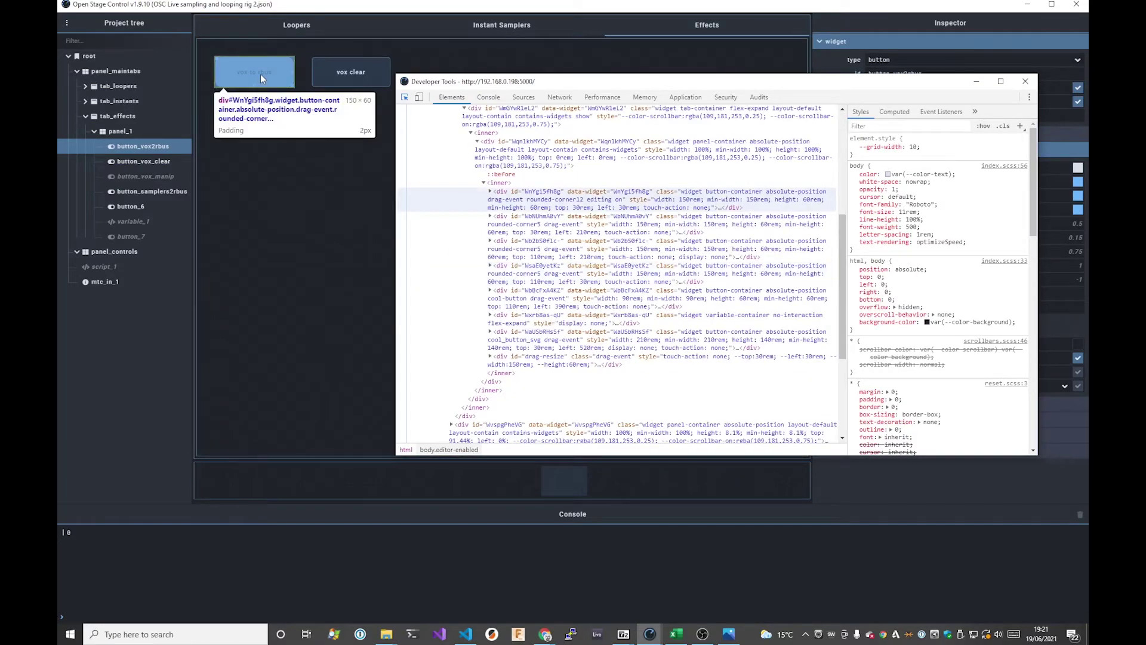
click(260, 74)
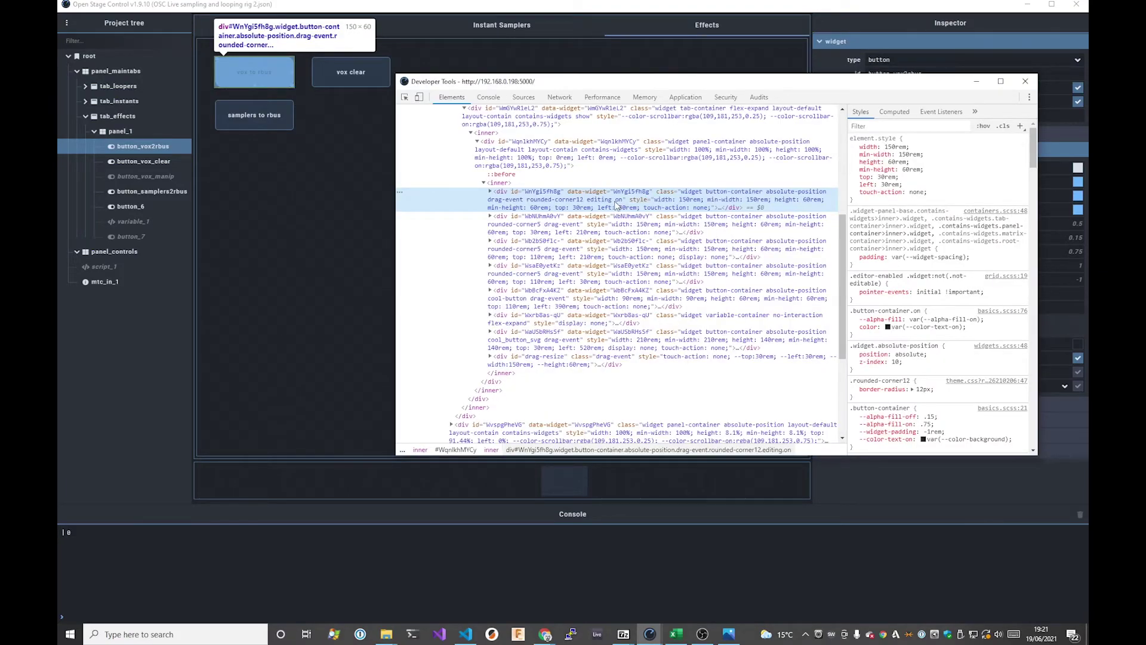
click(260, 75)
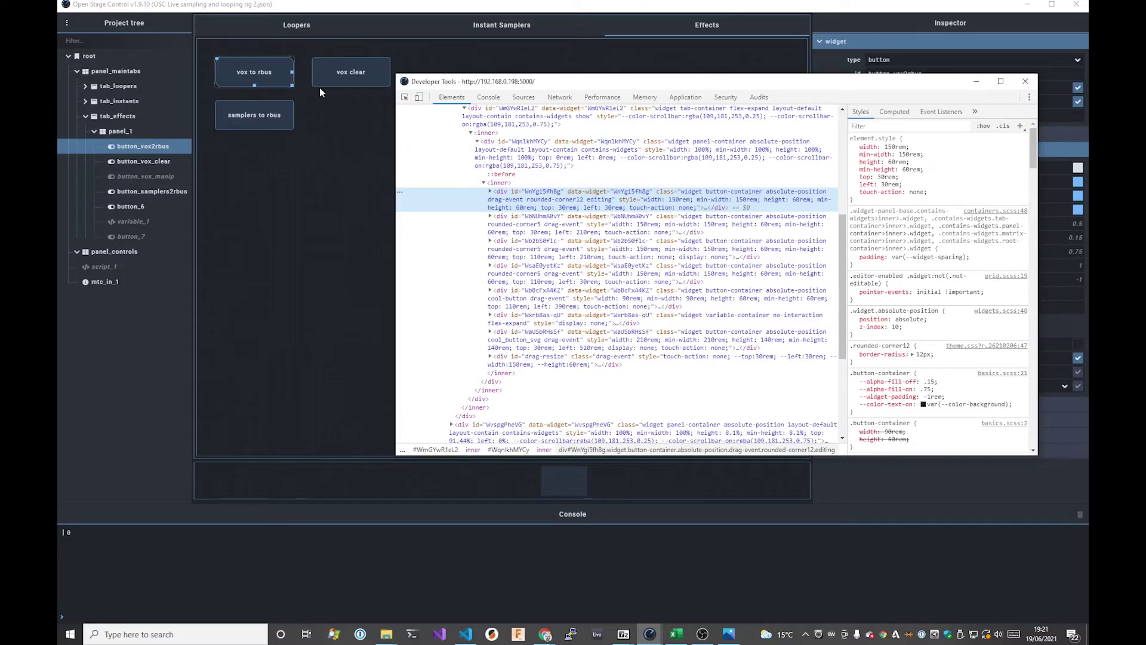
click(275, 76)
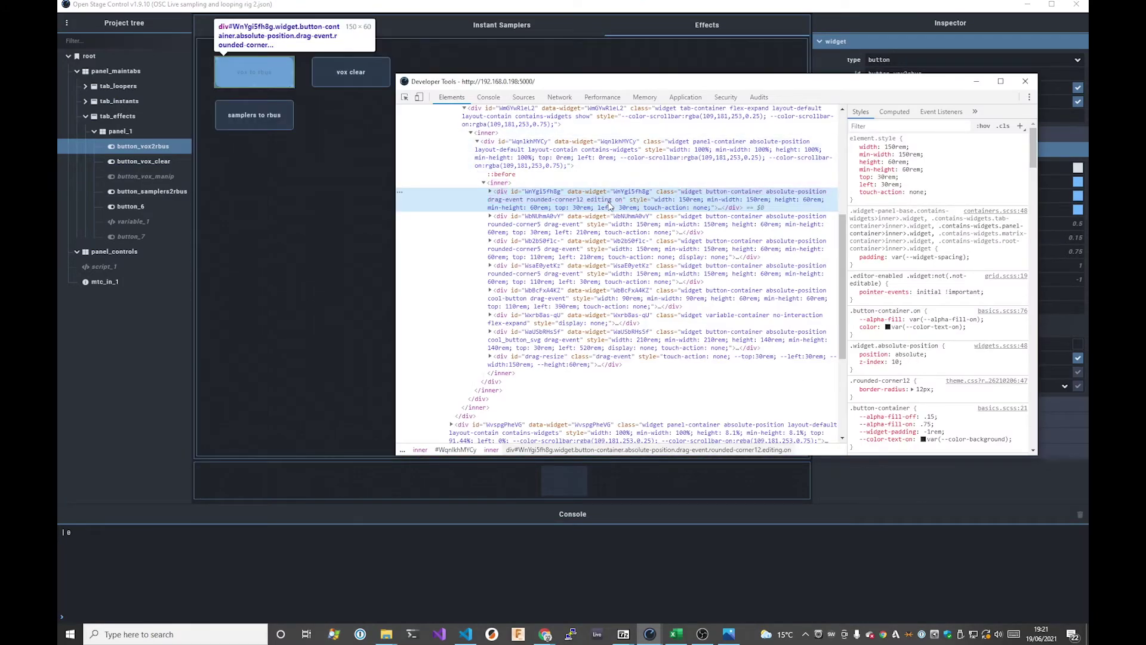
Arrange Open Stage Control and the developer tools side by side, and toggle vox to rbus off and on to watch its element's classes.
drag(641, 90, 659, 128)
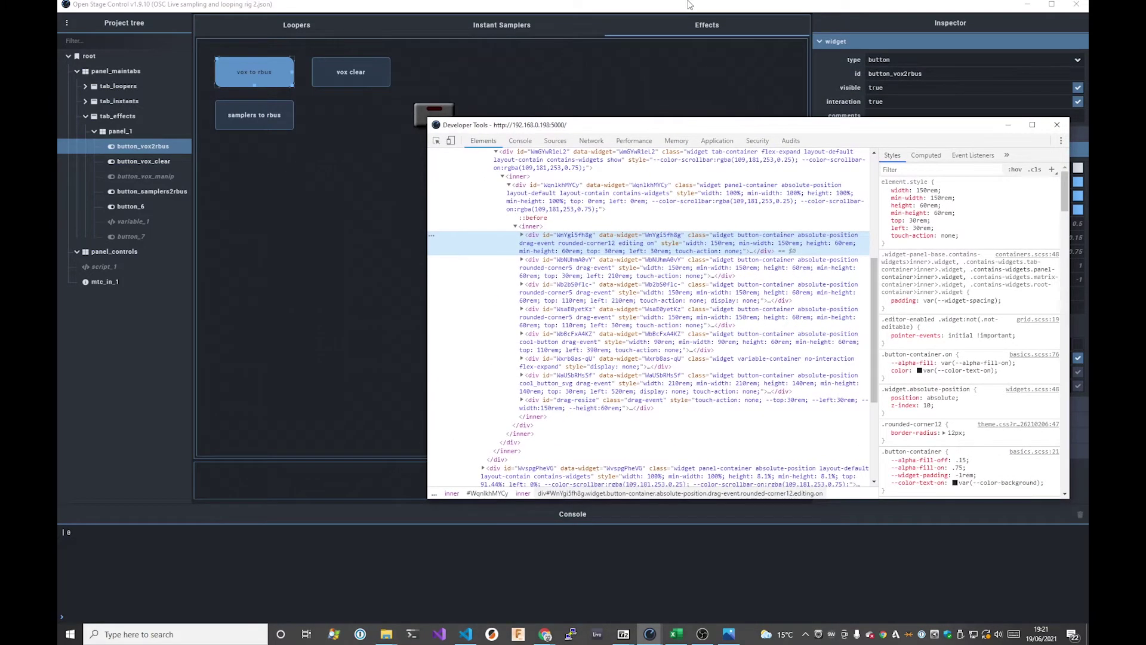
drag(690, 5, 665, 71)
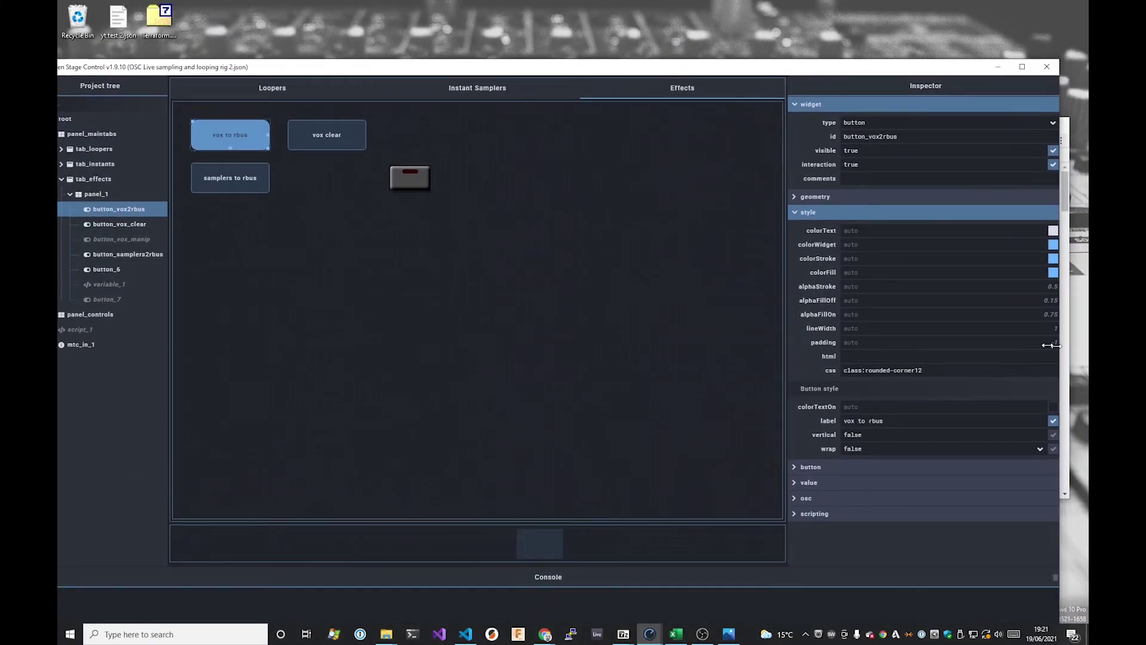
drag(1073, 346, 701, 347)
drag(422, 75, 493, 26)
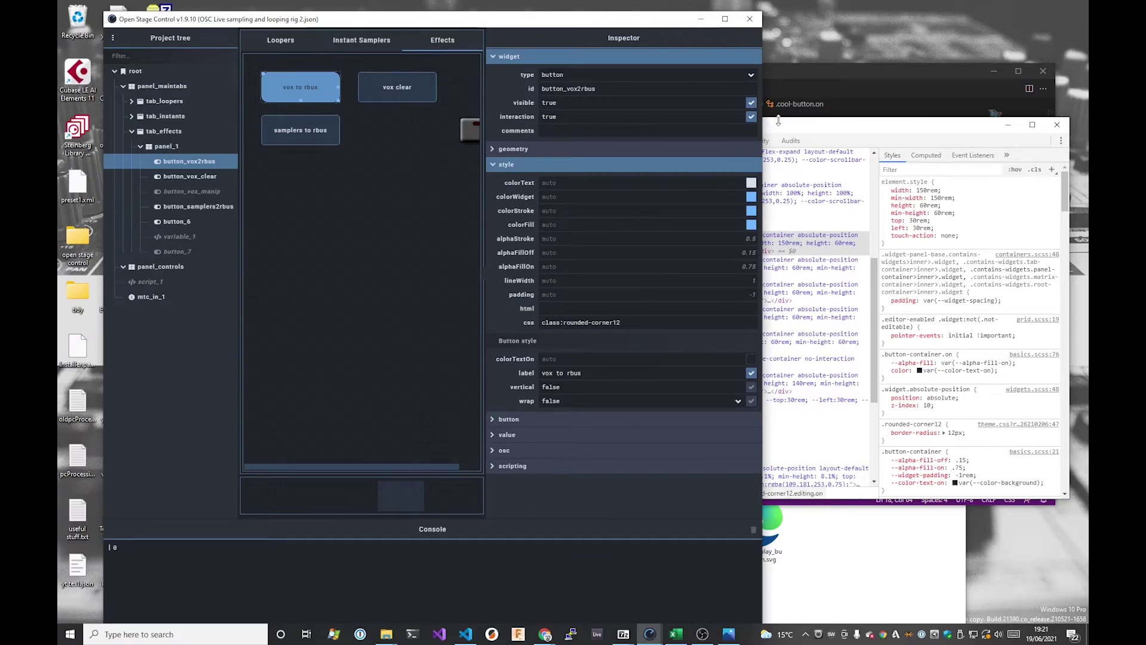
click(806, 124)
drag(806, 124, 1060, 163)
drag(866, 163, 954, 156)
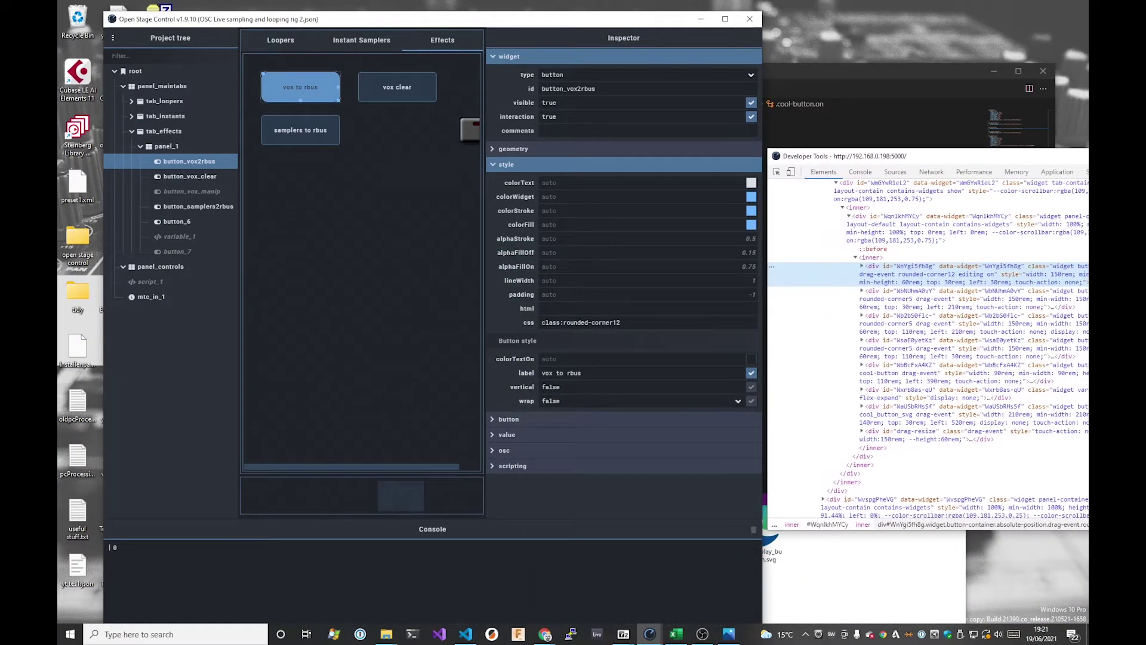
click(299, 95)
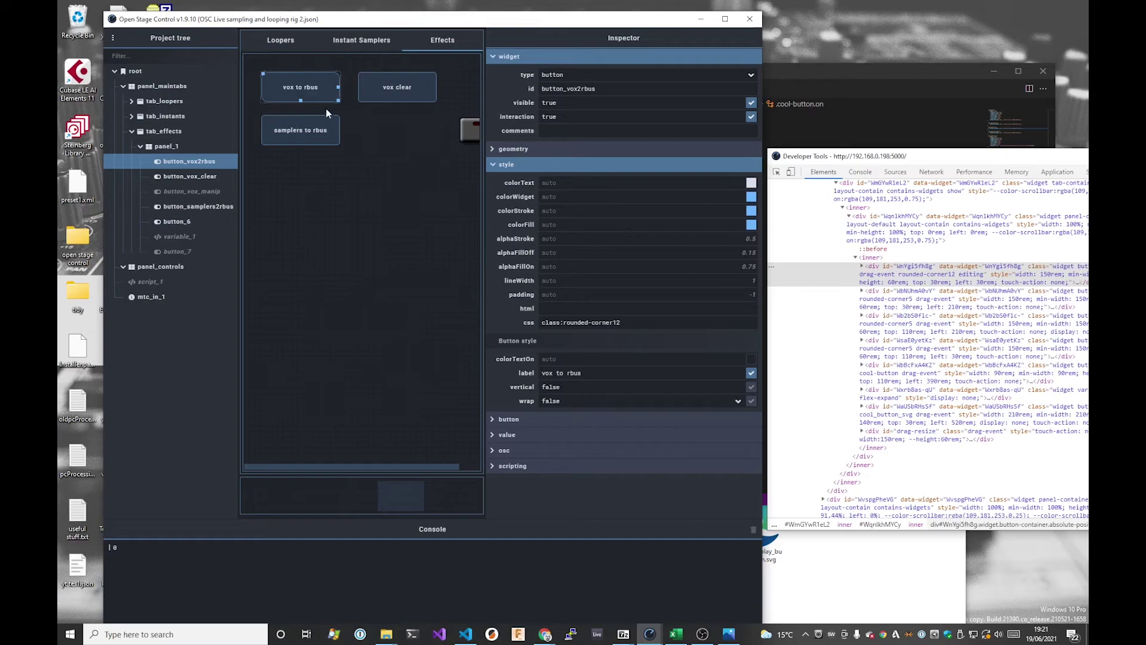
click(319, 92)
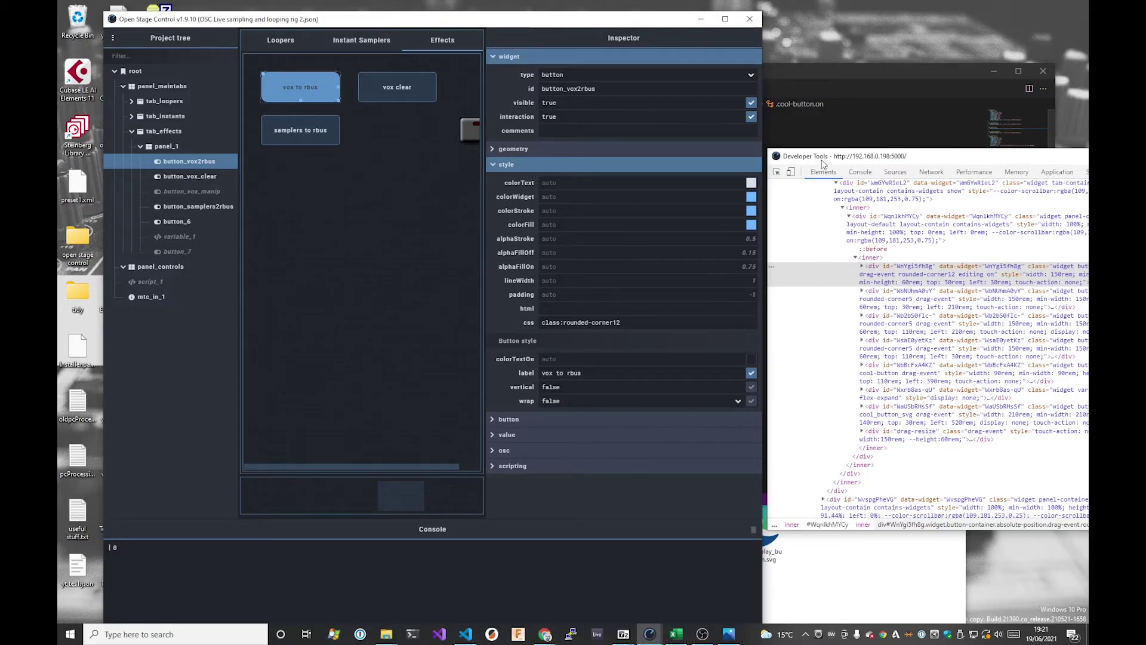
Move the developer tools window aside and maximize the Open Stage Control window.
drag(824, 163, 264, 127)
drag(398, 20, 582, 52)
double_click(582, 54)
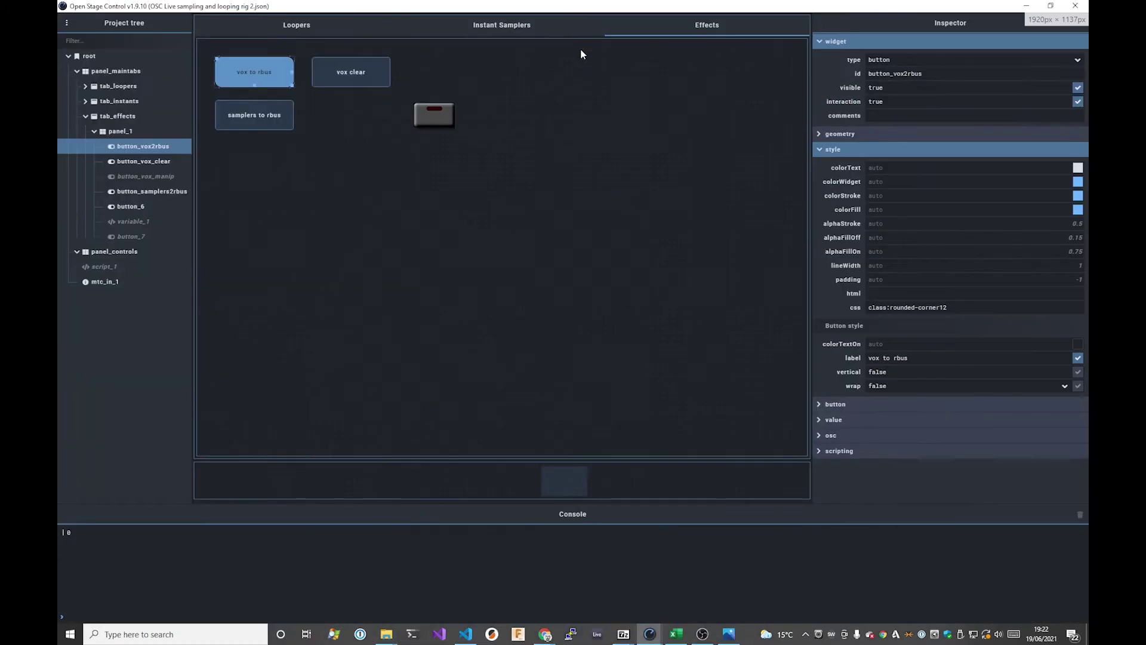
Switch to test.css in Visual Studio Code and examine the background image rule of .cool-button.on.
click(503, 231)
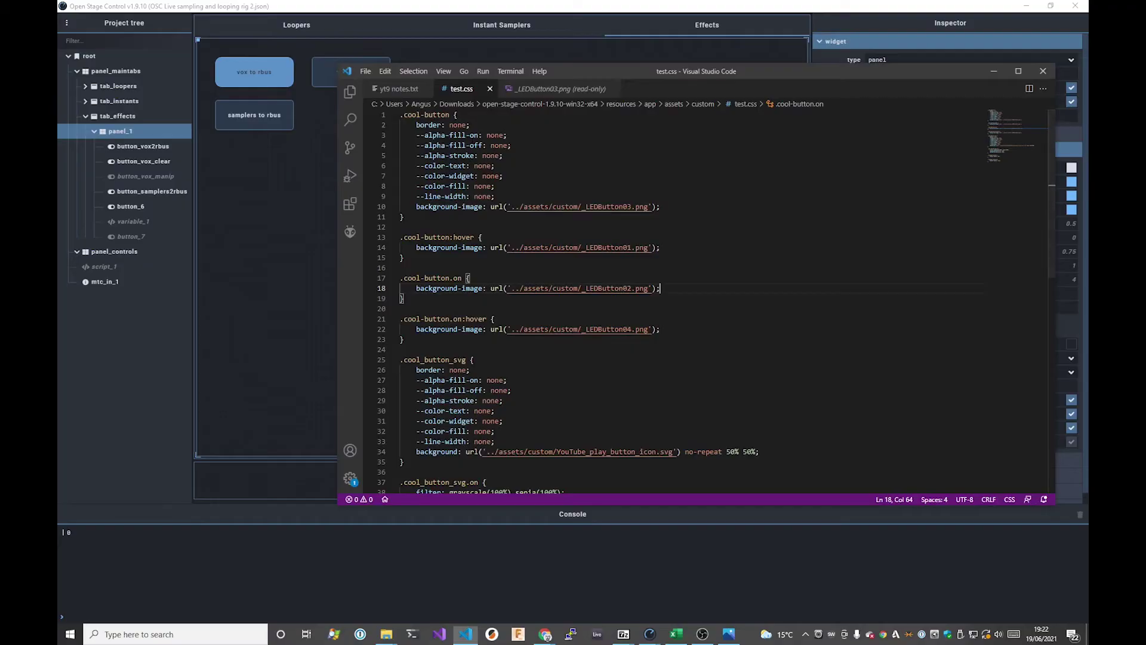
key(Down)
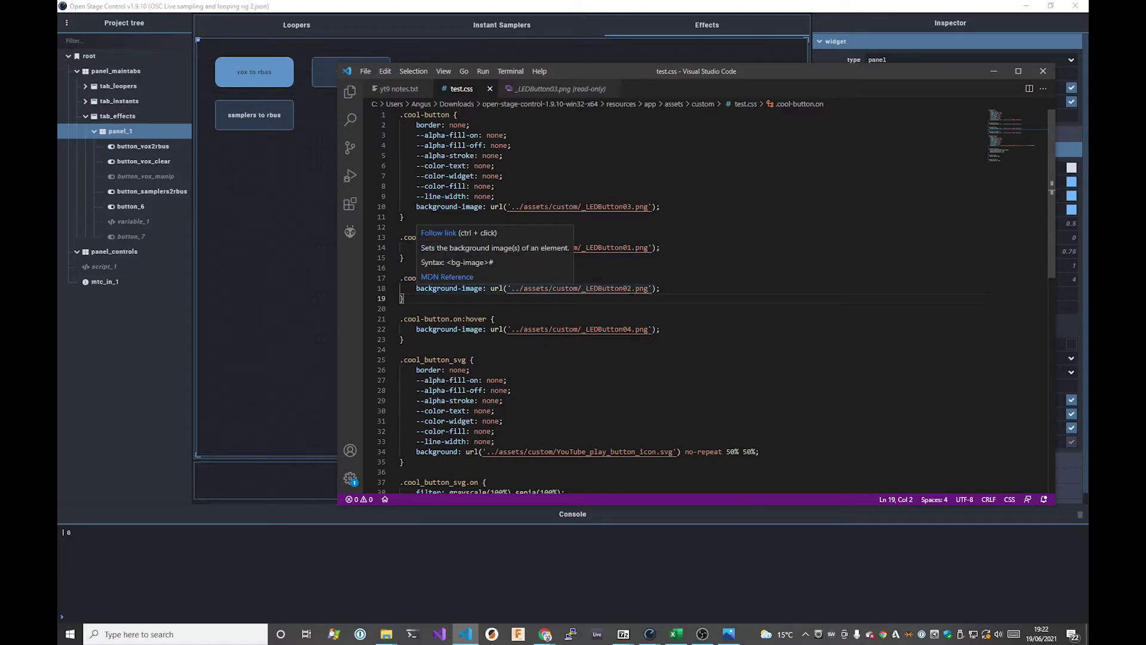
click(689, 289)
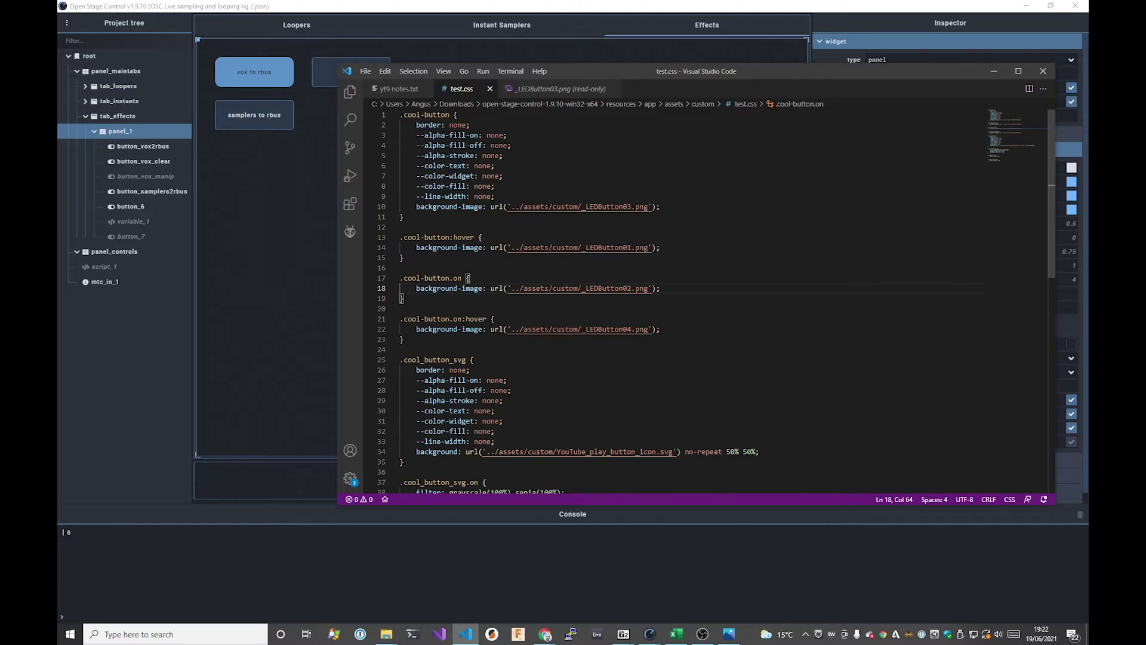
Highlight the group of cool-button rules in test.css, from .cool-button.on:hover back up to .cool-button, and clear the selection.
click(690, 330)
key(shift+Up)
key(shift+Up)
key(shift+Up)
key(shift+Up)
key(shift+Up)
key(shift+Up)
key(shift+Up)
key(shift+Up)
key(shift+Up)
key(shift+Up)
key(shift+Up)
key(shift+Up)
key(shift+Up)
key(shift+Up)
key(shift+Up)
key(shift+Up)
key(shift+Up)
key(shift+Up)
key(shift+Up)
key(shift+Up)
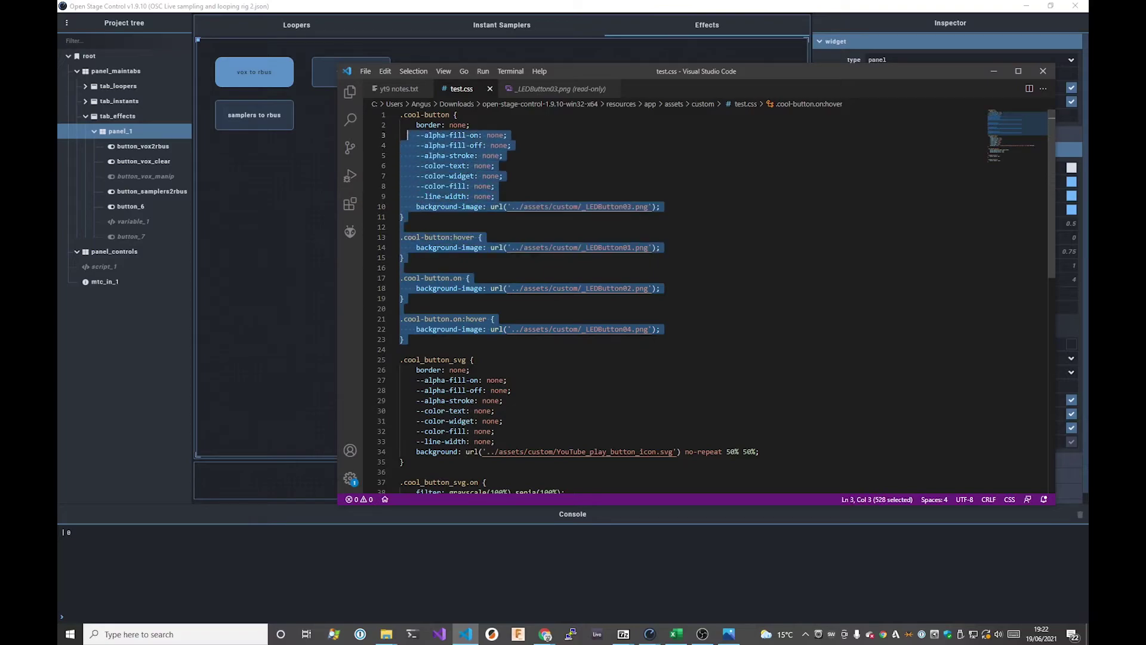
key(Down)
key(Down)
key(Down)
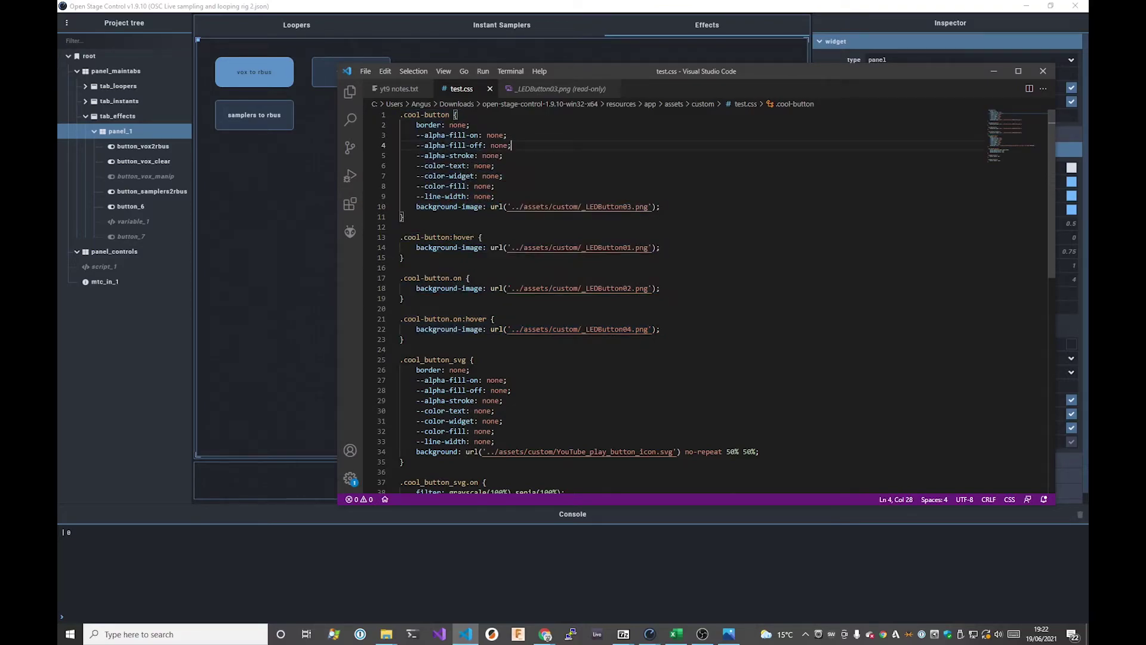
Examine the properties set to none in .cool-button and compare them with the .cool-button.on rule.
click(461, 197)
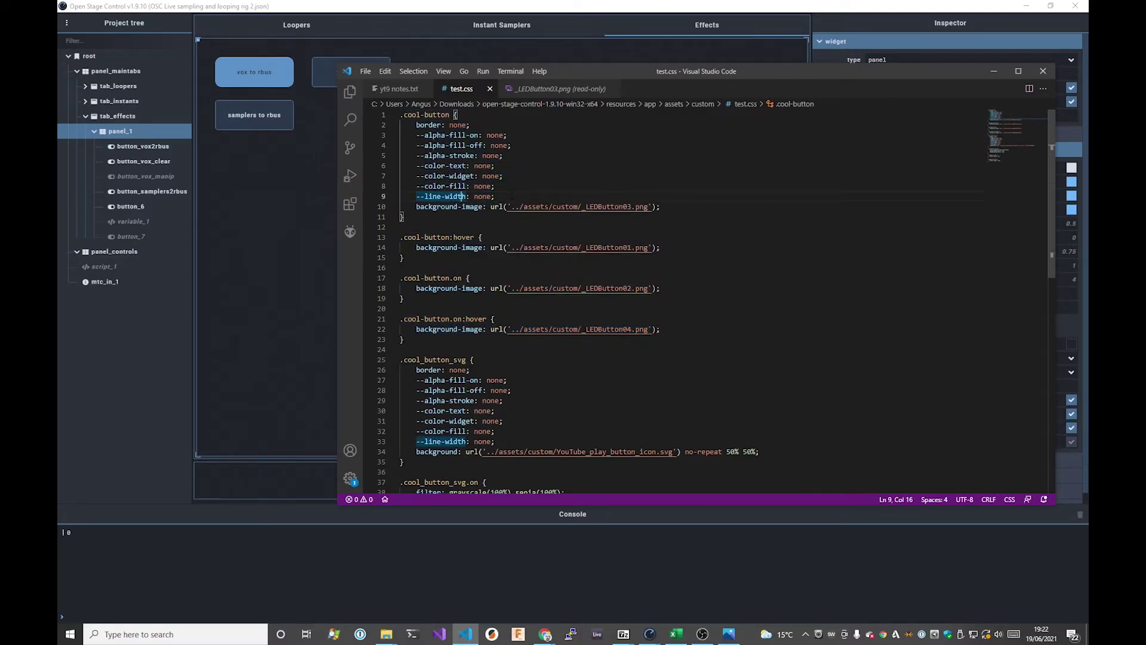
drag(512, 197, 408, 135)
click(484, 269)
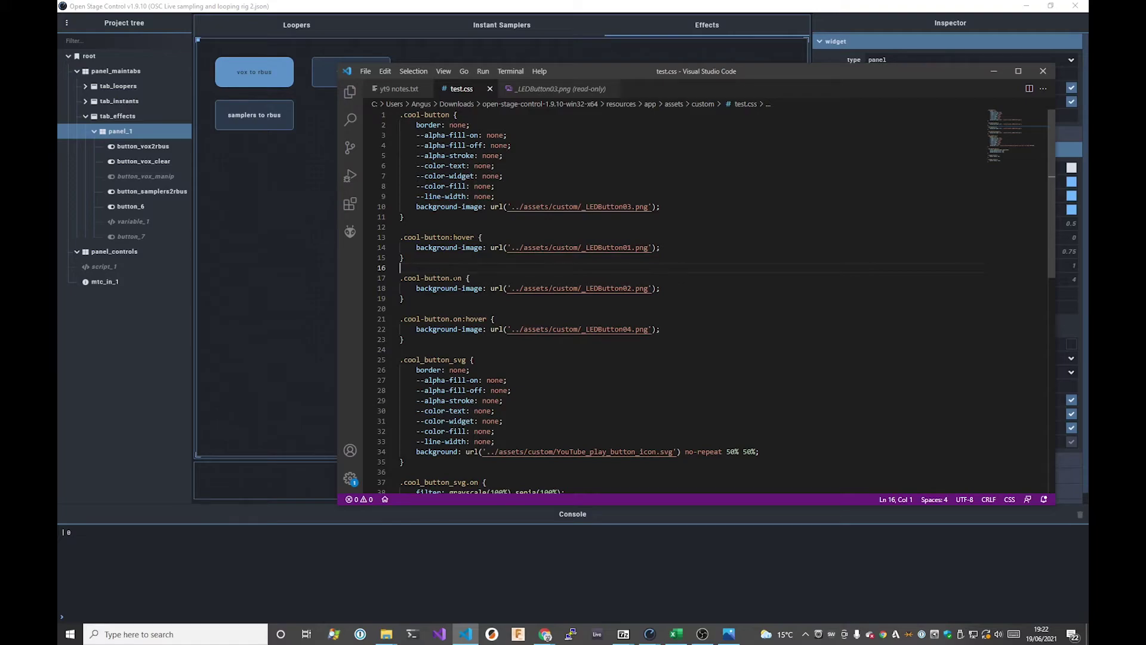
mouse_move(456, 278)
click(403, 299)
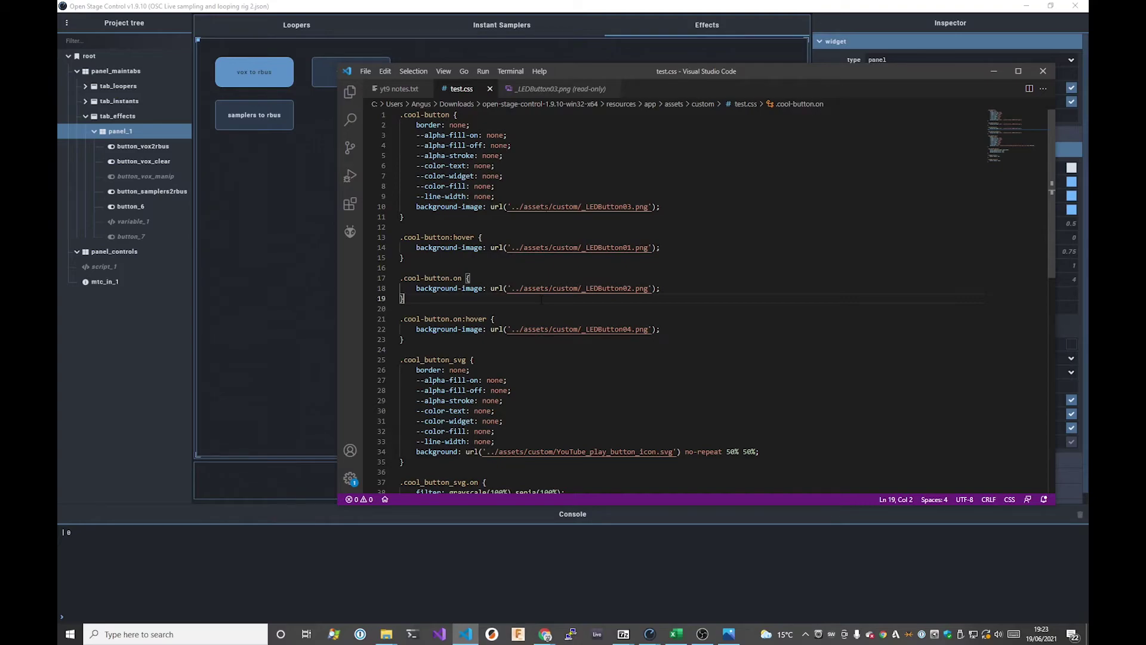
click(552, 197)
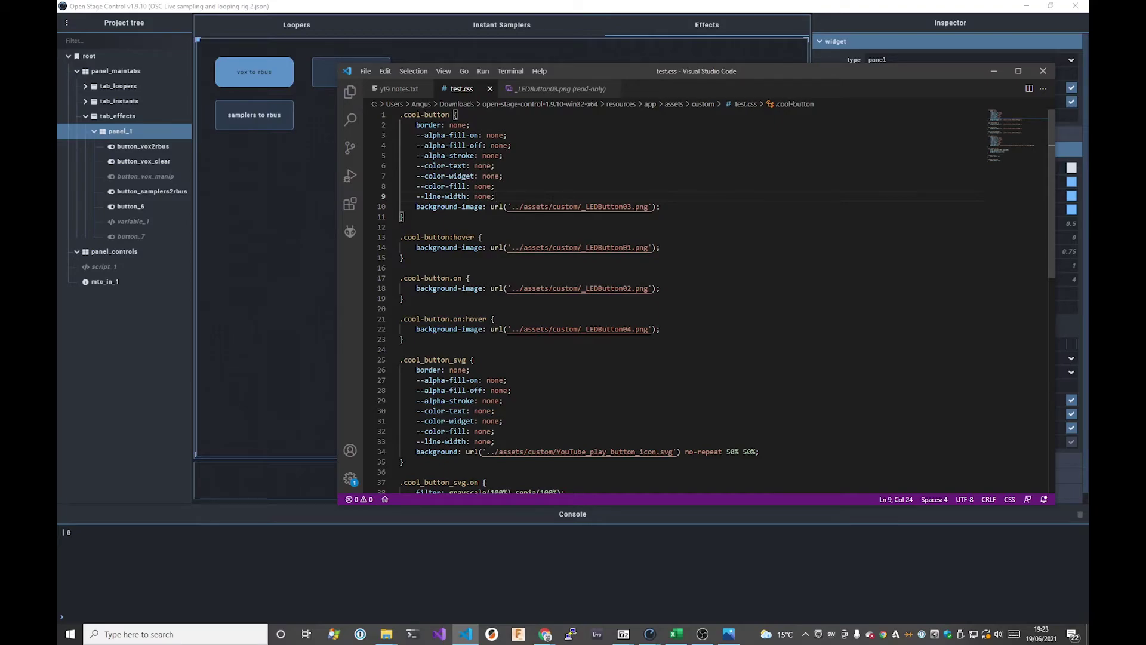
Switch back to Open Stage Control, turn off edit mode, and toggle the LED image button on and off.
click(294, 226)
key(ctrl+e)
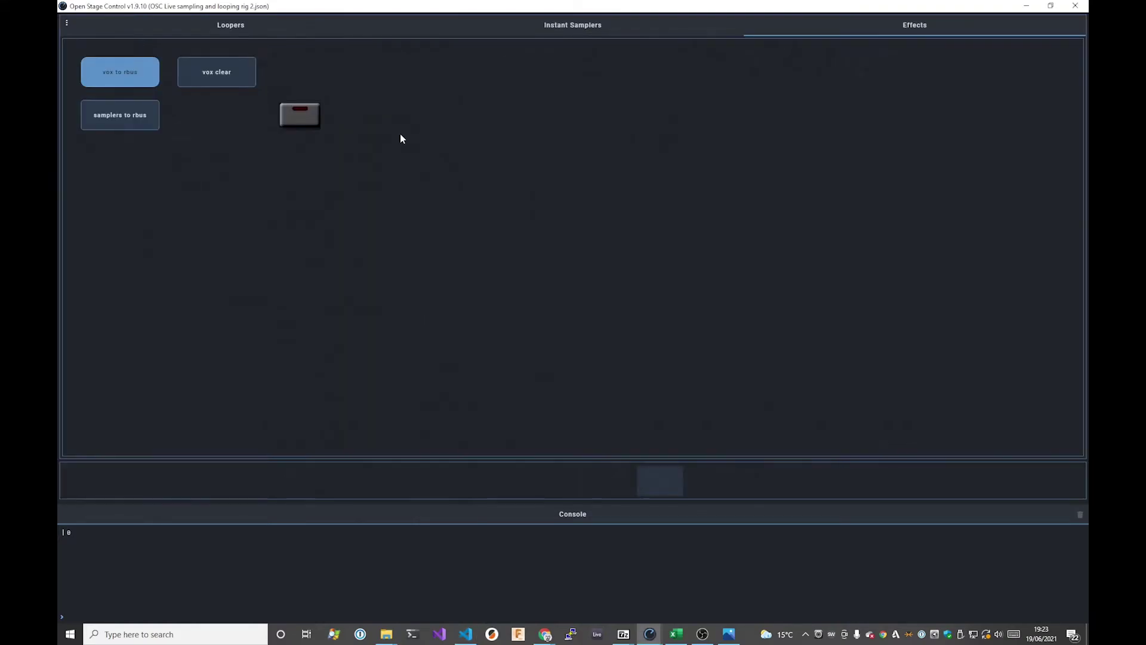
click(296, 114)
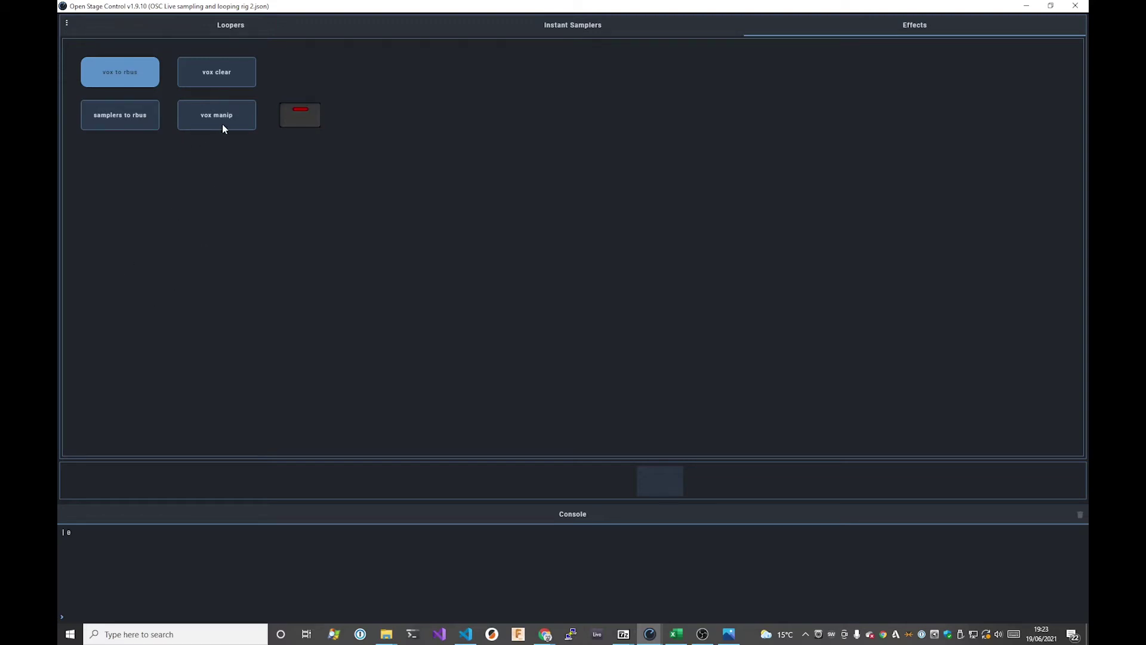
click(295, 125)
click(313, 123)
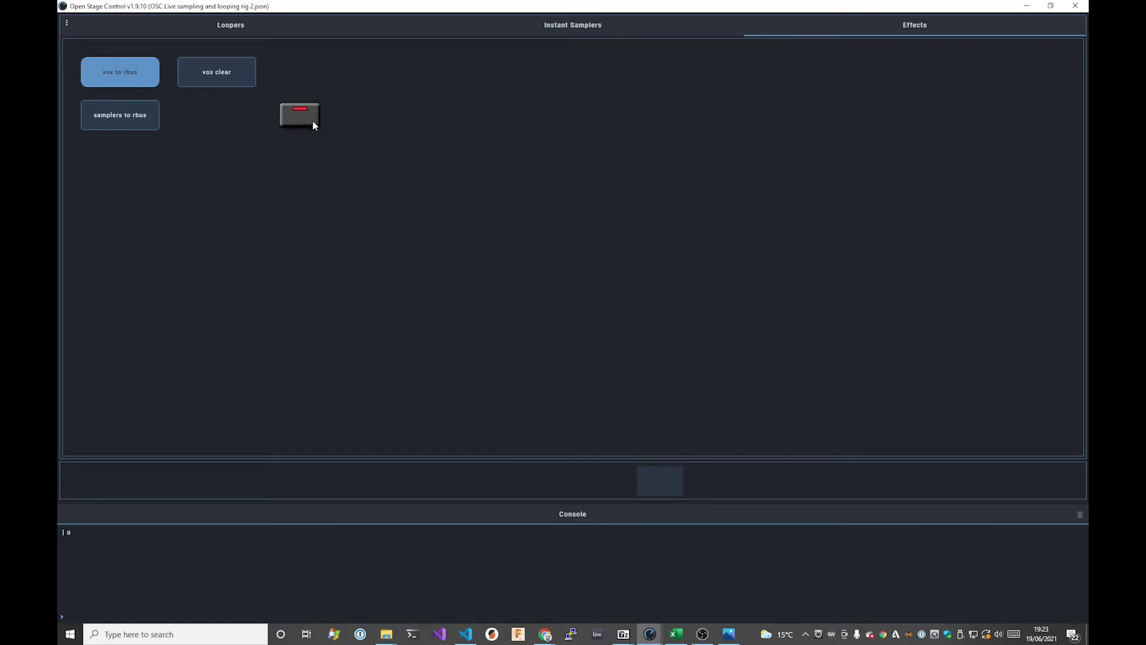
click(302, 113)
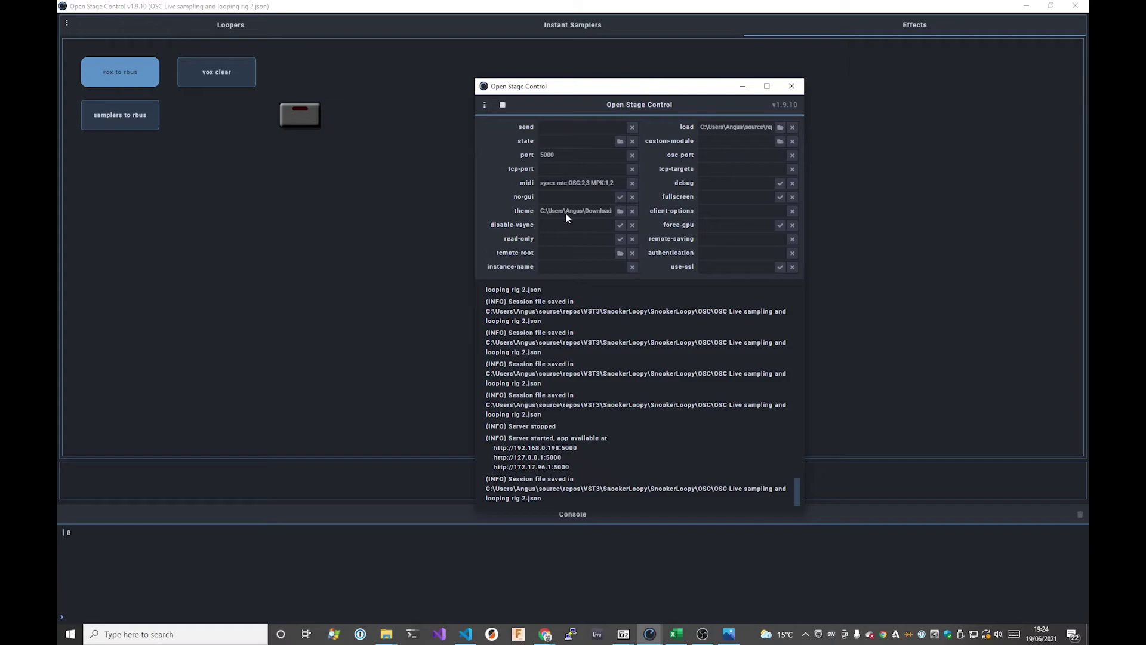
Return from the launcher window to the Effects tab and toggle the LED image button to test its states.
click(372, 195)
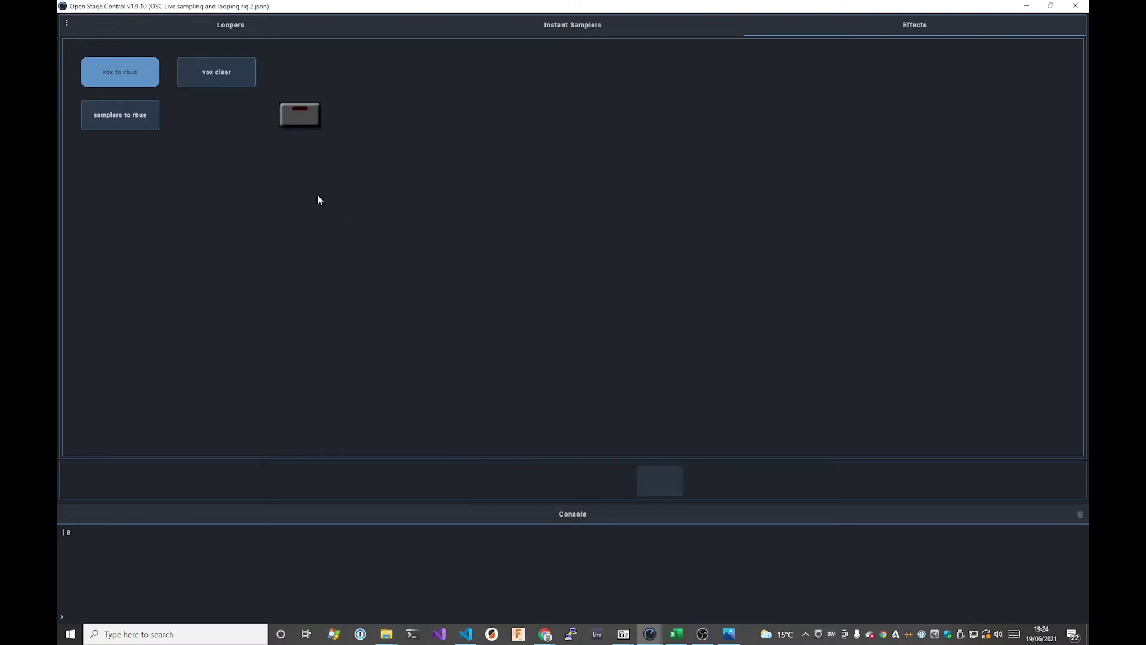
click(306, 123)
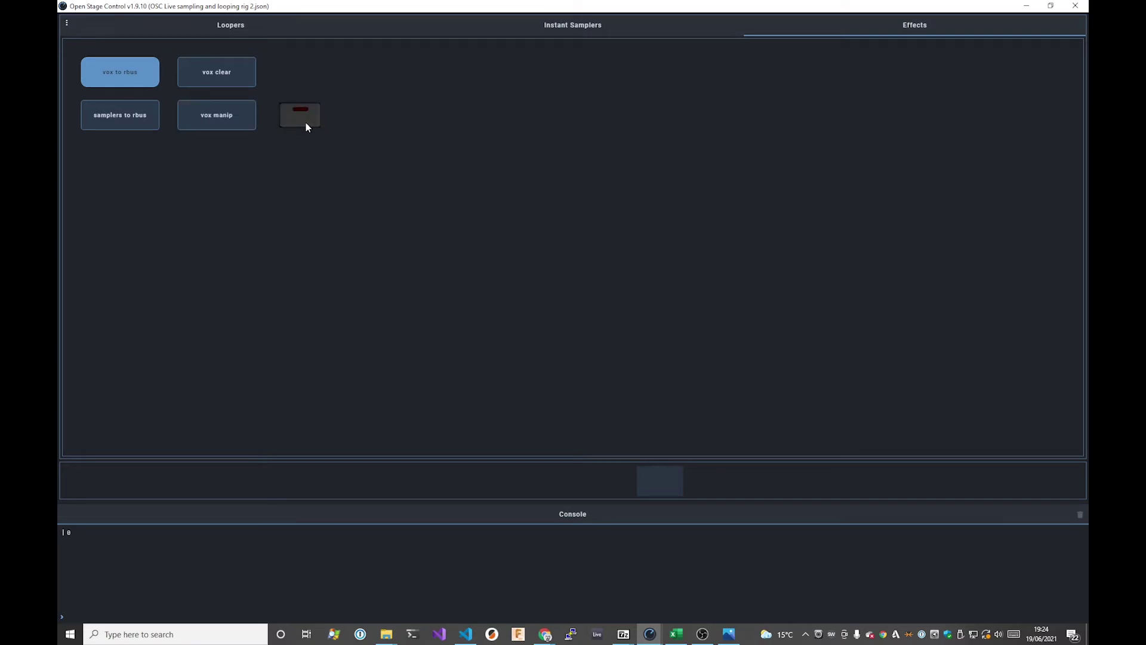
click(306, 123)
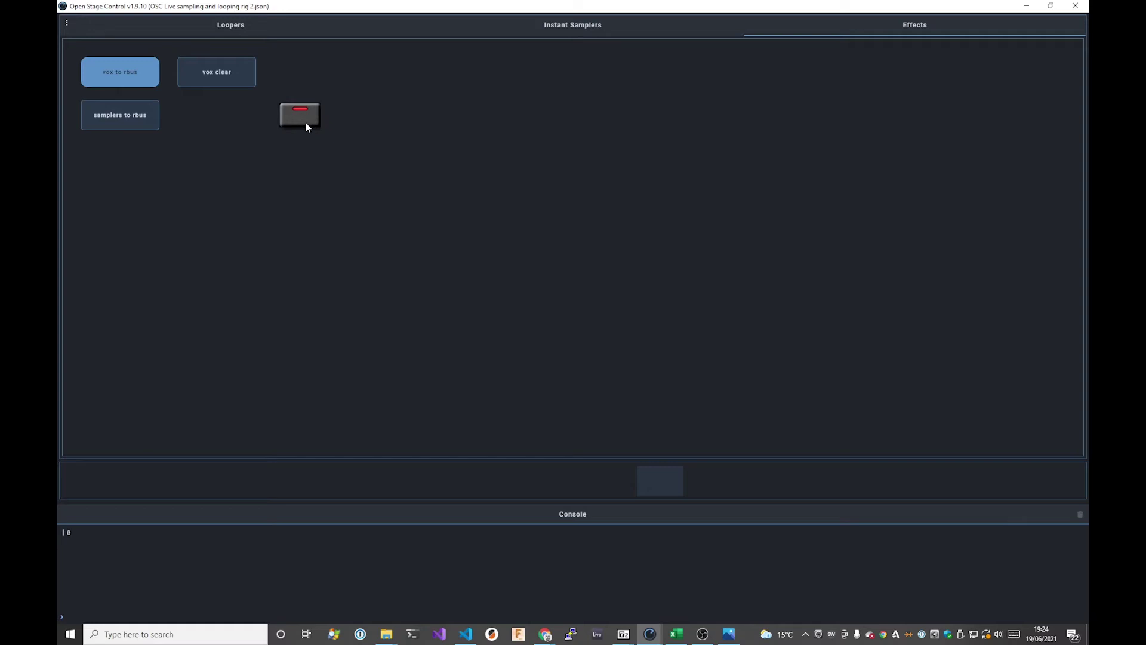
click(306, 123)
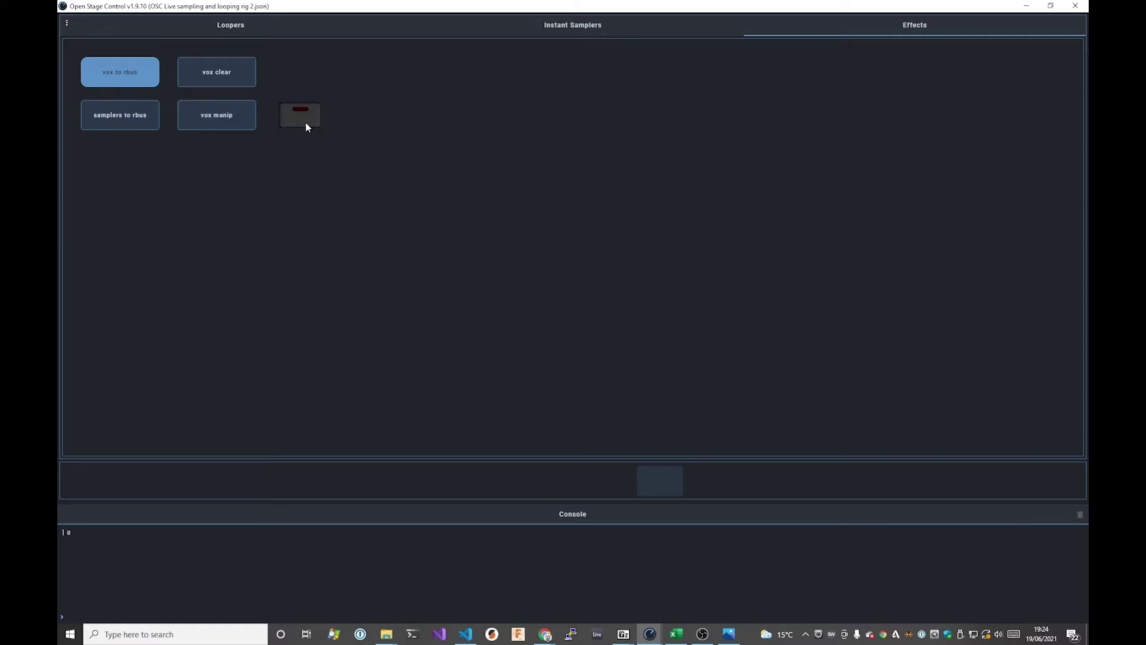
Turn edit mode back on and examine the vox manip button's properties and variable_1's value, osc and scripting properties.
key(ctrl+e)
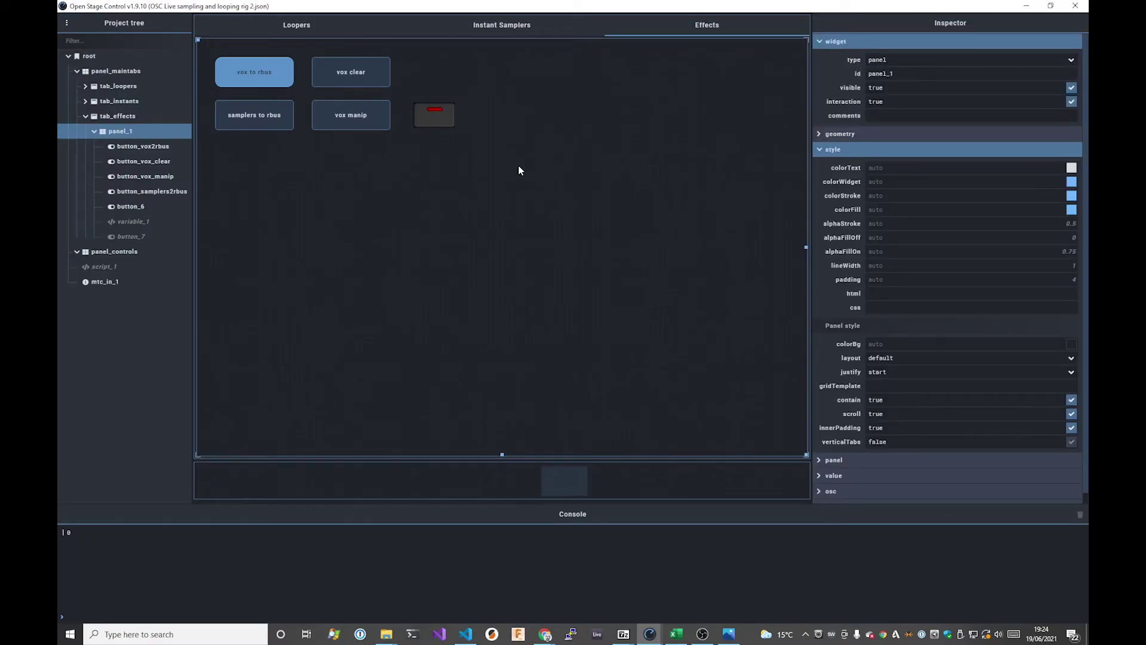
click(377, 128)
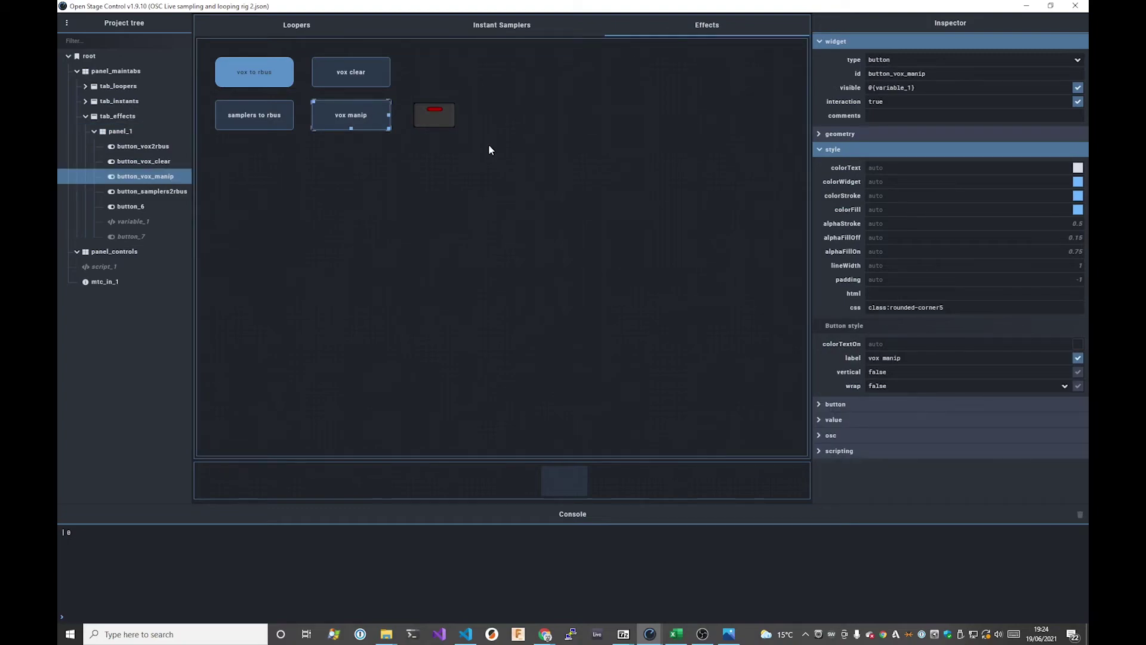
click(138, 223)
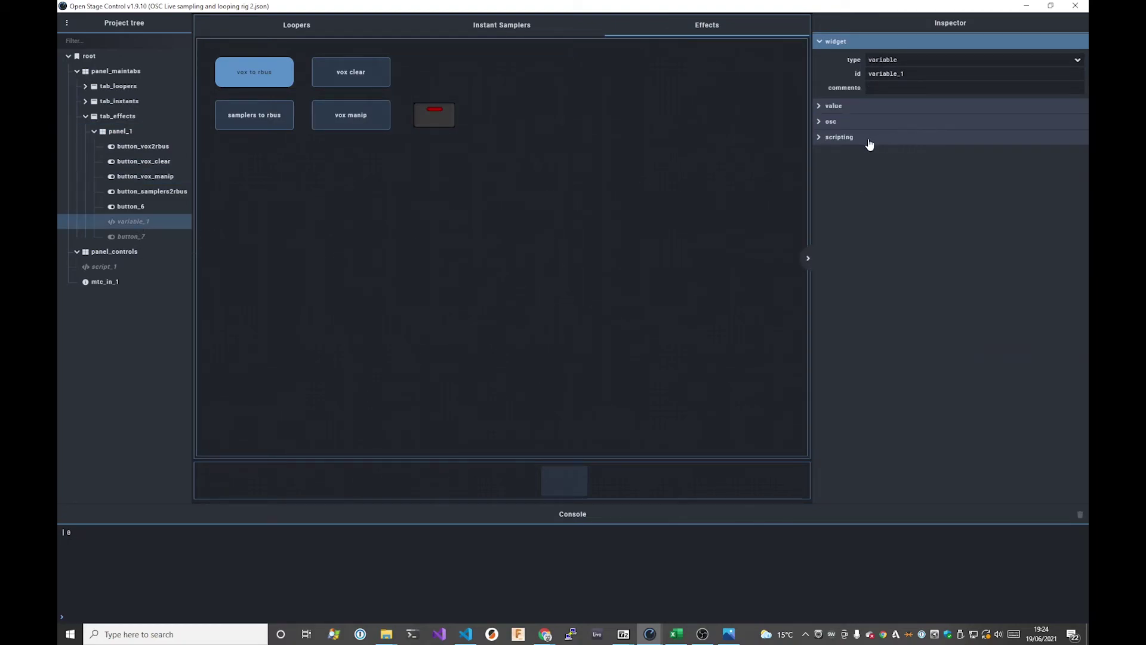
click(858, 109)
click(857, 170)
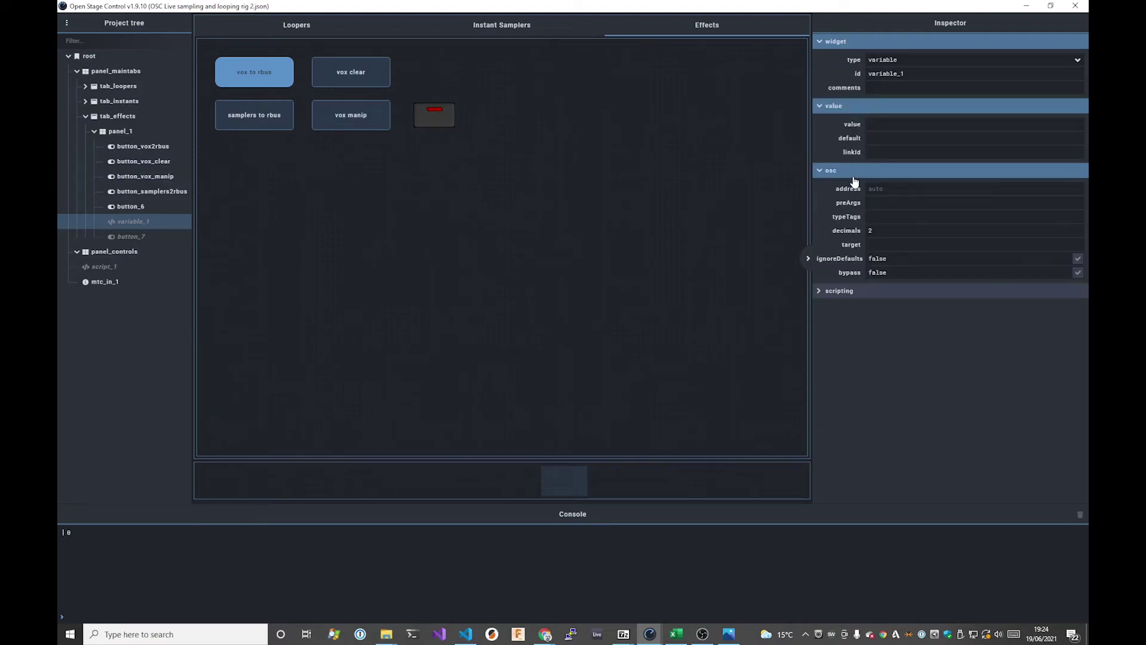
click(857, 290)
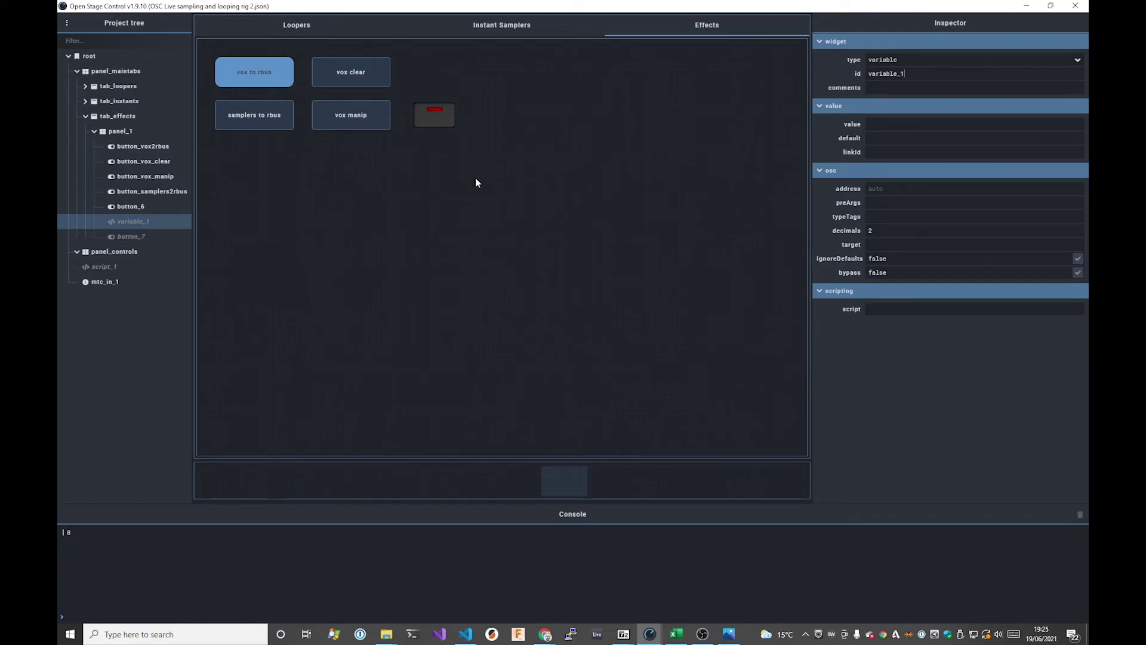
Select the vox manip button and point out the @{variable_1} expression in its visible property.
click(342, 117)
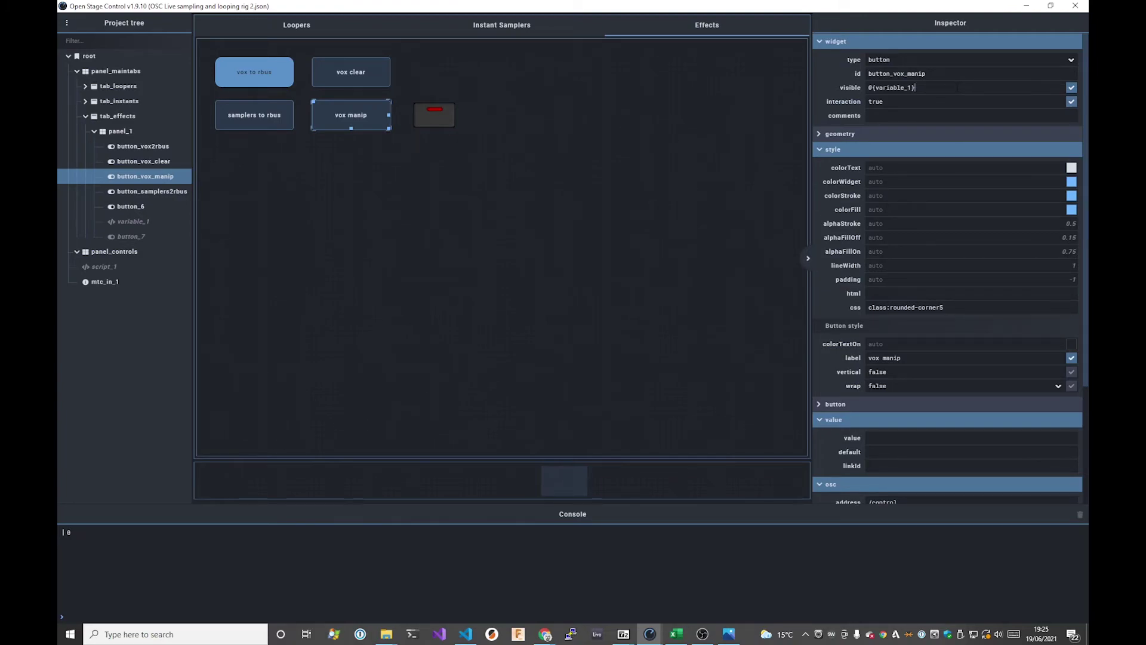
key(ctrl+a)
click(971, 91)
Select button_6 and collapse its other property sections to examine its script.
click(450, 114)
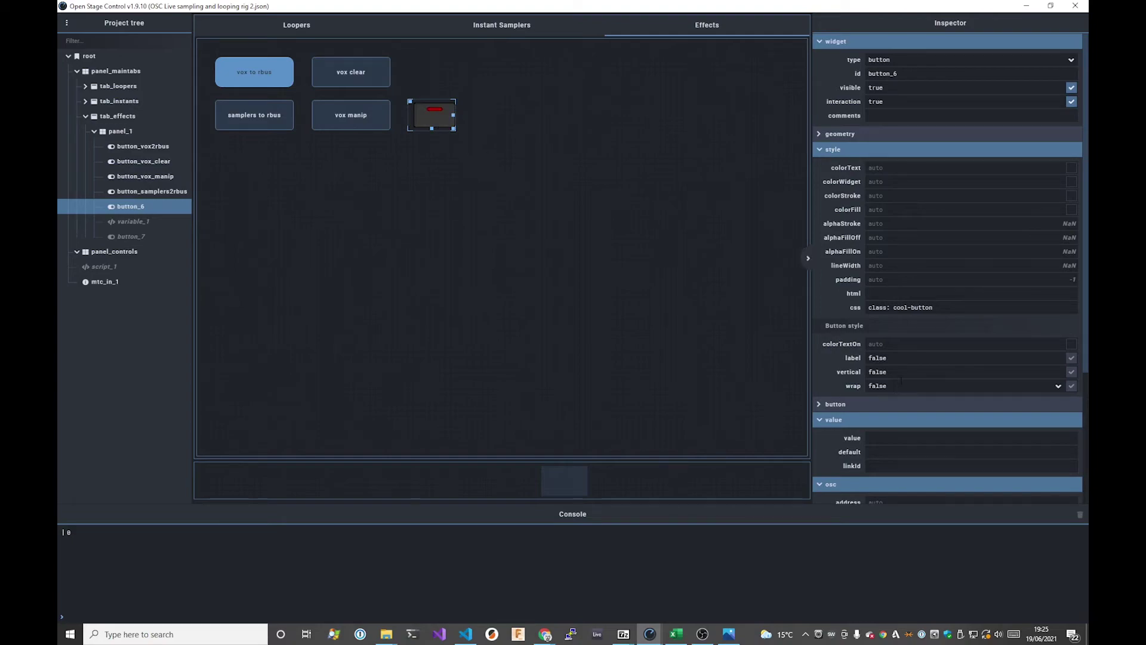
scroll(902, 378, down, 3)
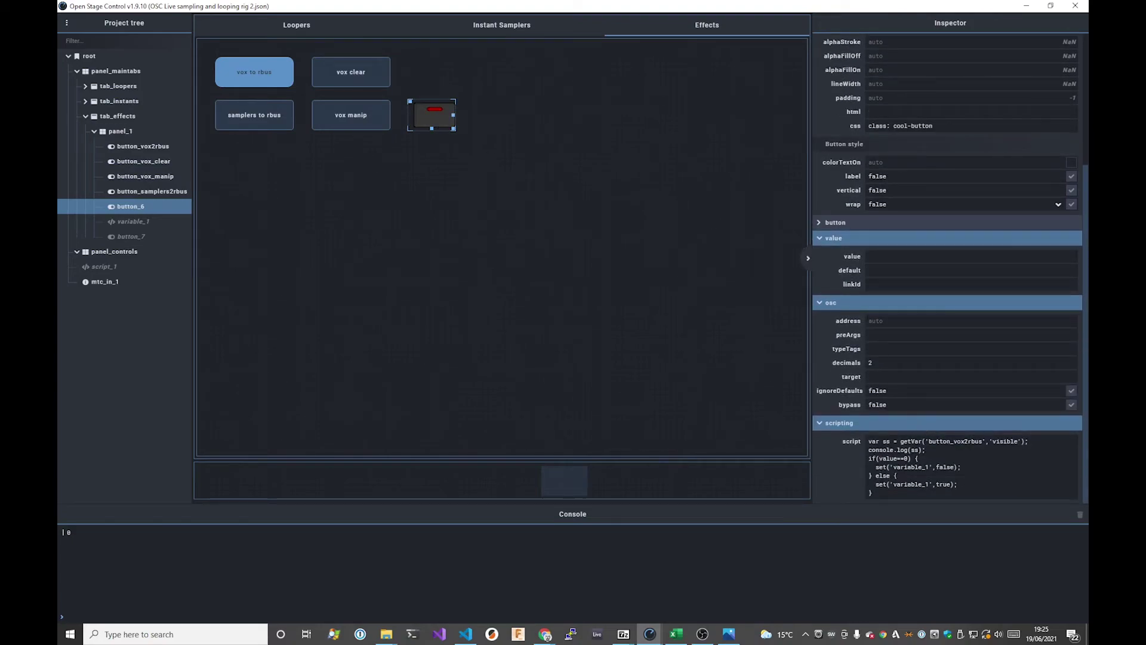
click(827, 303)
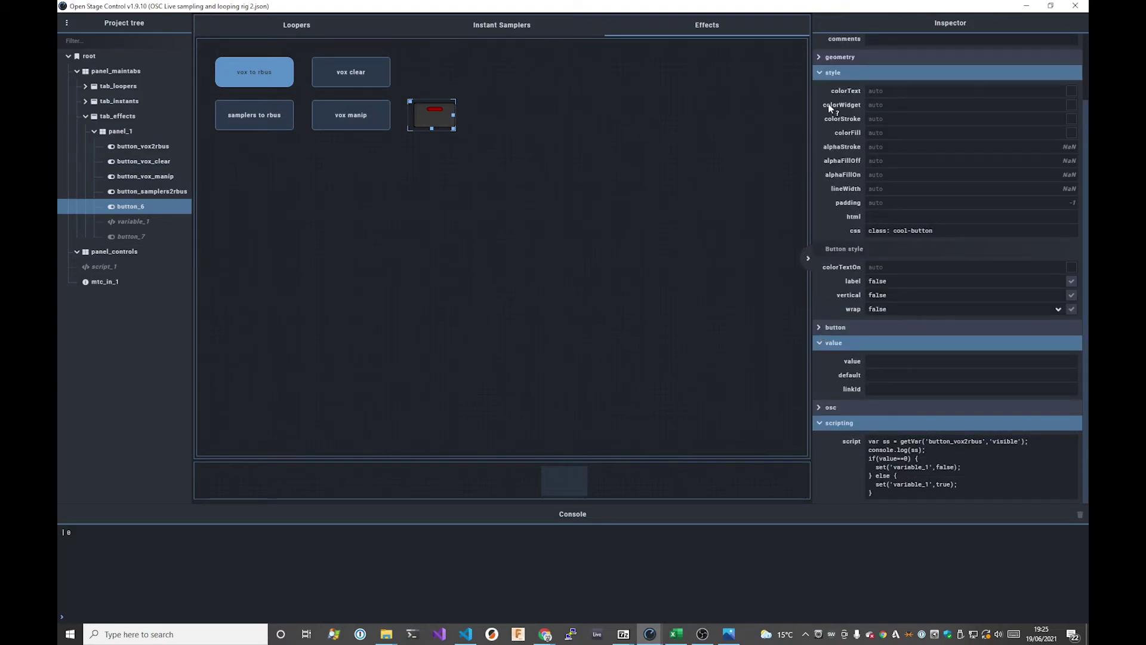
click(822, 72)
click(822, 41)
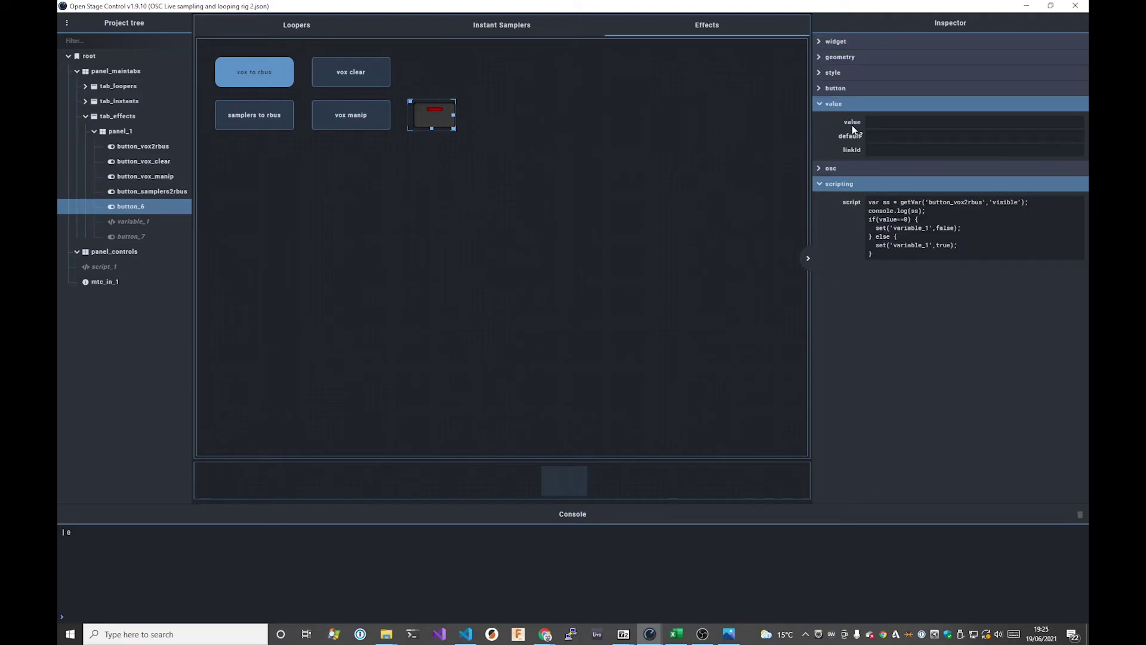
click(824, 103)
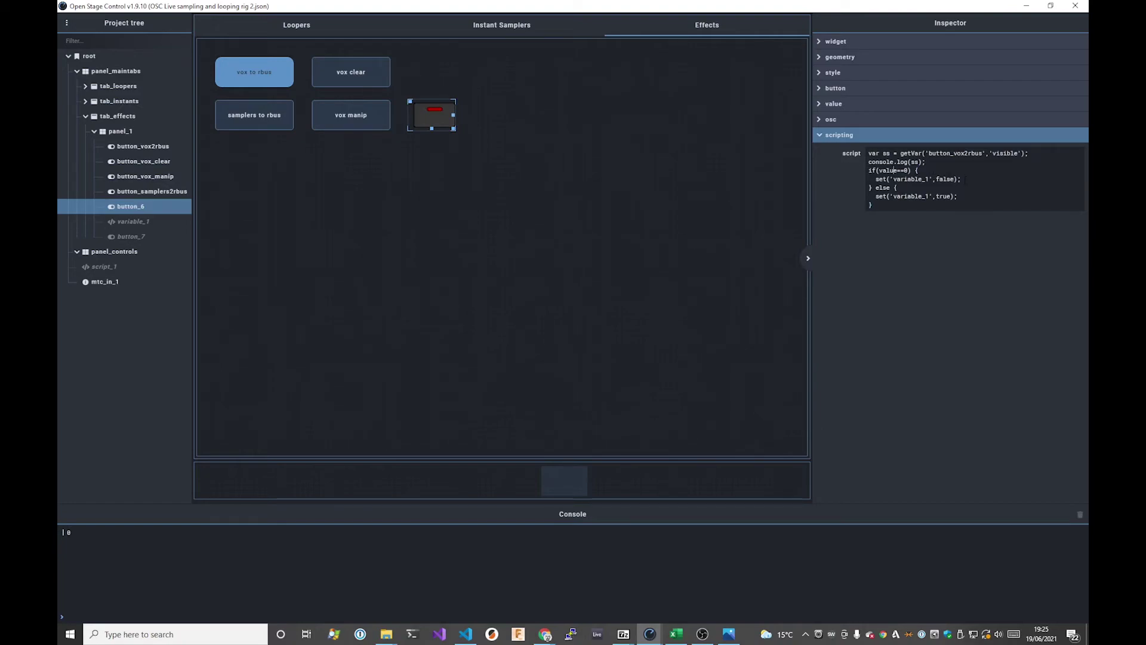
Expand button_6's button properties to examine its on and off values alongside the script.
click(836, 105)
click(836, 105)
click(841, 94)
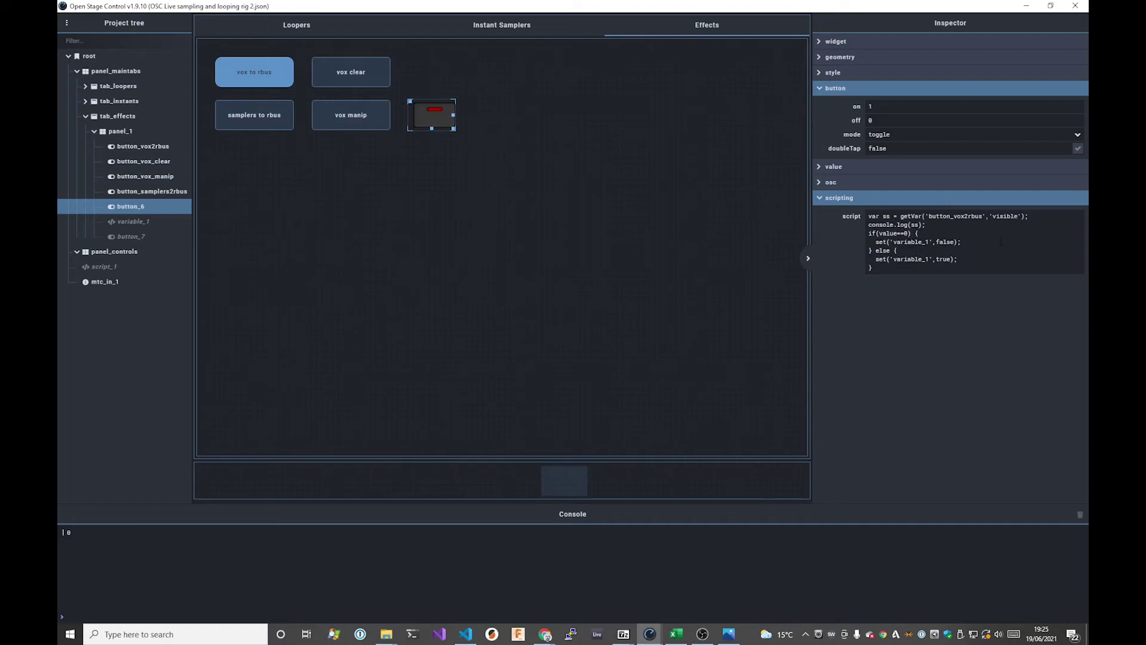
Toggle button_6 off and on in the editor to check how the vox manip button's visibility responds.
click(378, 124)
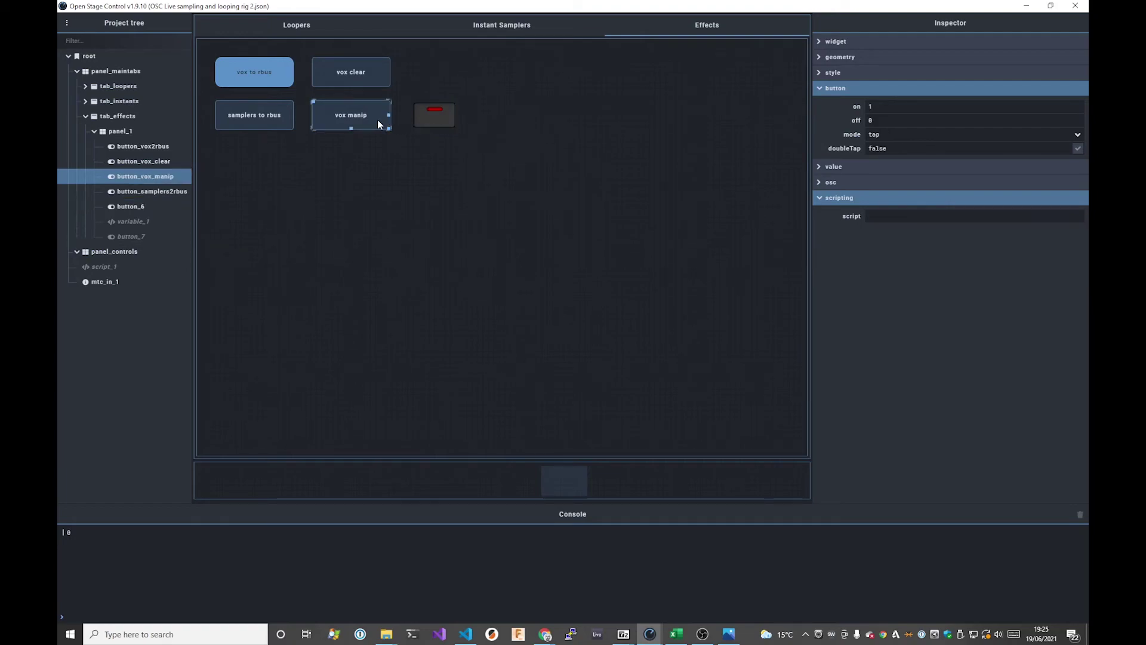
click(446, 118)
click(452, 118)
click(605, 138)
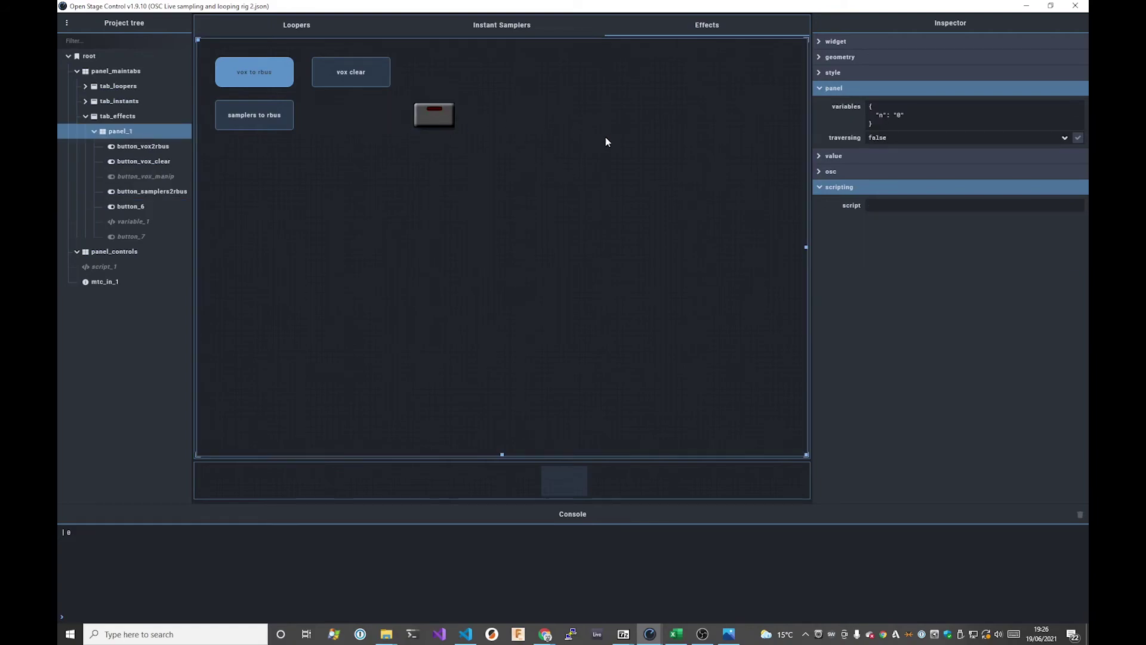
click(435, 120)
click(442, 118)
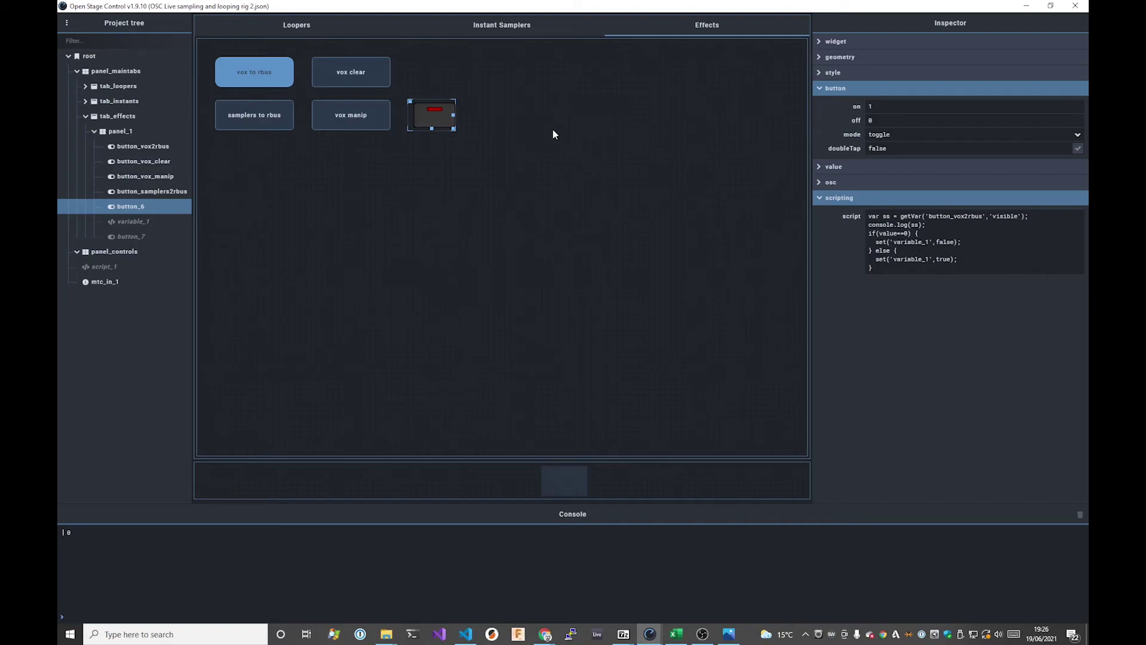
click(553, 130)
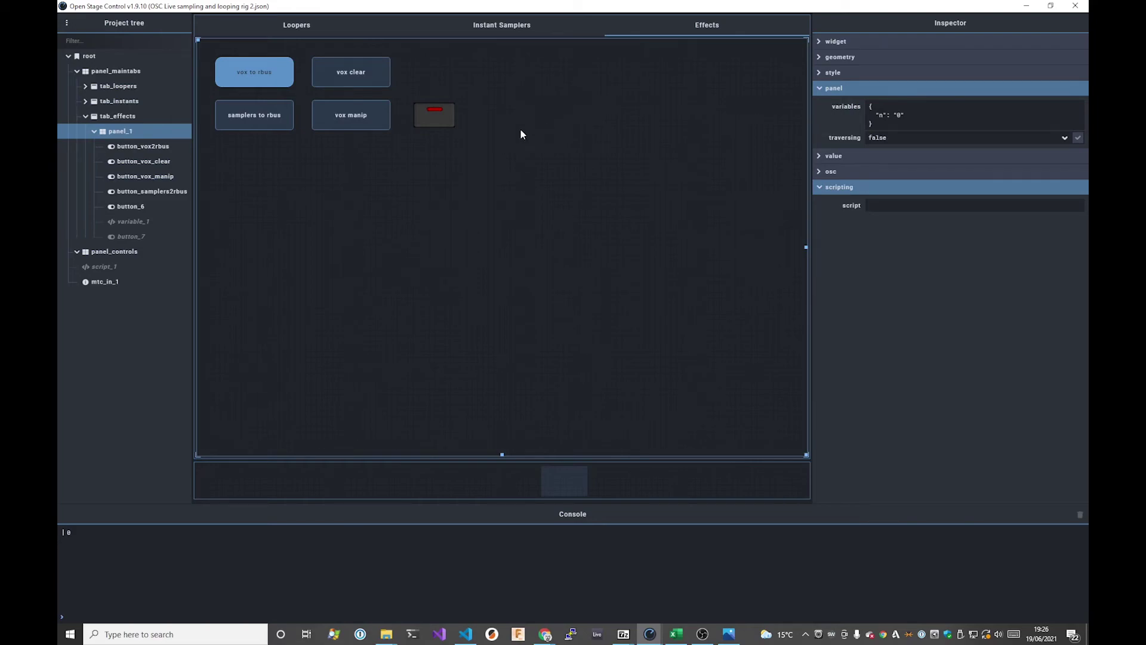
Add the line set('button_vox2rbus','visible',false); at the end of button_6's script.
click(427, 120)
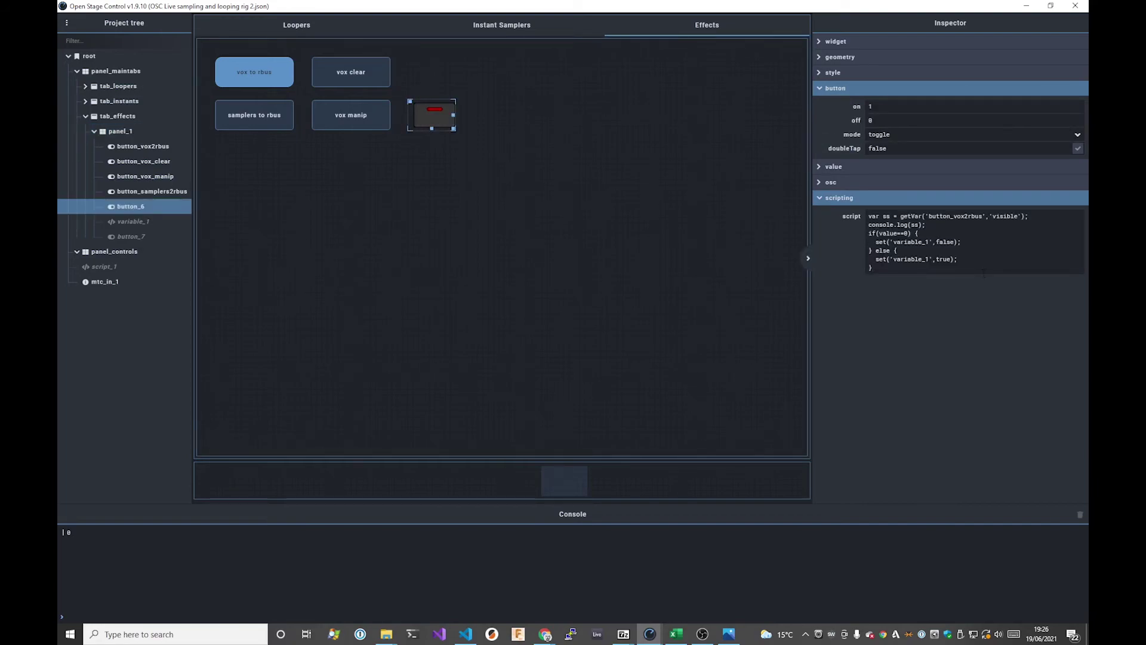
key(Return)
key(Return)
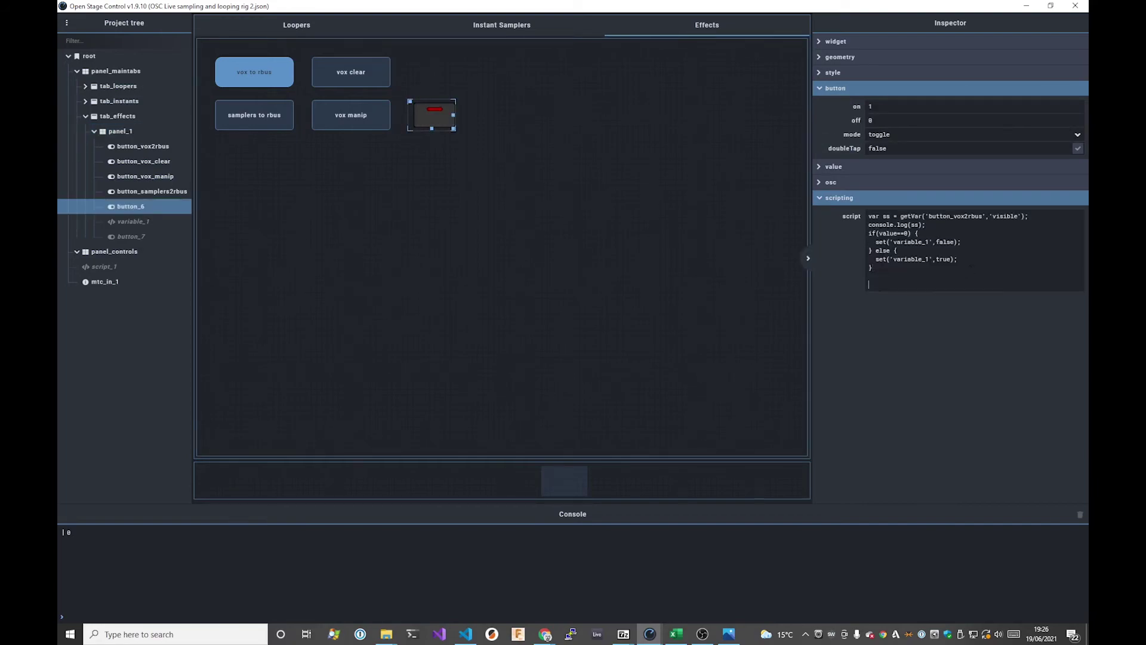
text(set(')
key(ctrl+shift+Right)
key(ctrl+c)
key(Down)
key(ctrl+v)
text(','visible',false);)
Delete the trial set line and its blank lines from the end of button_6's script.
key(shift+End)
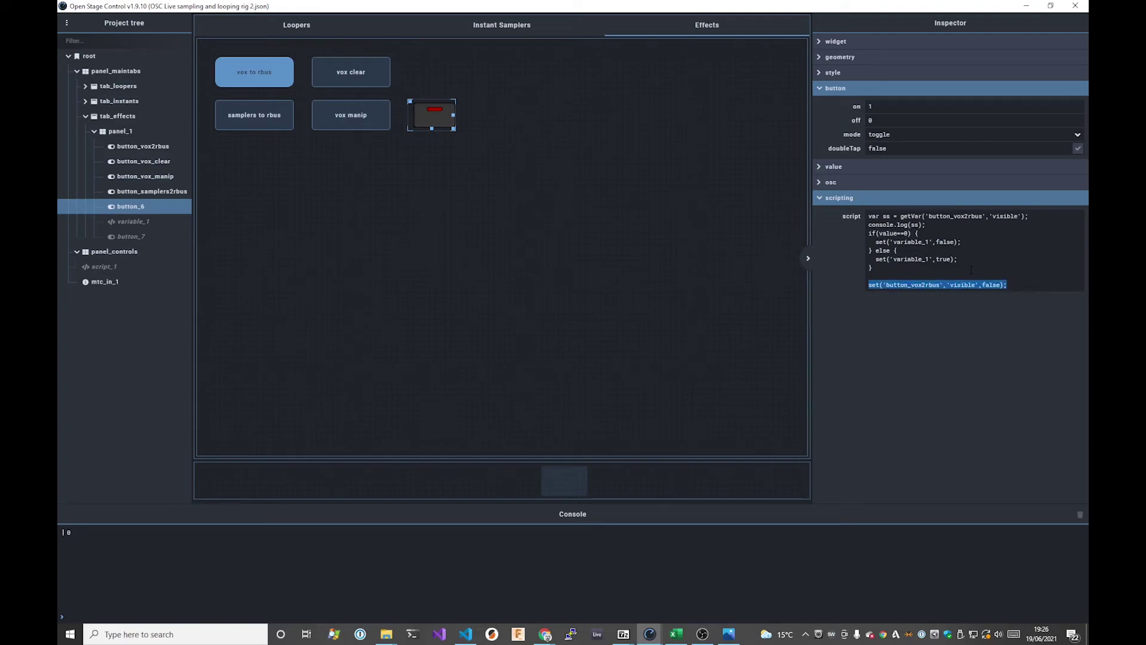
key(BackSpace)
key(BackSpace)
key(BackSpace)
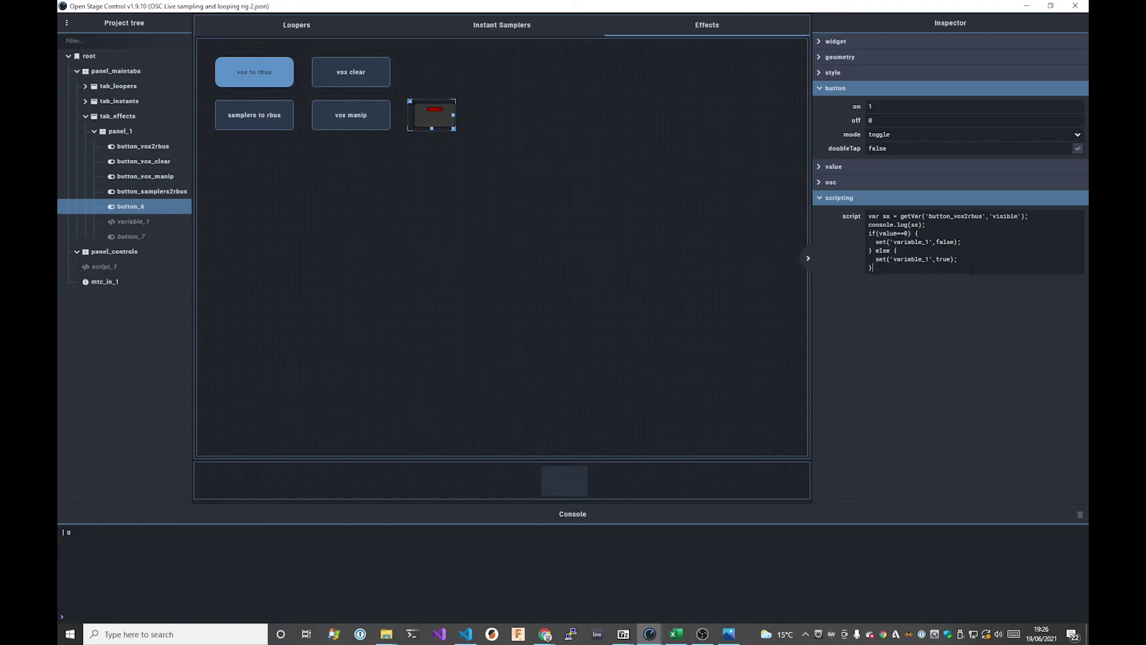
click(601, 271)
Expand vox manip's style and widget properties and compare its visible expression with button_6's script.
click(384, 126)
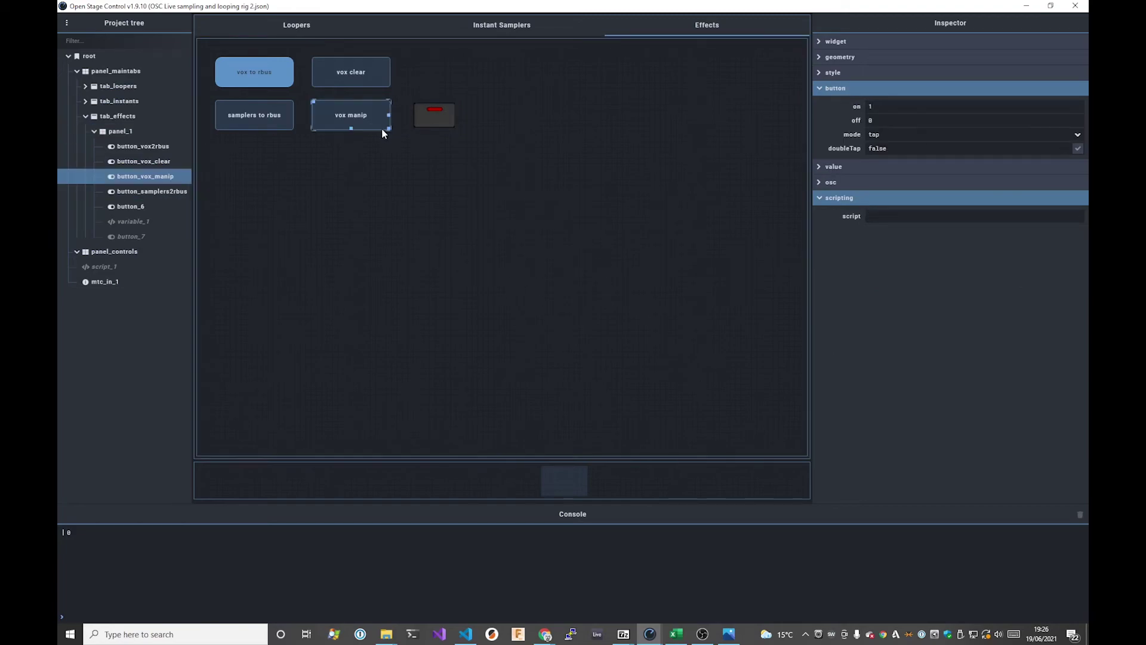
click(834, 72)
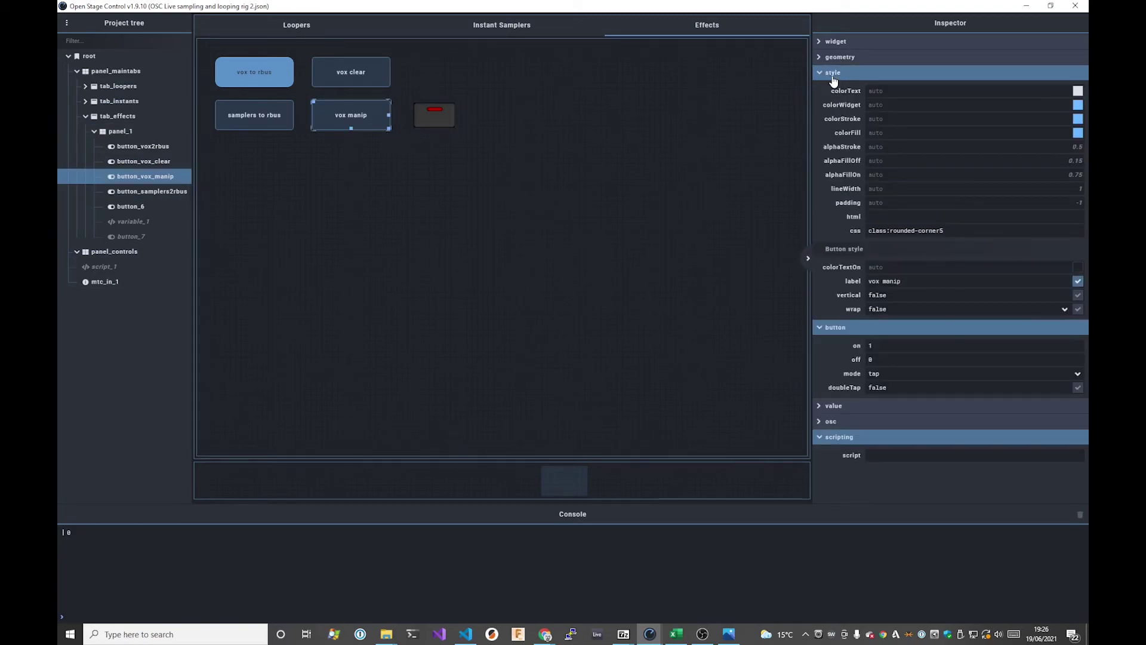
click(846, 43)
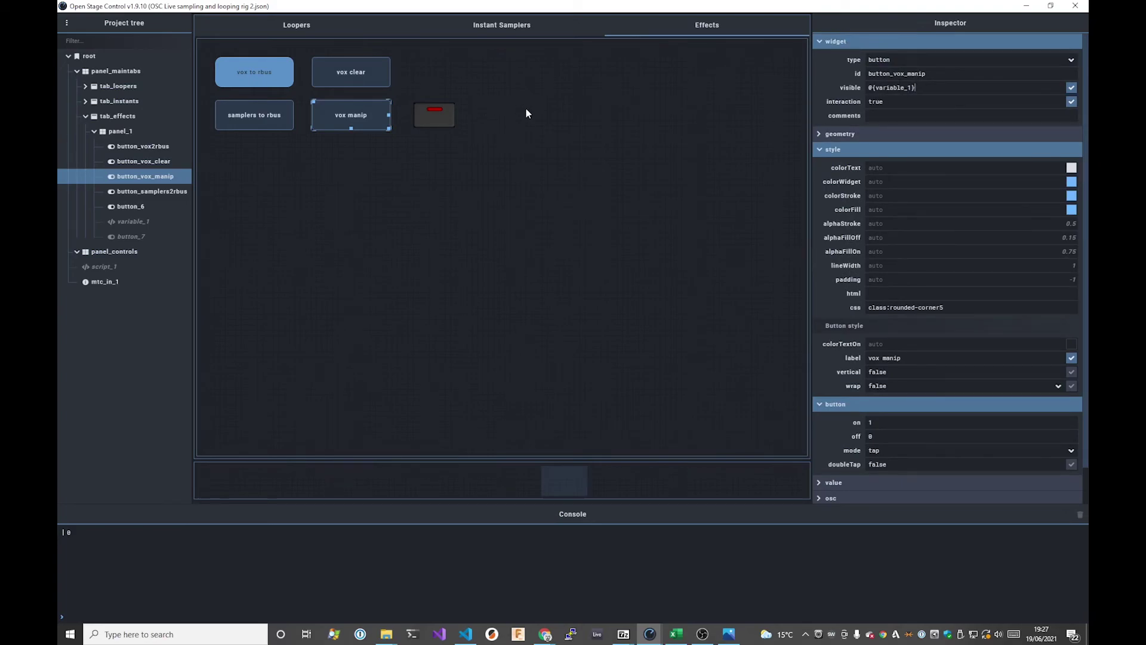
click(435, 130)
scroll(882, 396, down, 2)
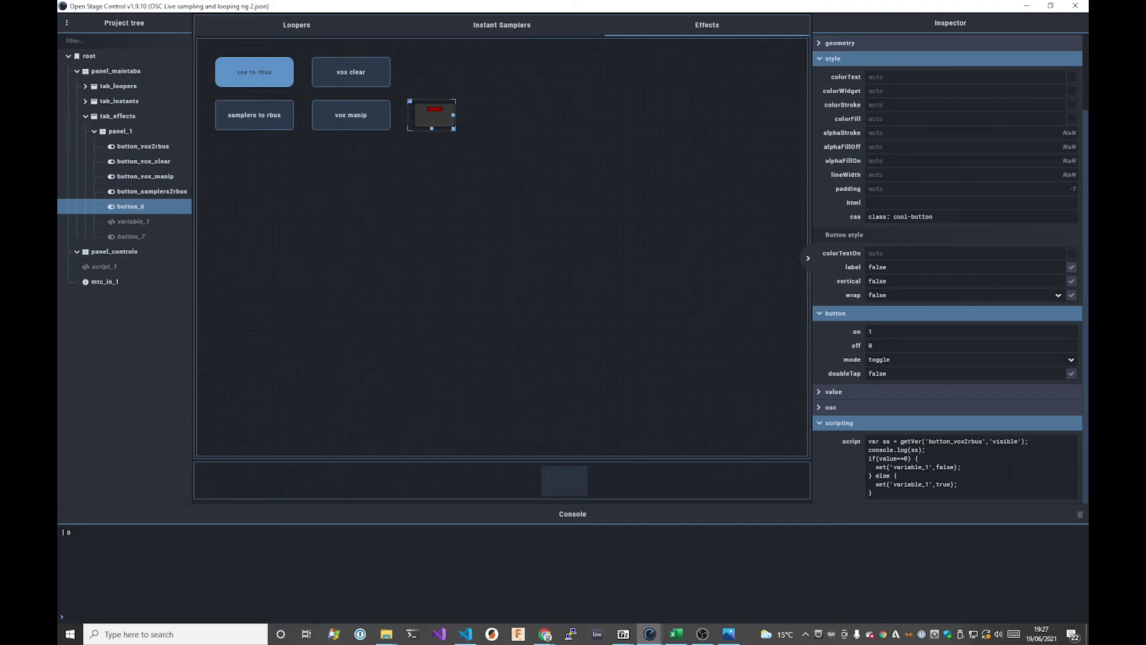
click(612, 300)
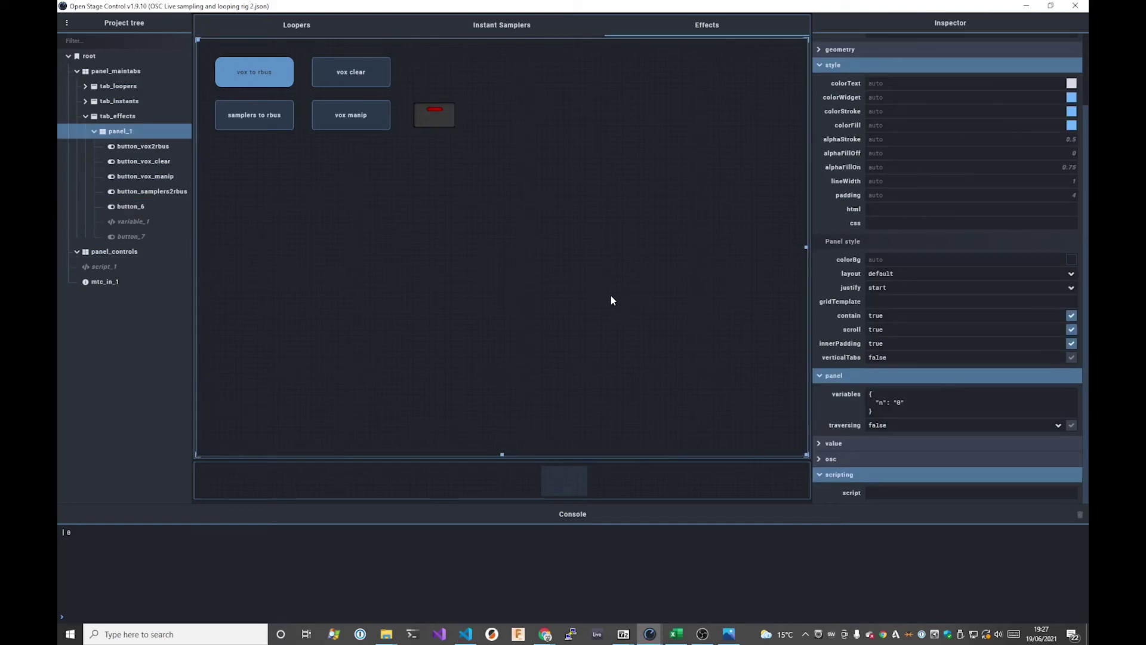
Select the vox to rbus button and trace its rounded-corner class to test.css in Visual Studio Code and the launcher's theme setting.
click(291, 85)
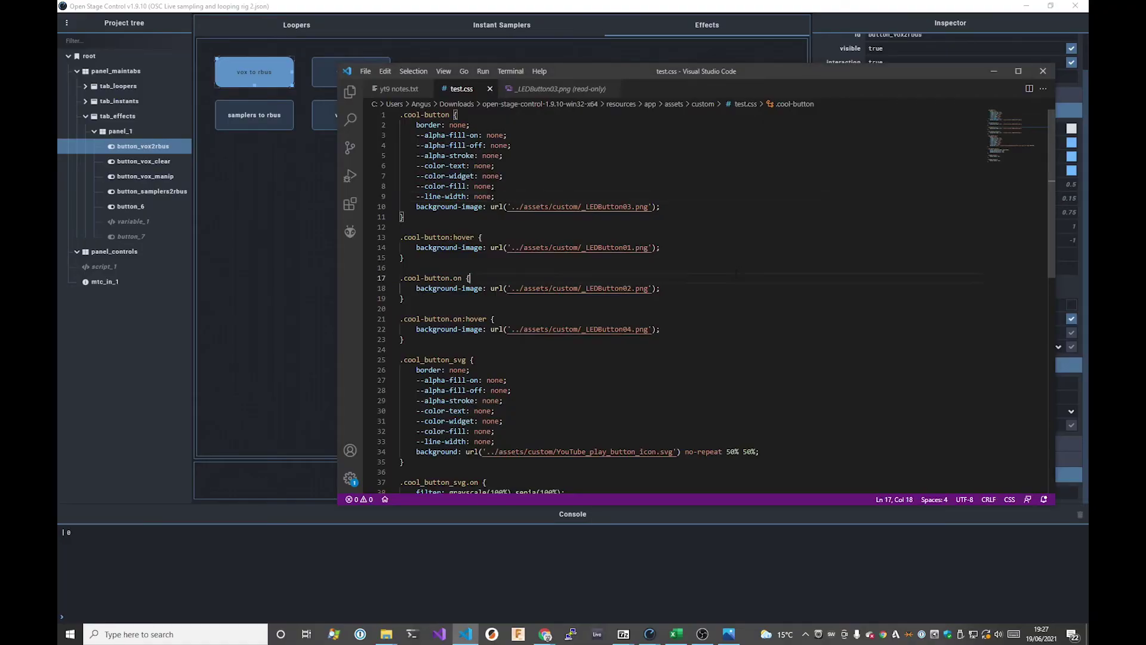
scroll(704, 287, down, 7)
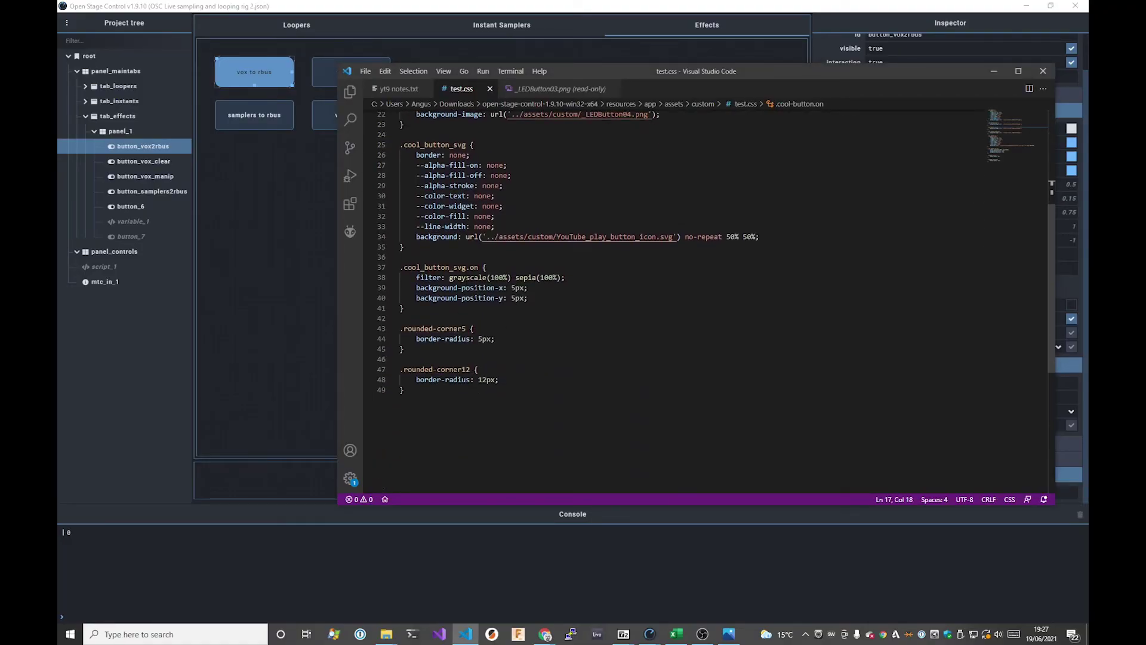
drag(404, 392, 398, 329)
click(404, 349)
click(565, 358)
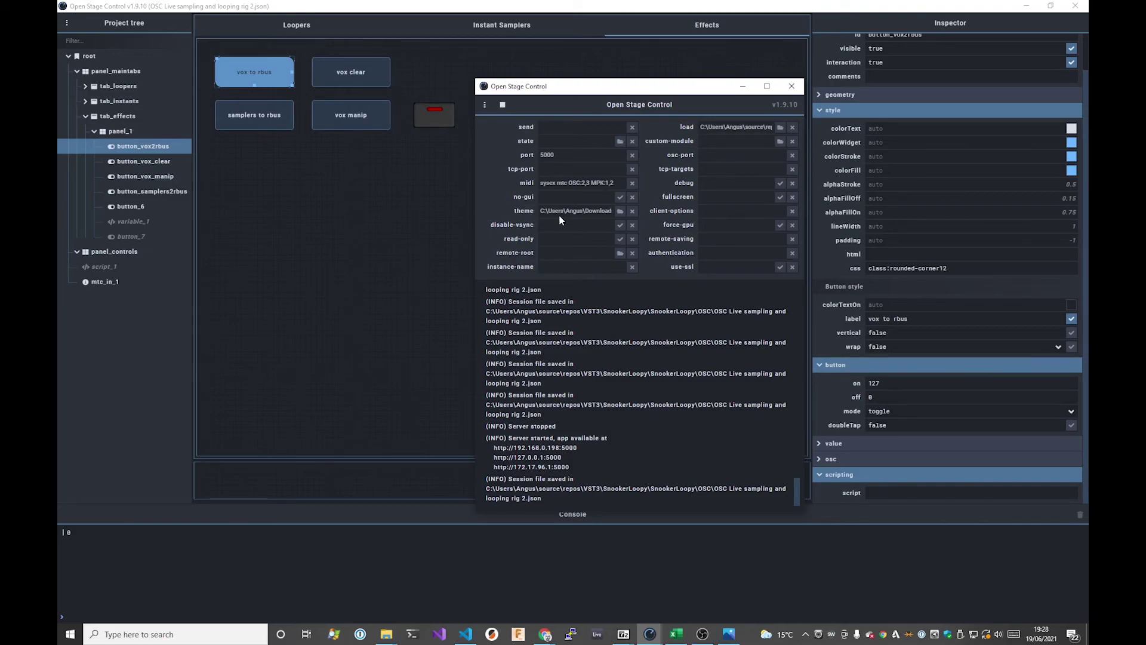
click(397, 246)
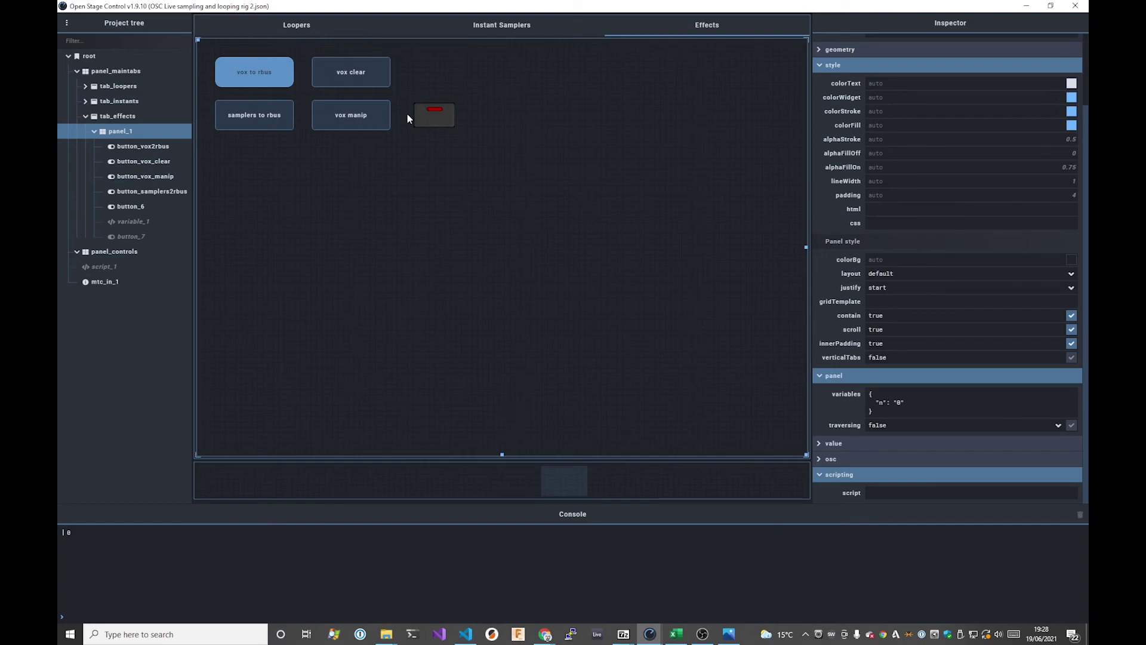
Select vox manip and button_6, and compare the .cool-button and .cool-button.on rules in test.css in Visual Studio Code.
click(353, 121)
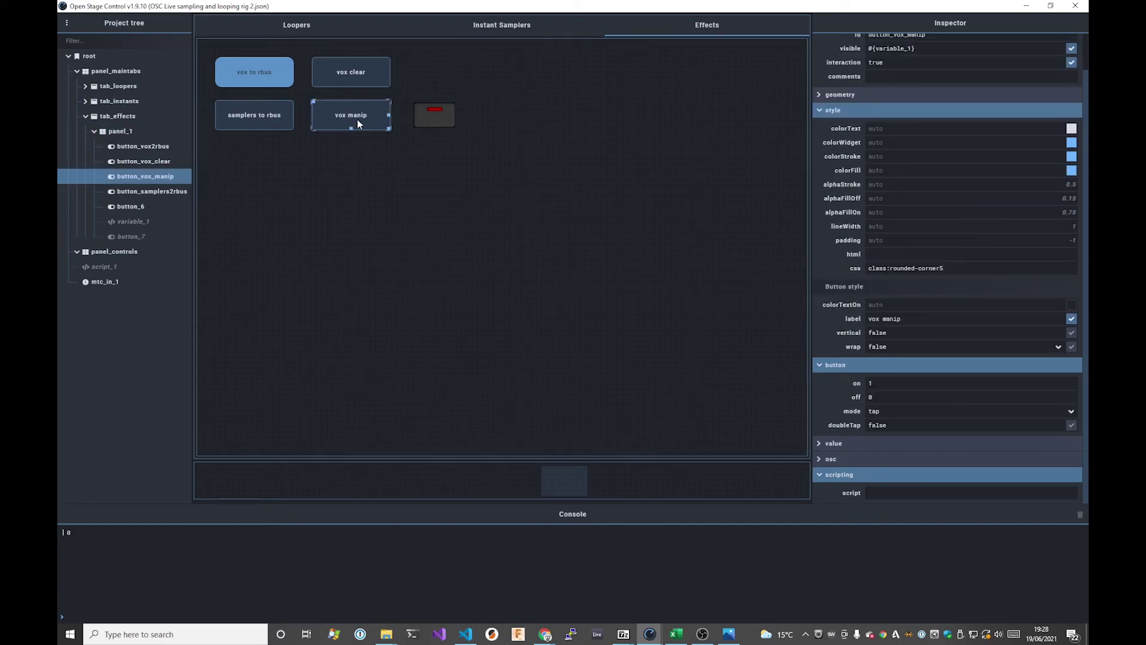
click(433, 117)
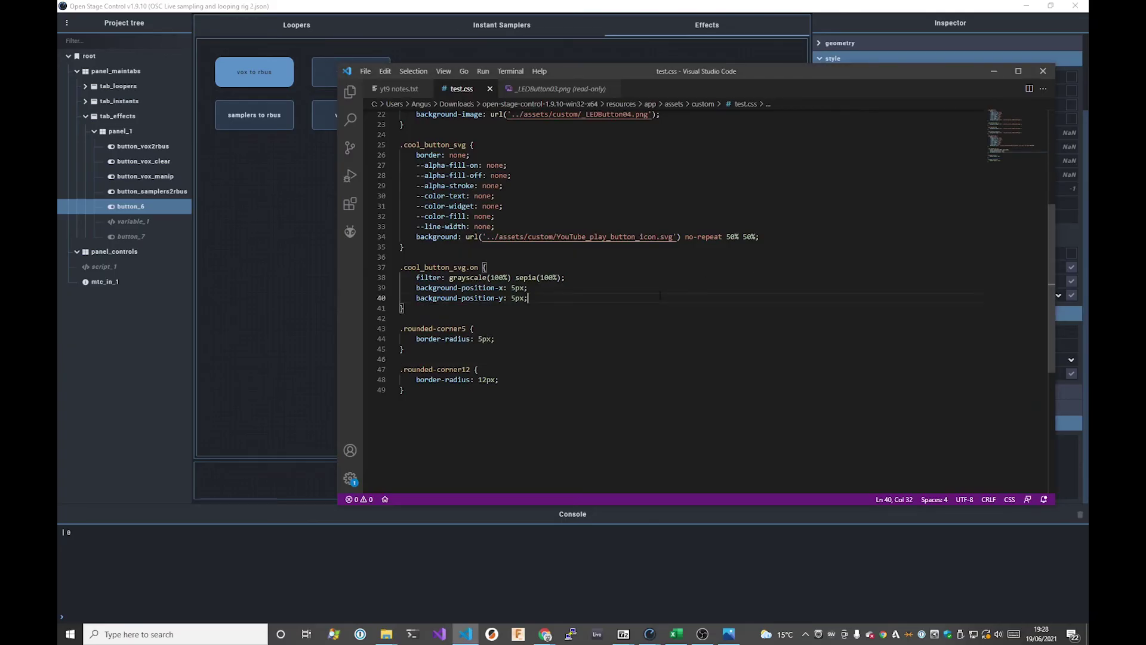
scroll(654, 299, up, 5)
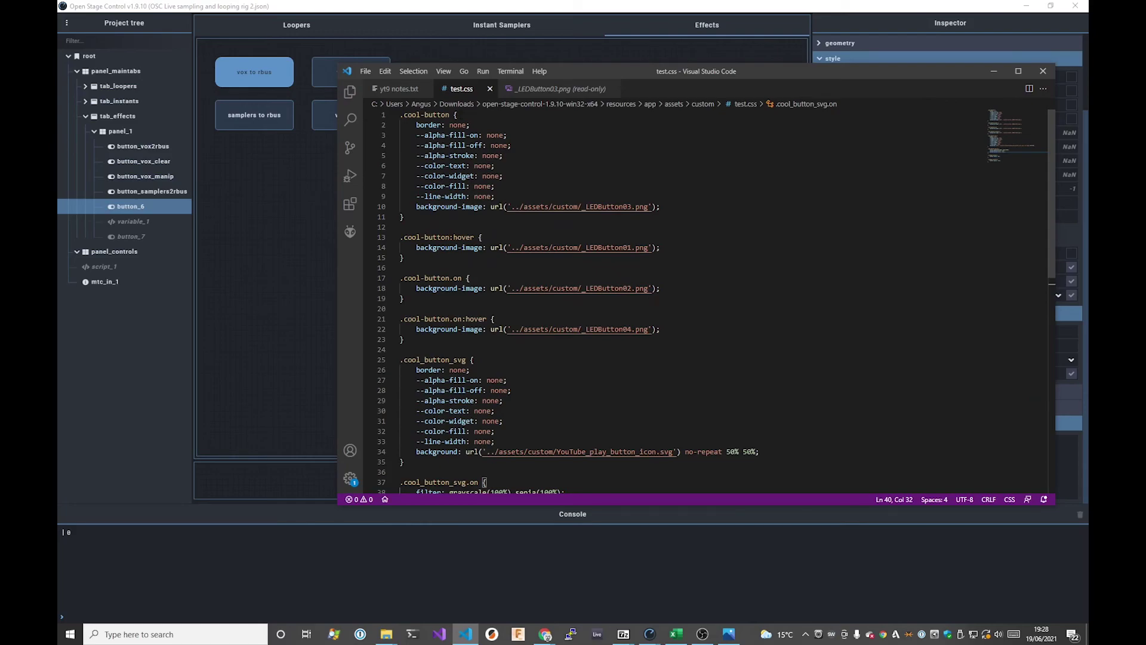
click(459, 115)
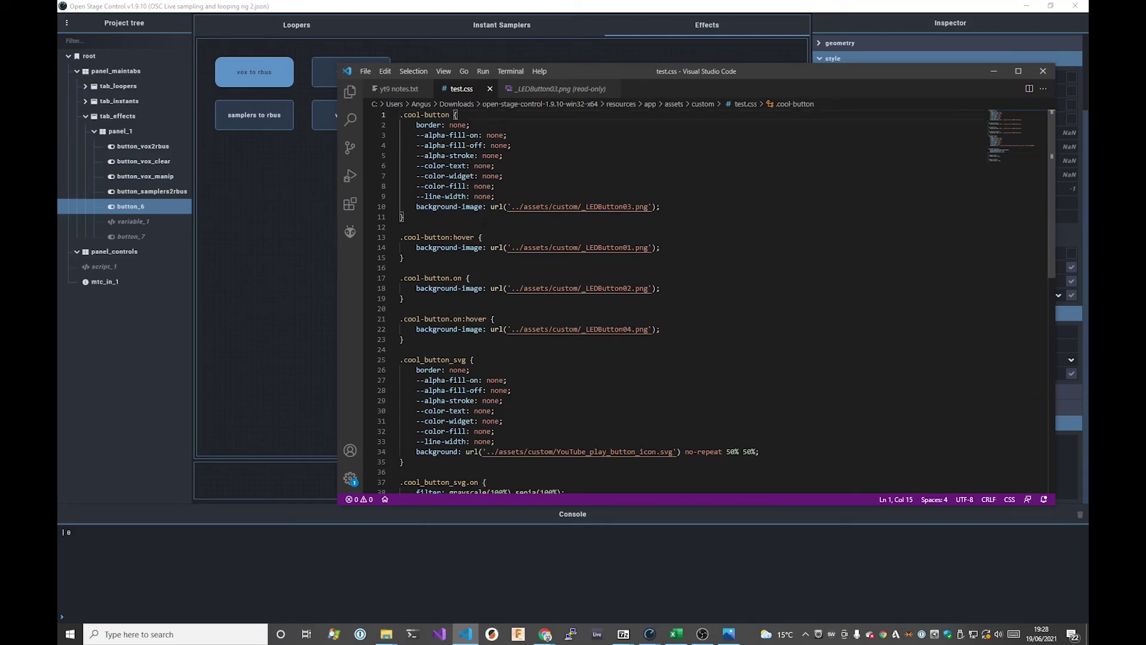
click(471, 278)
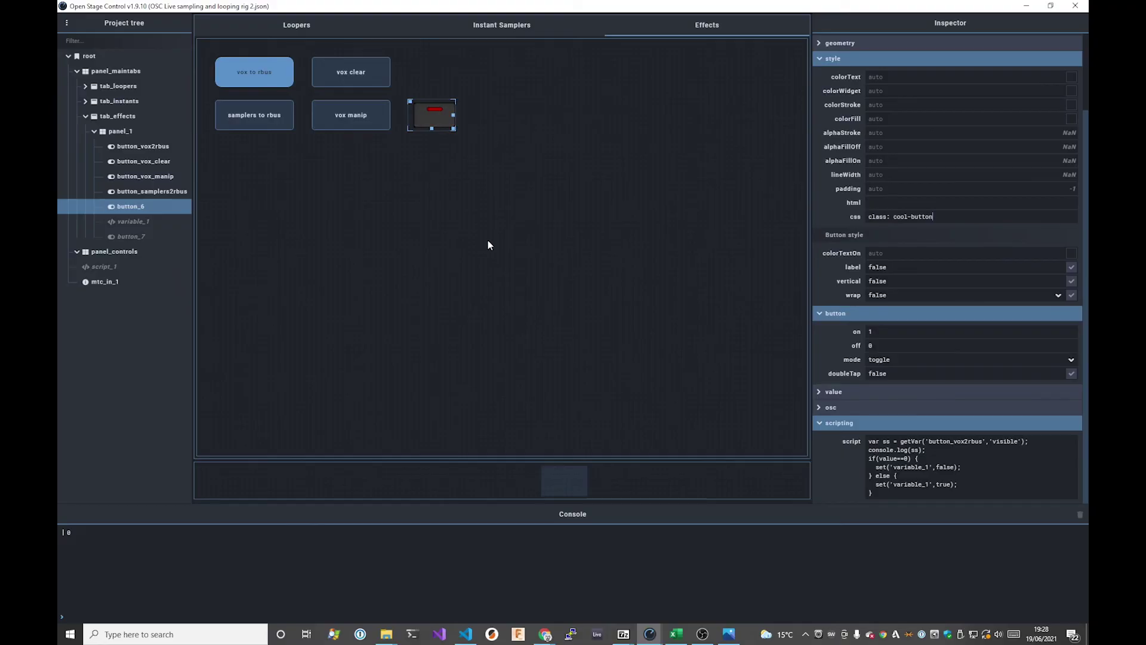
Open the Developer Tools beside the widgets and inspect the elements of button_6 and vox manip to compare their classes.
key(ctrl+shift+i)
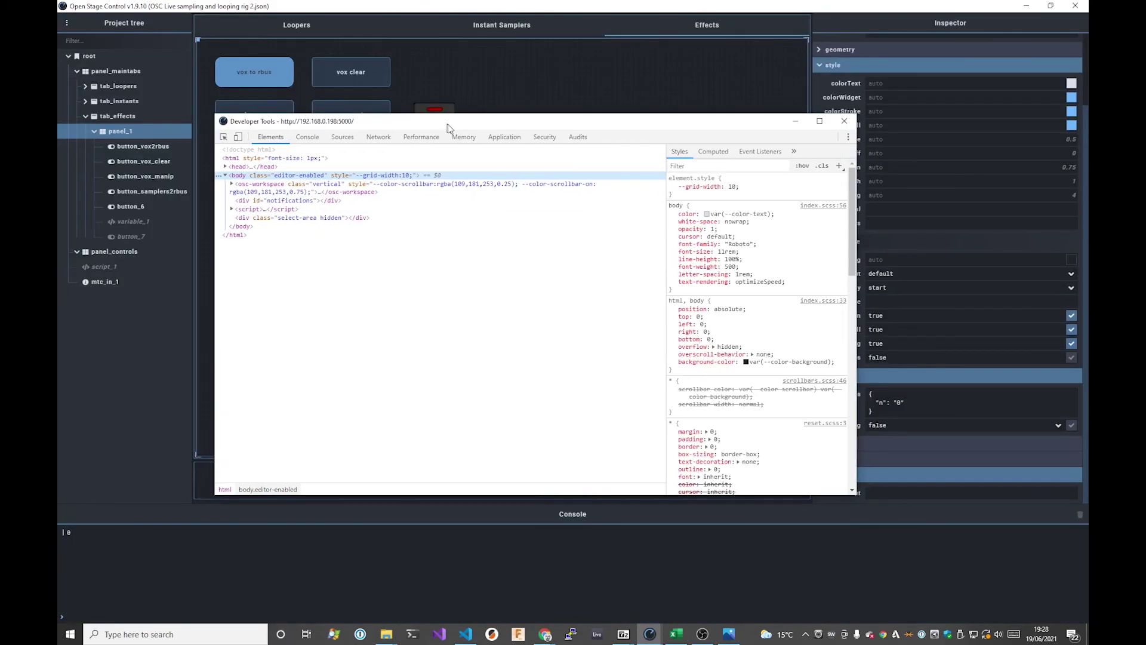
drag(449, 127, 627, 183)
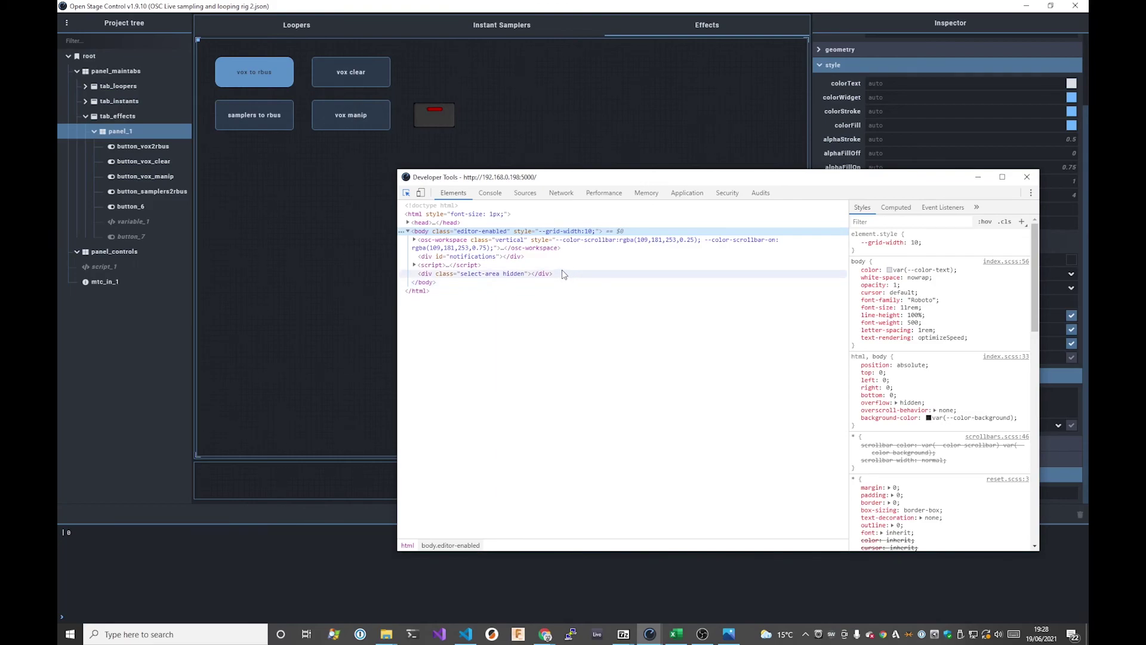
key(ctrl+shift+c)
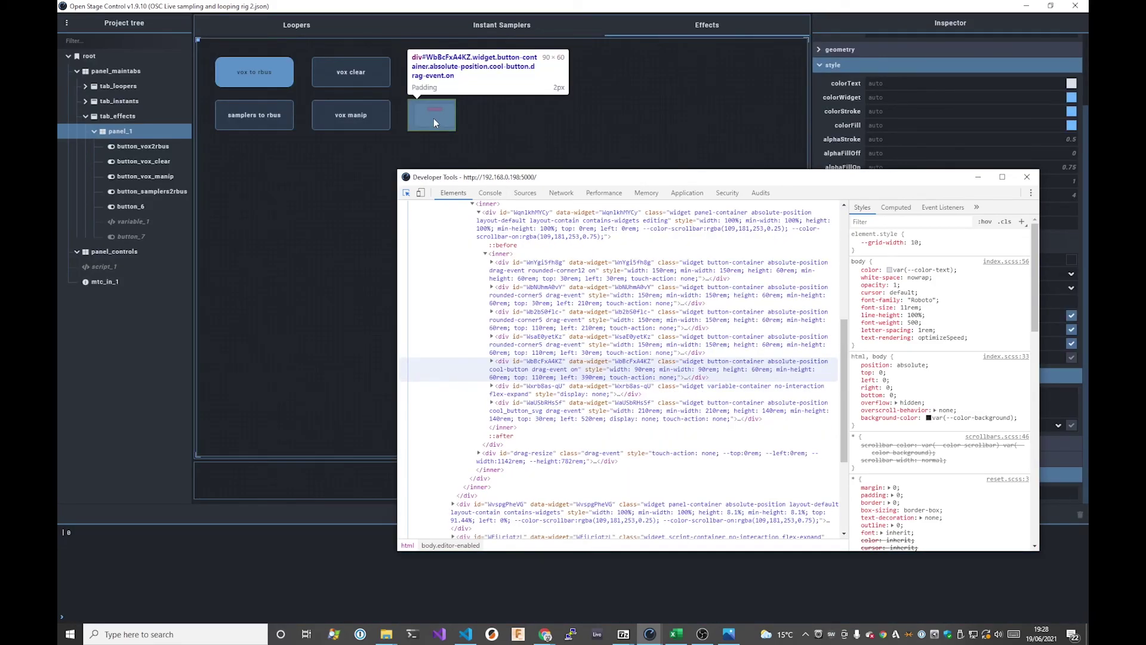
click(433, 119)
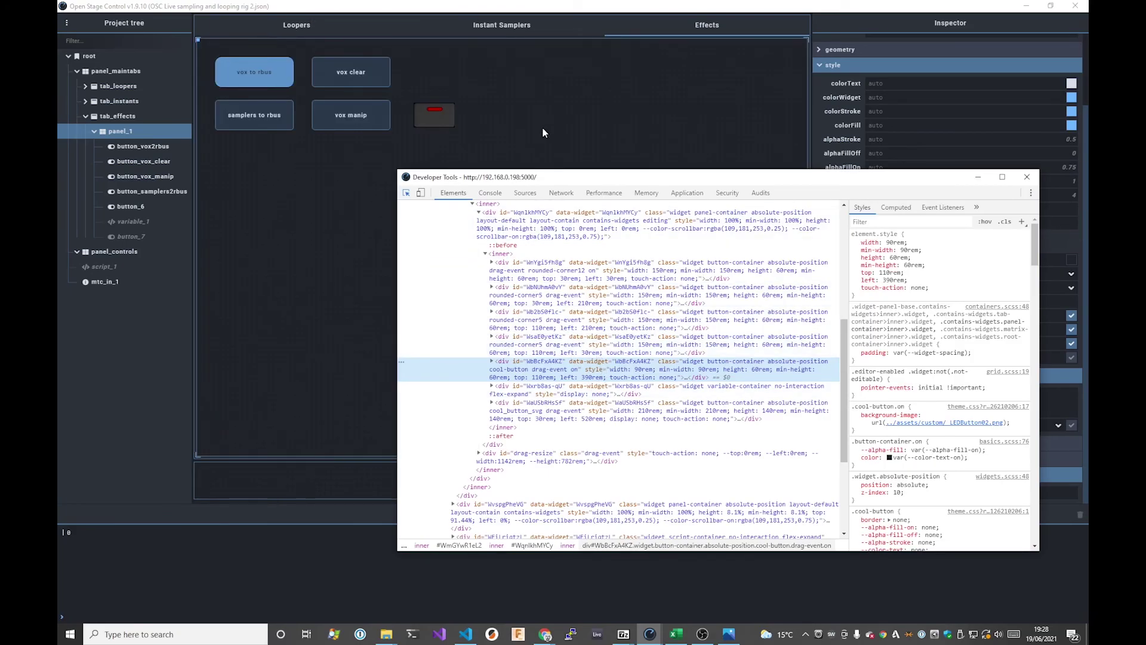
click(346, 123)
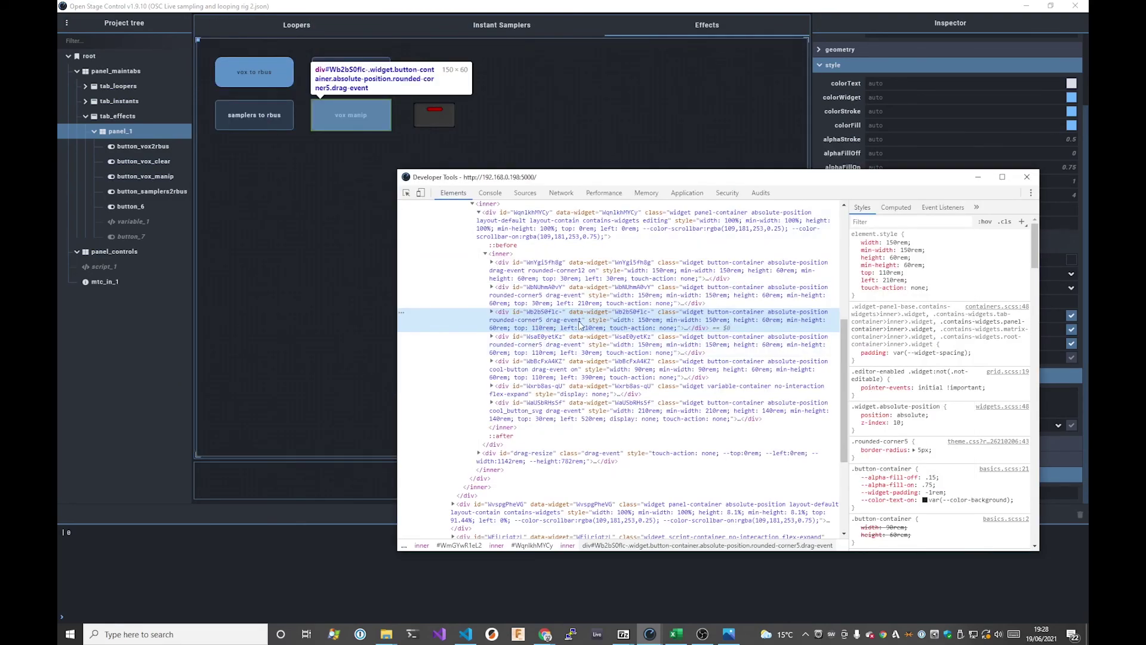
Remove the on class from button_6's div in the Developer Tools and close them.
click(589, 372)
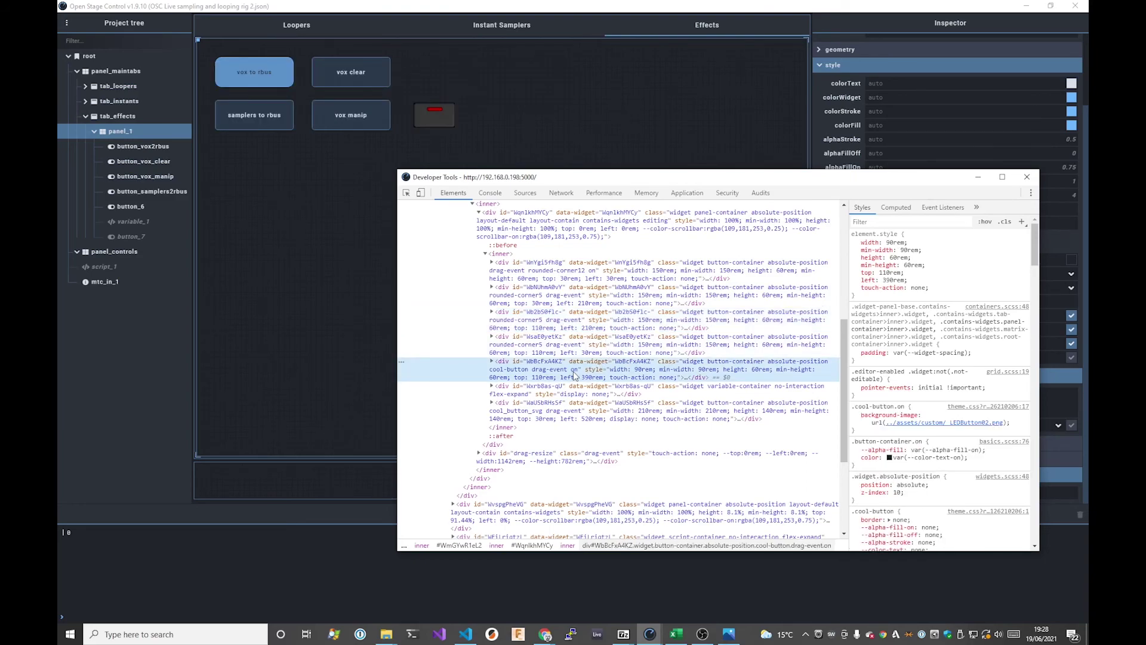
double_click(575, 370)
key(End)
key(BackSpace)
key(BackSpace)
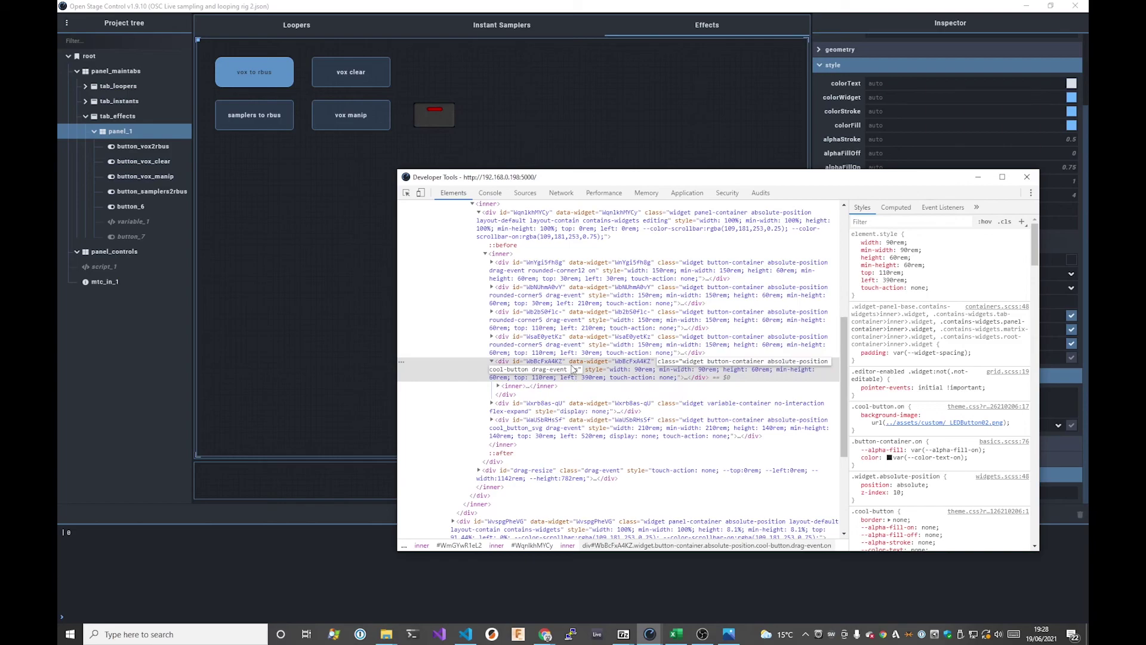
key(Return)
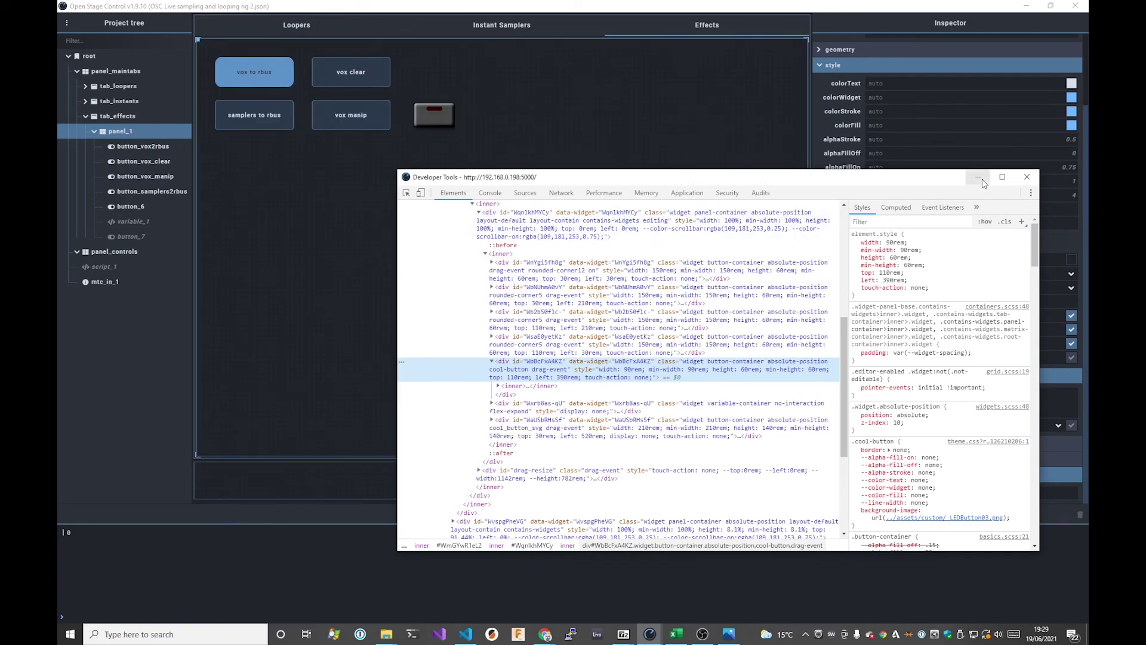
click(1027, 177)
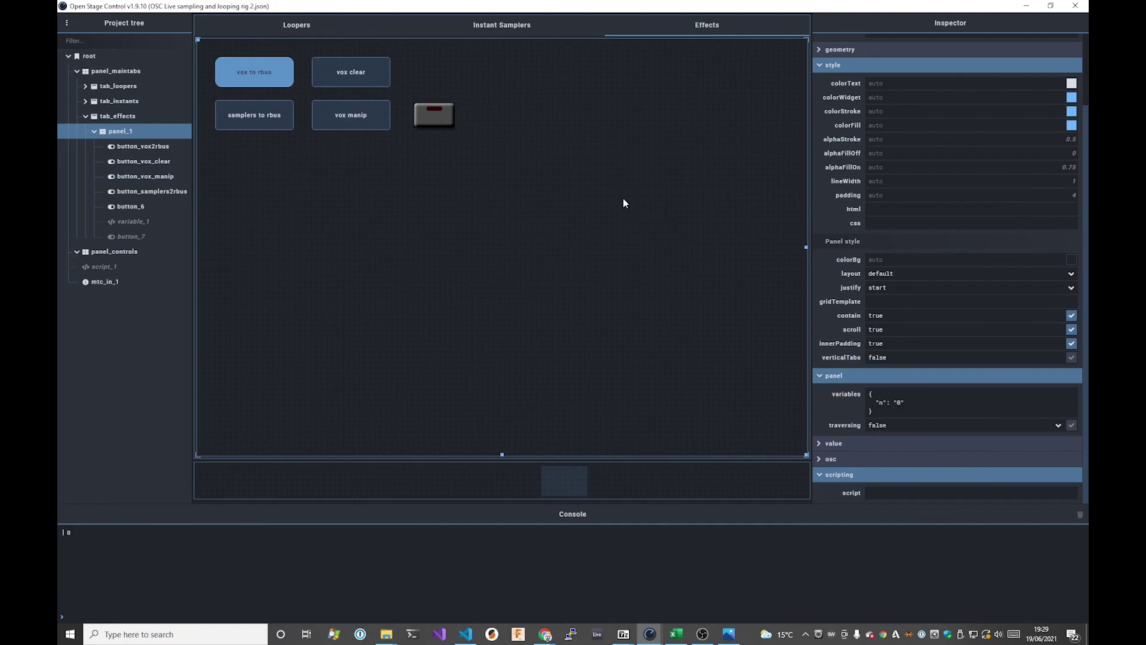
Review vox manip's visible expression and button_6's if/else script once more.
click(367, 123)
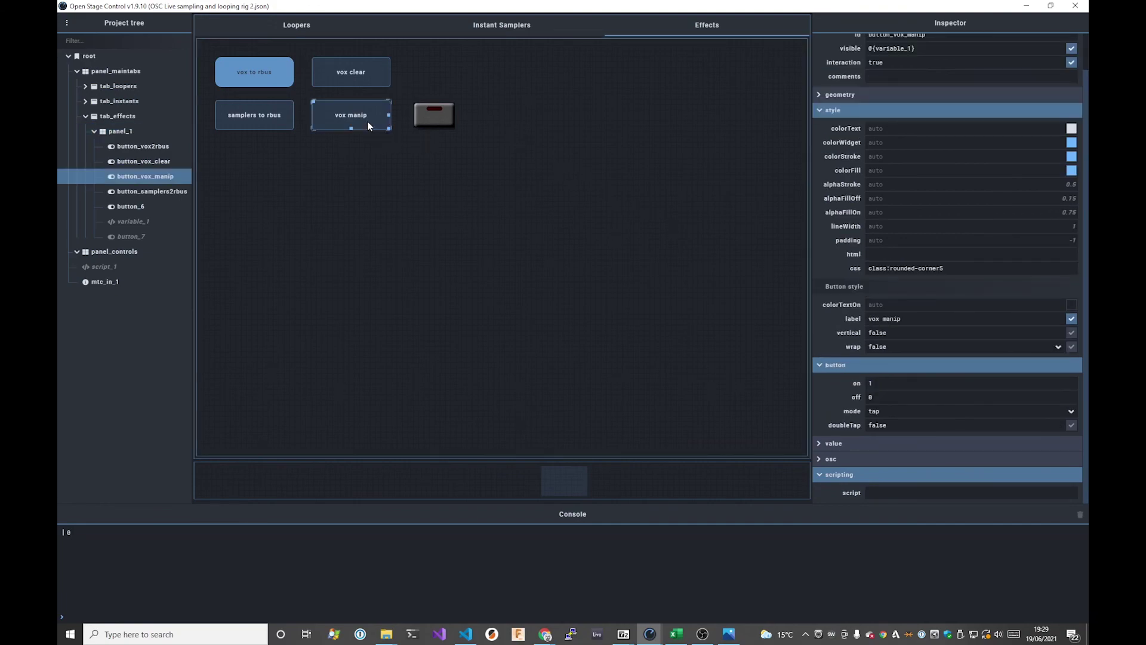
scroll(864, 306, up, 1)
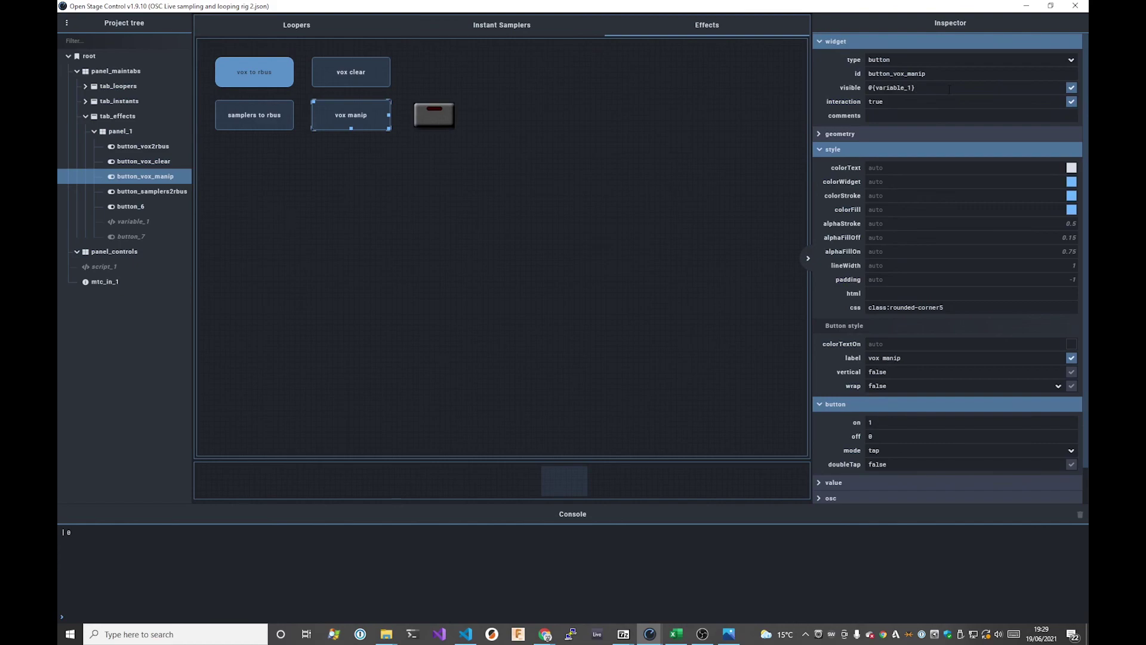
click(503, 155)
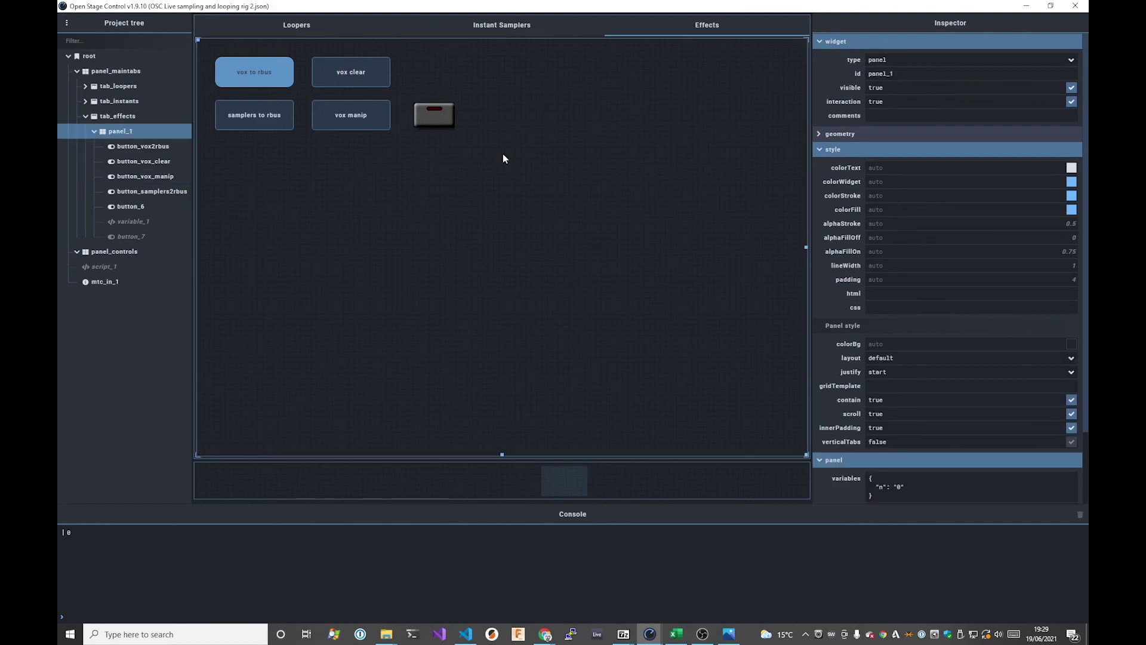
click(448, 117)
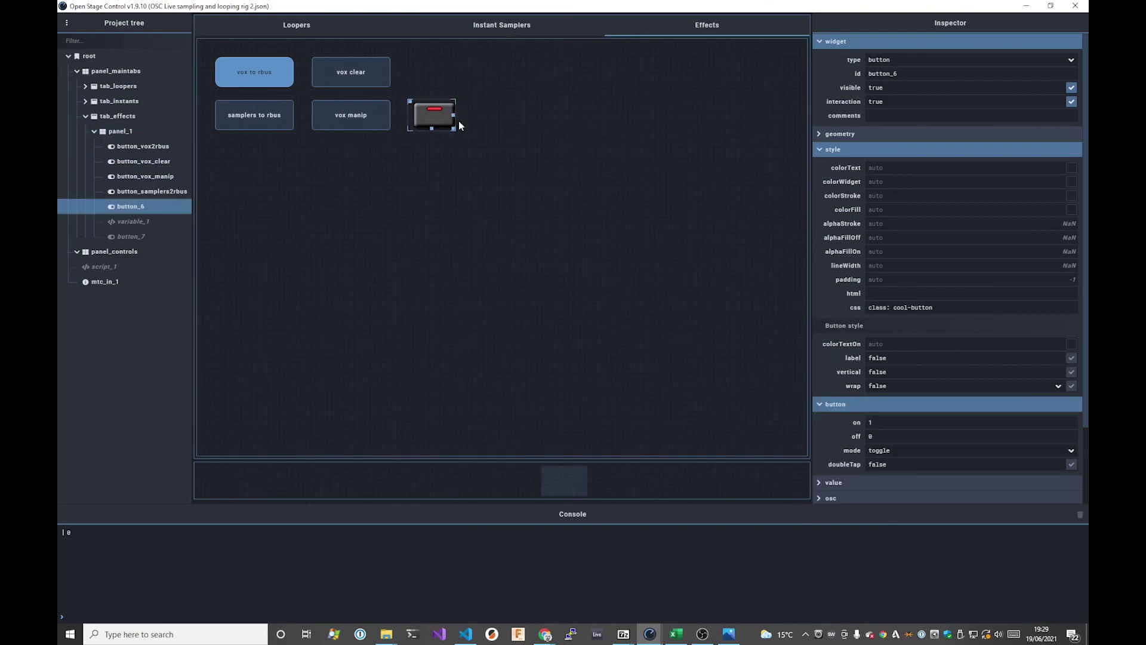
scroll(951, 440, down, 2)
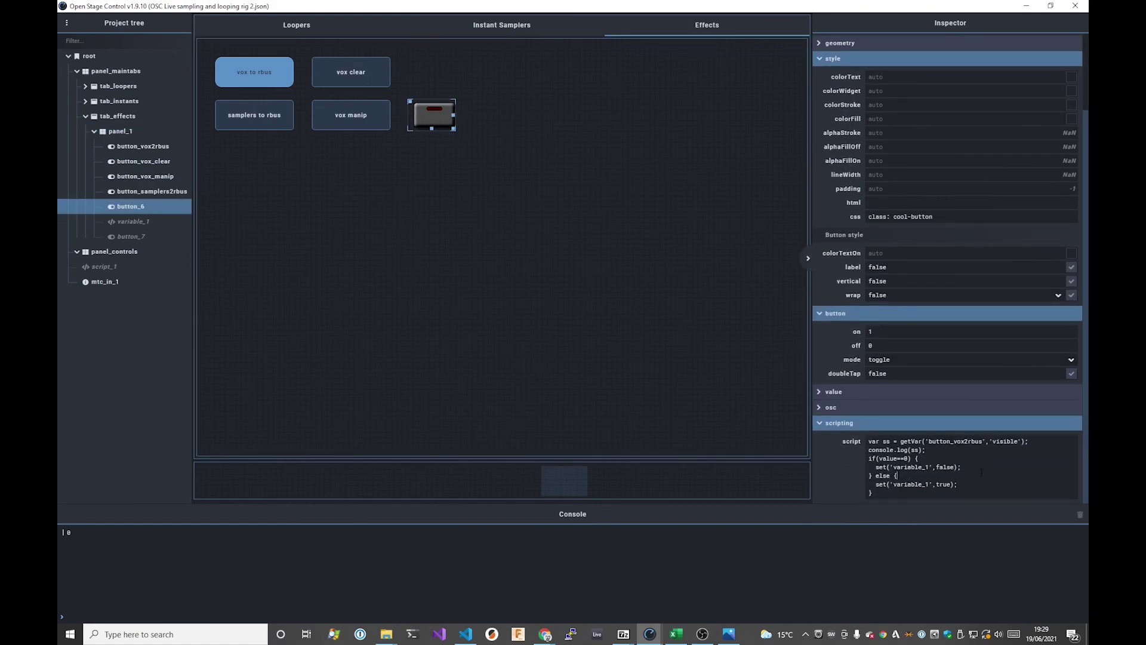
click(735, 308)
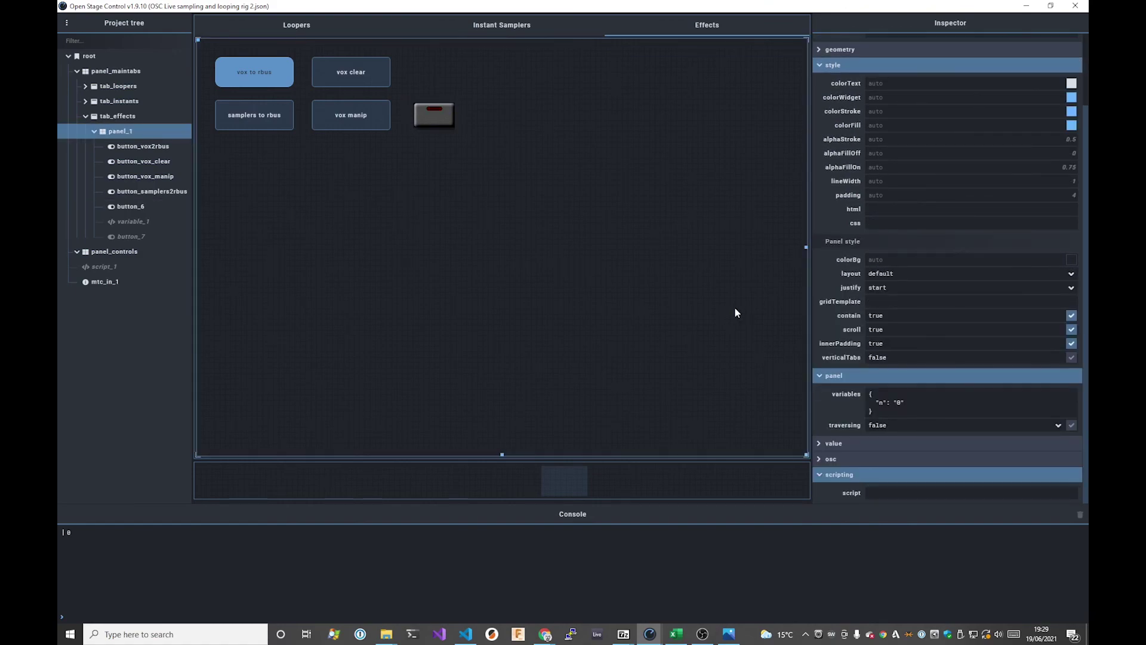